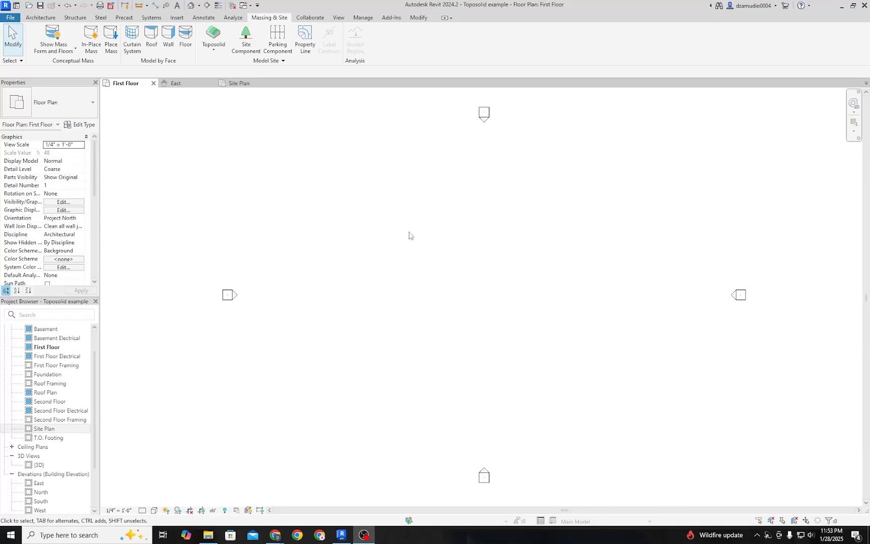
Step: In the East elevation, delete the Roof, Second Floor and Foundation levels, keeping only First Floor
{"action": "left_click", "coordinate": [188, 84]}
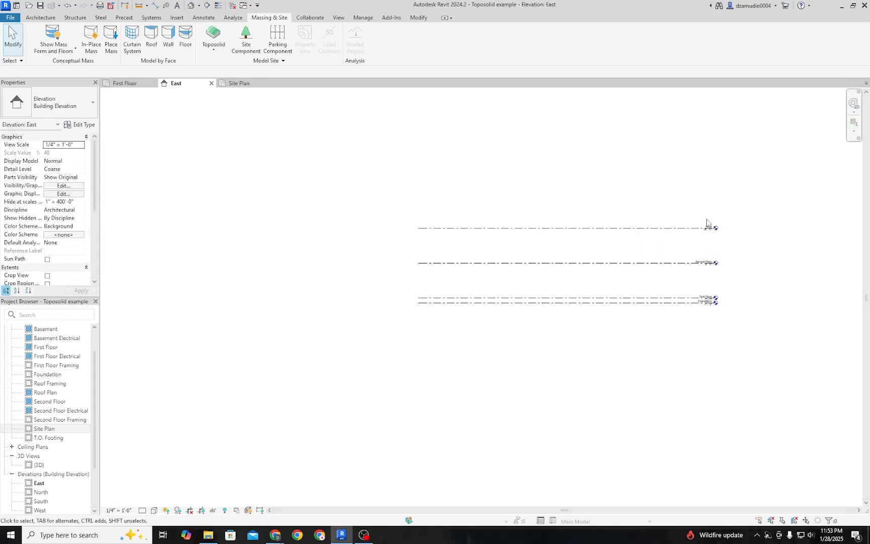
{"action": "scroll", "coordinate": [750, 236], "scroll_direction": "up", "scroll_amount": 4}
{"action": "scroll", "coordinate": [574, 277], "scroll_direction": "up", "scroll_amount": 1}
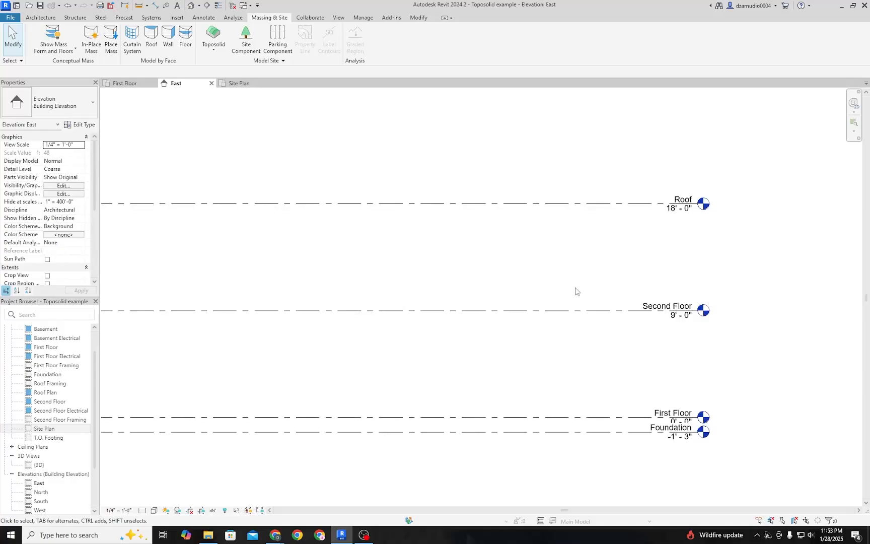
{"action": "left_click_drag", "start_coordinate": [734, 130], "coordinate": [512, 386]}
{"action": "key", "text": "Delete"}
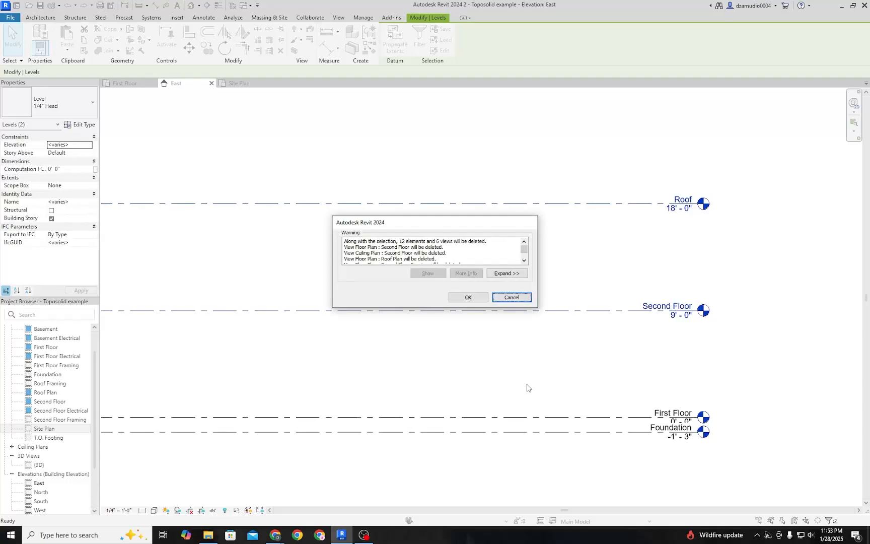
{"action": "left_click", "coordinate": [478, 301]}
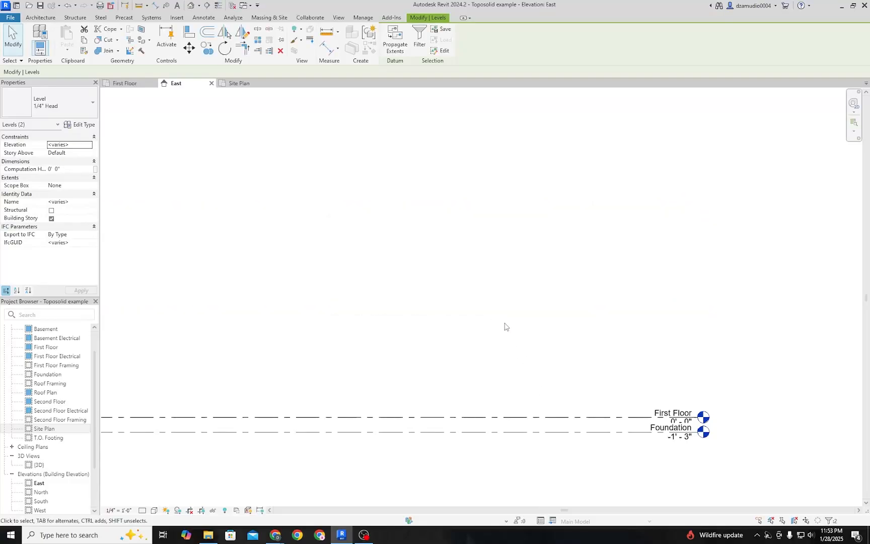
{"action": "left_click", "coordinate": [604, 431]}
{"action": "key", "text": "Delete"}
{"action": "left_click", "coordinate": [476, 302]}
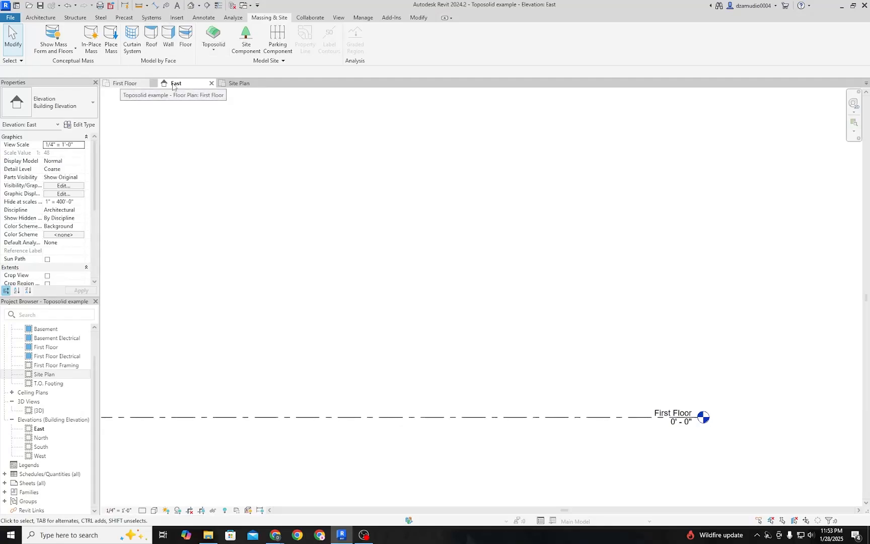
Step: In the Site Plan view, create a toposolid on the First Floor level from a rectangular 200' by 200' boundary
{"action": "left_click", "coordinate": [241, 84]}
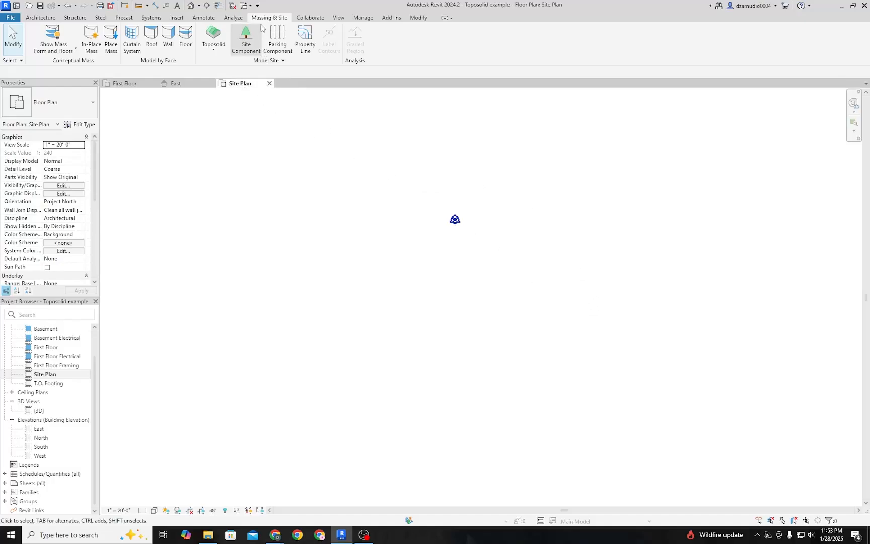
{"action": "left_click", "coordinate": [214, 35]}
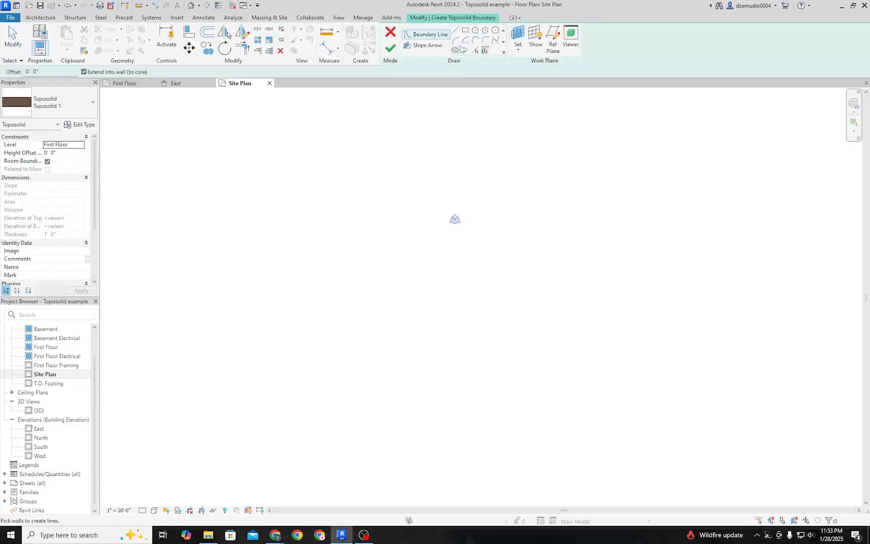
{"action": "left_click", "coordinate": [465, 31]}
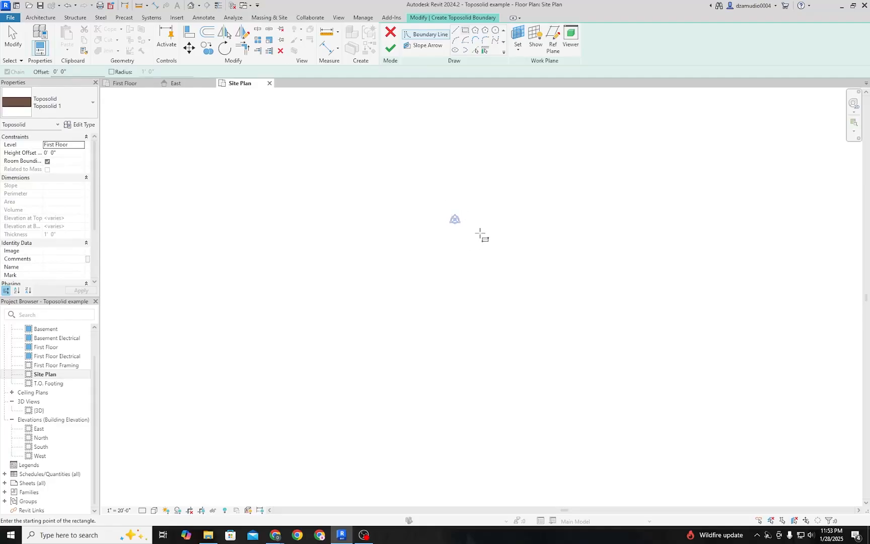
{"action": "left_click", "coordinate": [401, 180]}
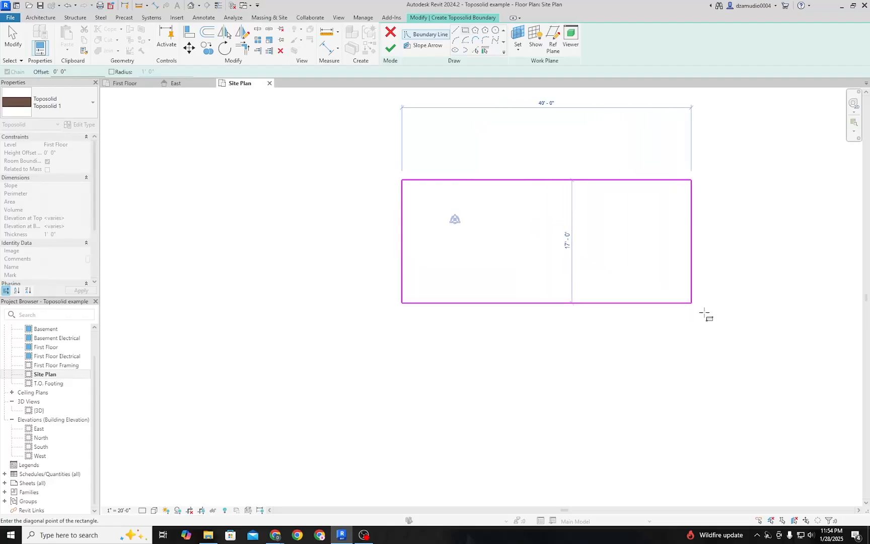
{"action": "scroll", "coordinate": [801, 399], "scroll_direction": "down", "scroll_amount": 3}
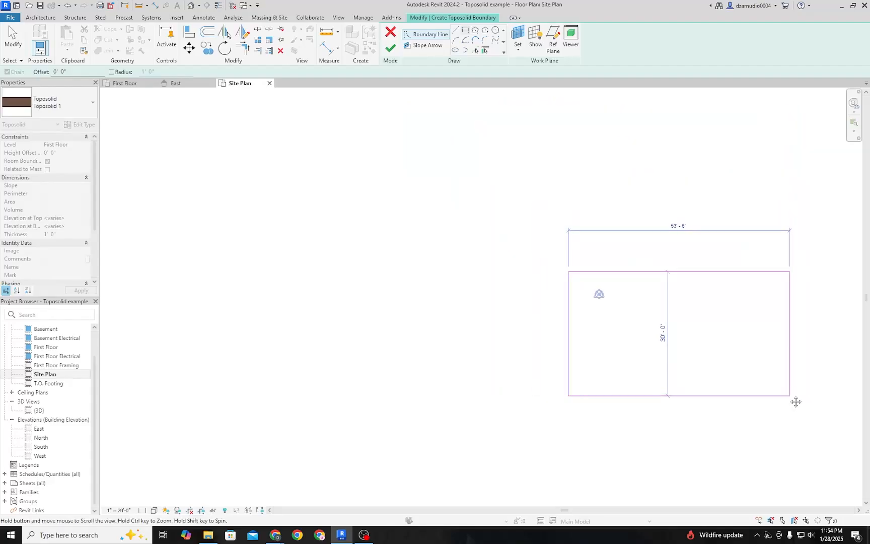
{"action": "middle_click_drag", "start_coordinate": [796, 402], "coordinate": [377, 262]}
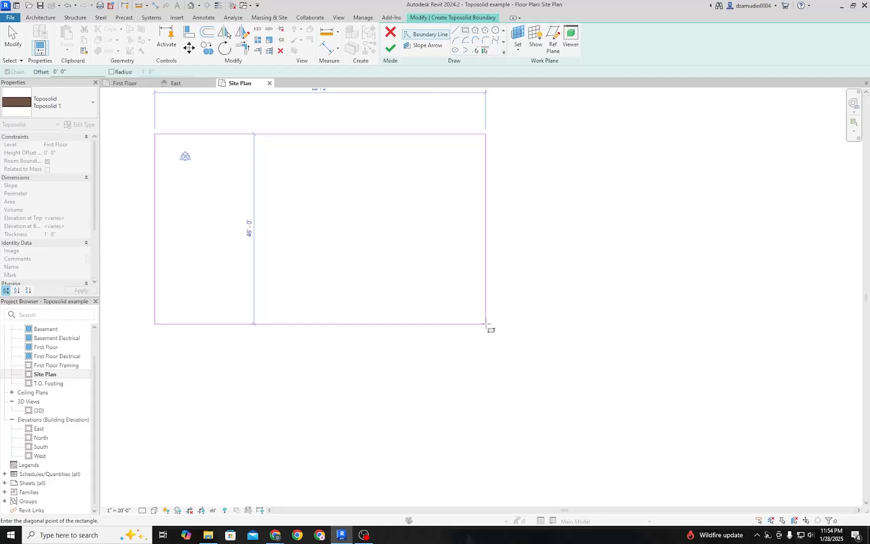
{"action": "scroll", "coordinate": [486, 325], "scroll_direction": "down", "scroll_amount": 3}
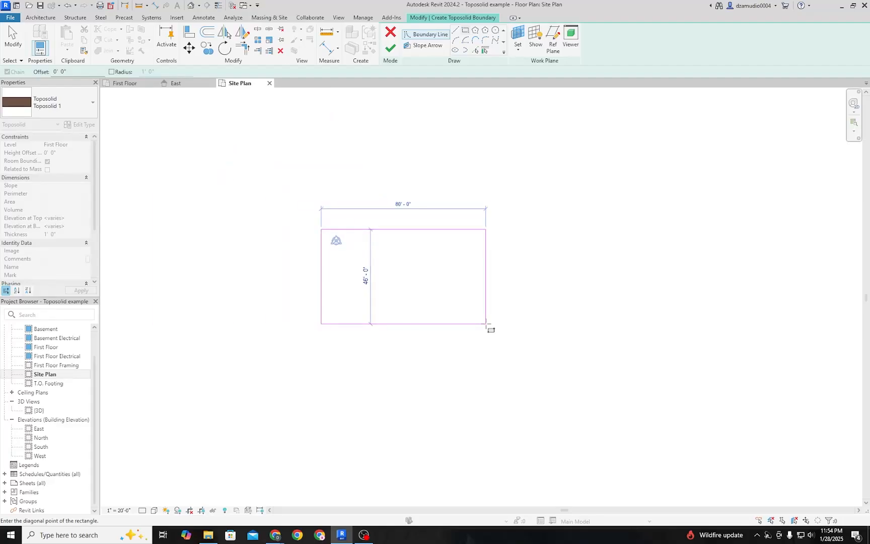
{"action": "scroll", "coordinate": [486, 326], "scroll_direction": "down", "scroll_amount": 2}
{"action": "middle_click_drag", "start_coordinate": [563, 377], "coordinate": [335, 281]}
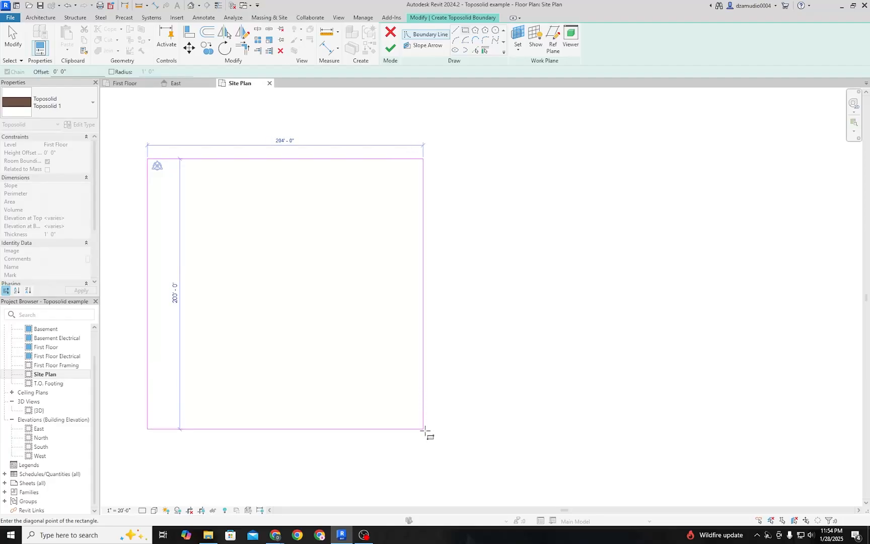
{"action": "left_click", "coordinate": [417, 429]}
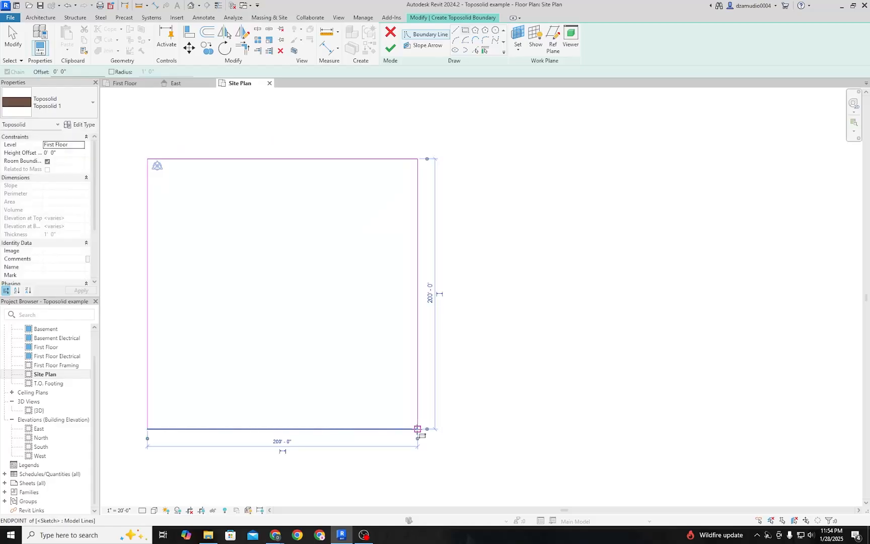
{"action": "left_click", "coordinate": [390, 48]}
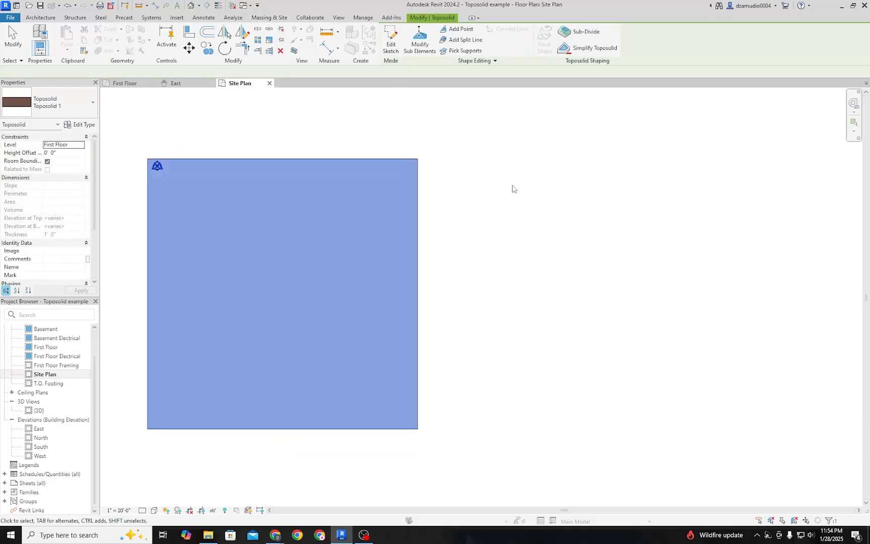
Step: Move the toposolid so the project base point sits at about the centre of the square
{"action": "middle_click_drag", "start_coordinate": [195, 155], "coordinate": [440, 234]}
{"action": "left_click", "coordinate": [539, 280]}
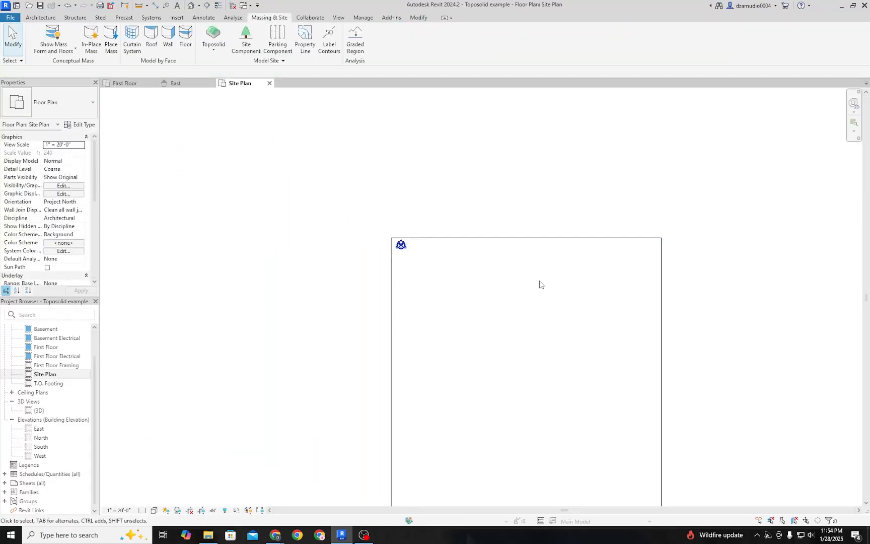
{"action": "left_click_drag", "start_coordinate": [522, 237], "coordinate": [398, 112]}
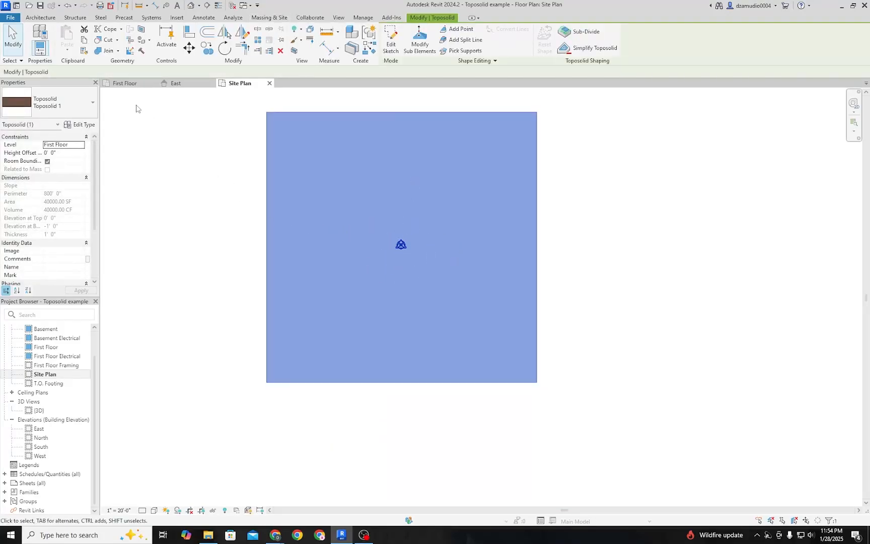
Step: In the First Floor plan, modify the toposolid's sub-elements and set its northwest corner point's elevation to 60'
{"action": "left_click", "coordinate": [126, 84]}
{"action": "scroll", "coordinate": [470, 258], "scroll_direction": "down", "scroll_amount": 3}
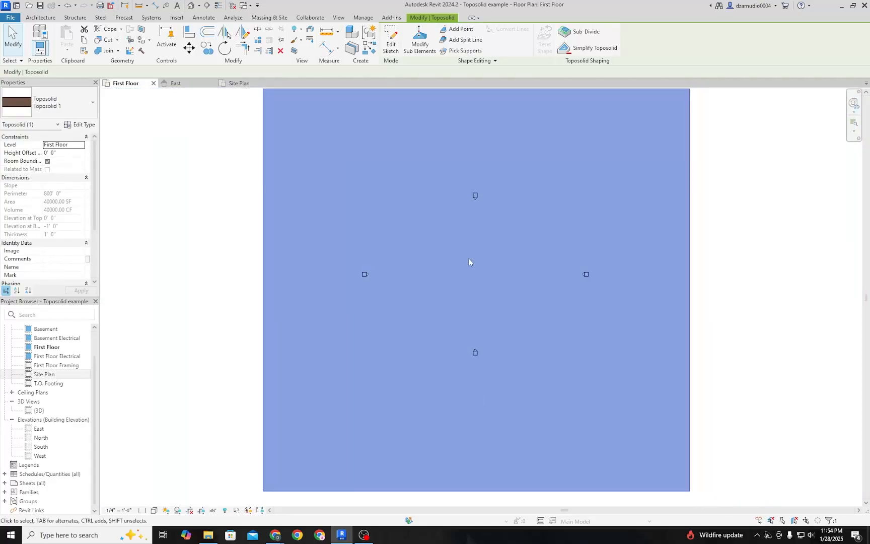
{"action": "scroll", "coordinate": [470, 258], "scroll_direction": "down", "scroll_amount": 2}
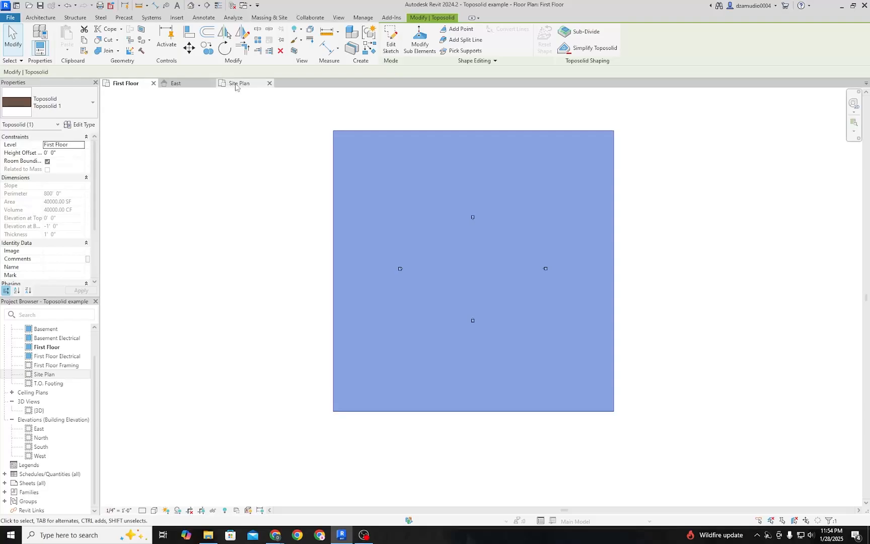
{"action": "left_click", "coordinate": [421, 43]}
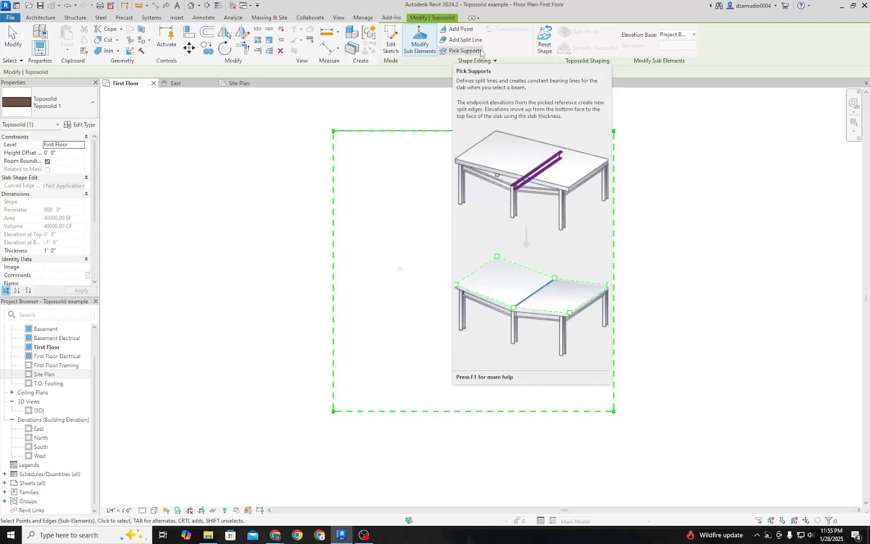
{"action": "left_click", "coordinate": [344, 129]}
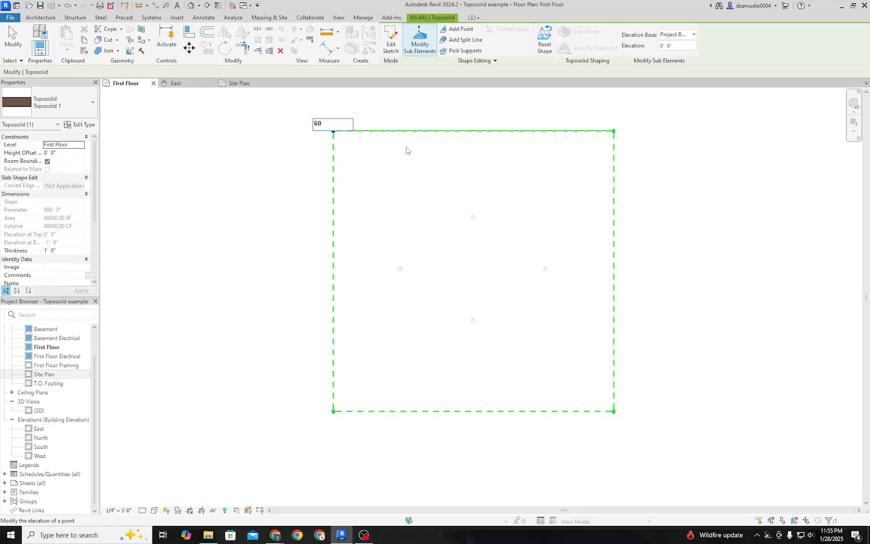
{"action": "type", "text": "60"}
{"action": "key", "text": "Return"}
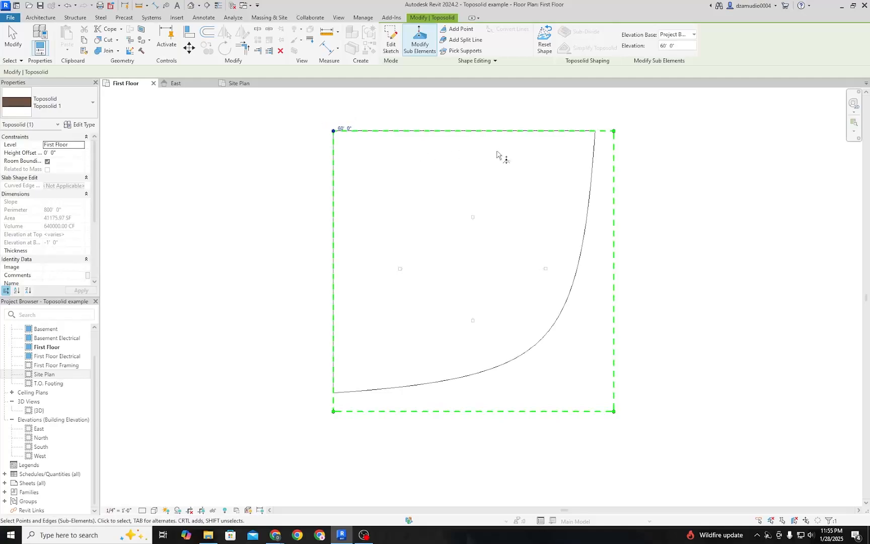
Step: Set the elevation of the toposolid's northeast corner point to 70'
{"action": "left_click", "coordinate": [624, 129]}
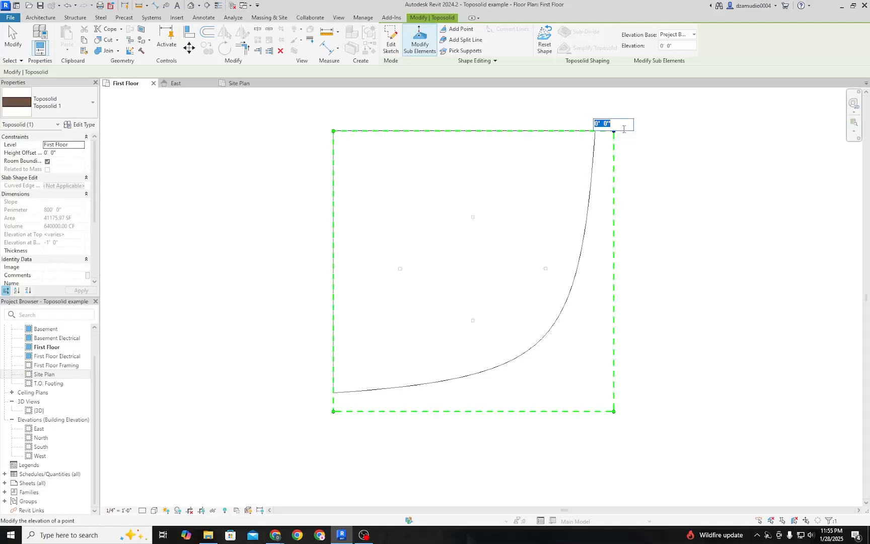
{"action": "type", "text": "70"}
{"action": "key", "text": "Return"}
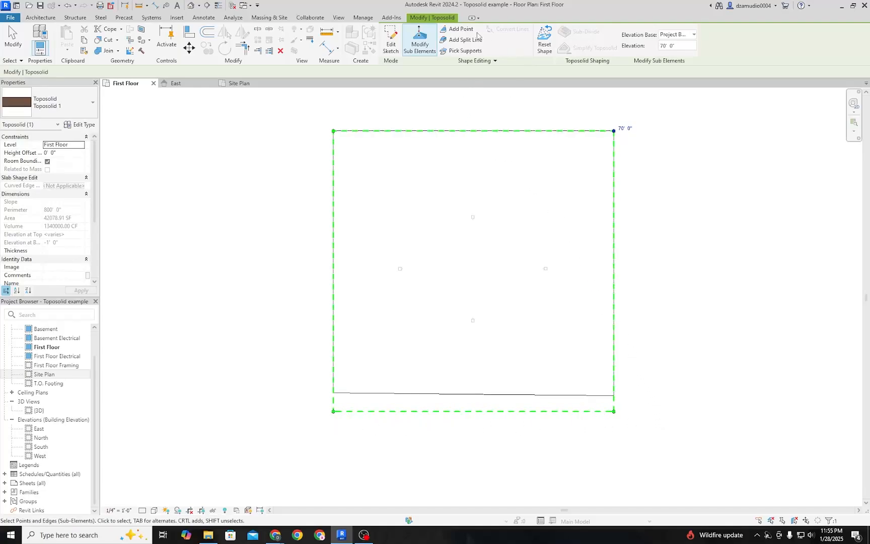
Step: Add a zigzag row of ten points along the toposolid's southern edge, from east to west, with a 5' offset along the surface
{"action": "left_click", "coordinate": [459, 29]}
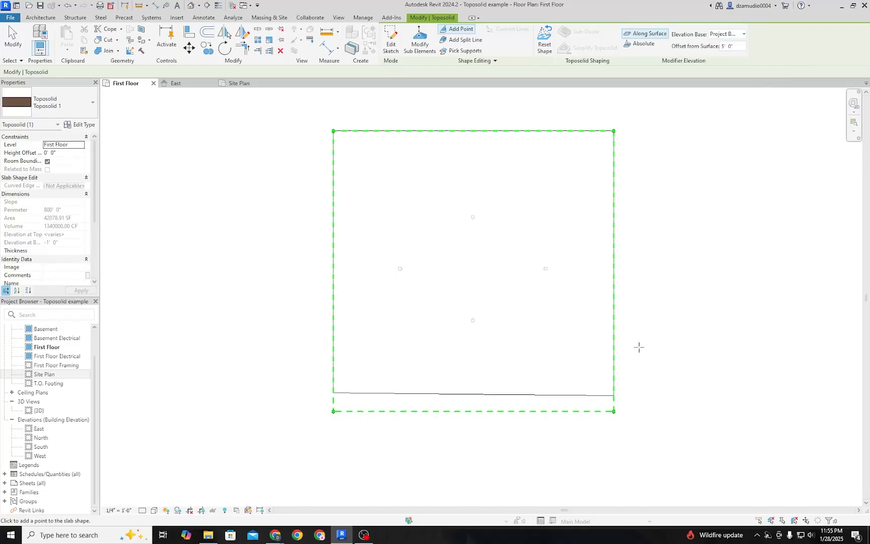
{"action": "left_click", "coordinate": [613, 395]}
{"action": "left_click", "coordinate": [584, 390]}
{"action": "left_click", "coordinate": [542, 382]}
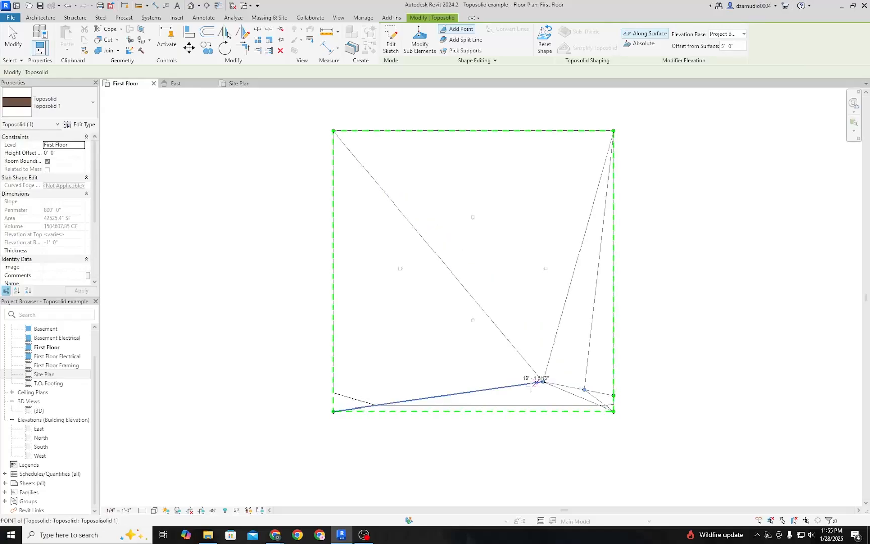
{"action": "left_click", "coordinate": [519, 396]}
{"action": "left_click", "coordinate": [474, 399]}
{"action": "left_click", "coordinate": [440, 387]}
{"action": "left_click", "coordinate": [406, 377]}
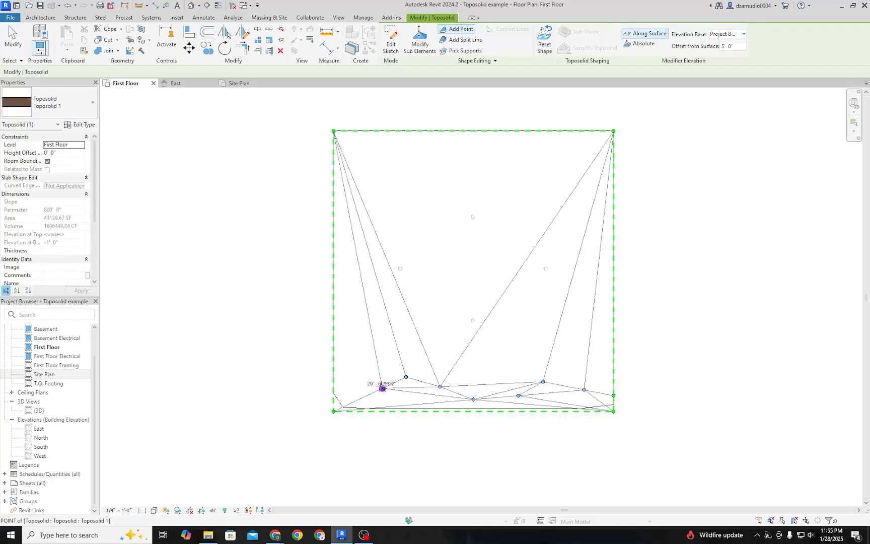
{"action": "left_click", "coordinate": [383, 388]}
{"action": "left_click", "coordinate": [347, 394]}
{"action": "left_click", "coordinate": [333, 389]}
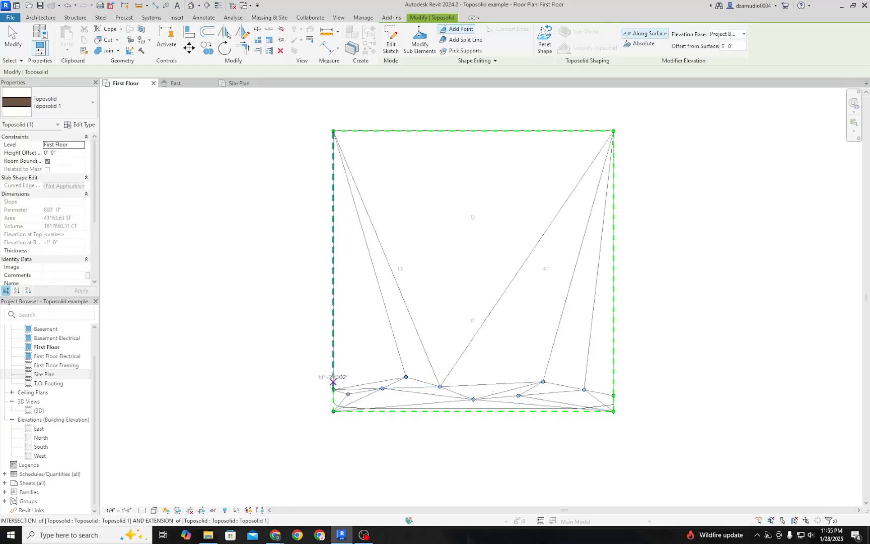
Step: Add a second irregular row of thirteen 5'-offset points just north of the first, running from the west edge to the east edge
{"action": "left_click", "coordinate": [334, 352]}
{"action": "left_click", "coordinate": [356, 354]}
{"action": "left_click", "coordinate": [377, 344]}
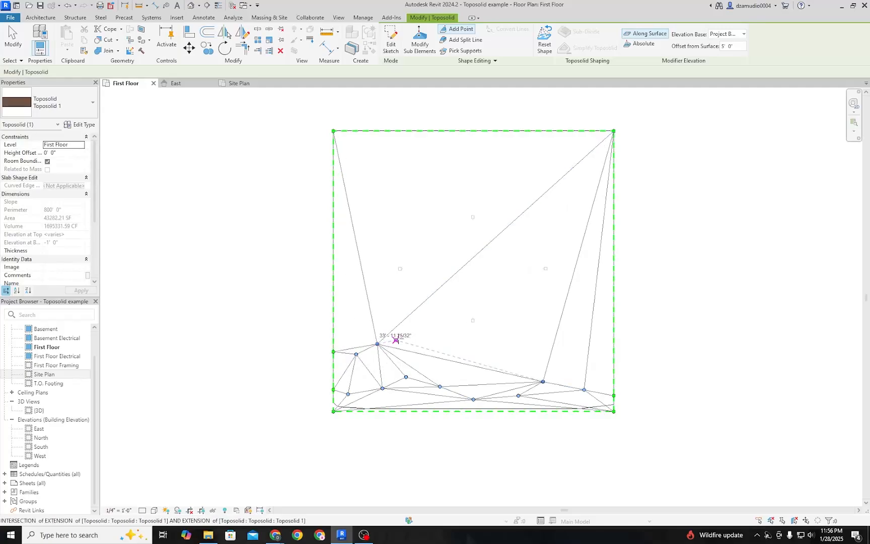
{"action": "left_click", "coordinate": [400, 339]}
{"action": "left_click", "coordinate": [415, 344]}
{"action": "left_click", "coordinate": [436, 363]}
{"action": "left_click", "coordinate": [466, 368]}
{"action": "left_click", "coordinate": [505, 361]}
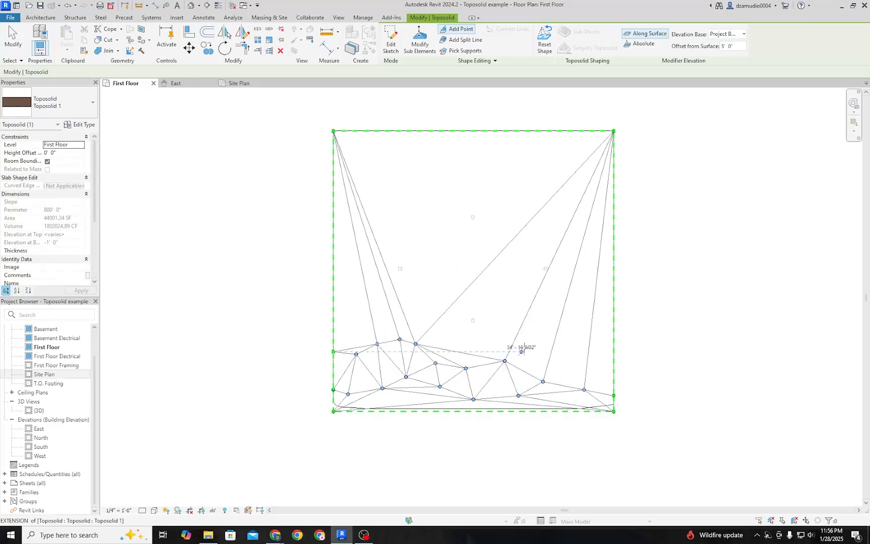
{"action": "left_click", "coordinate": [527, 348]}
{"action": "left_click", "coordinate": [551, 342]}
{"action": "left_click", "coordinate": [568, 351]}
{"action": "left_click", "coordinate": [591, 359]}
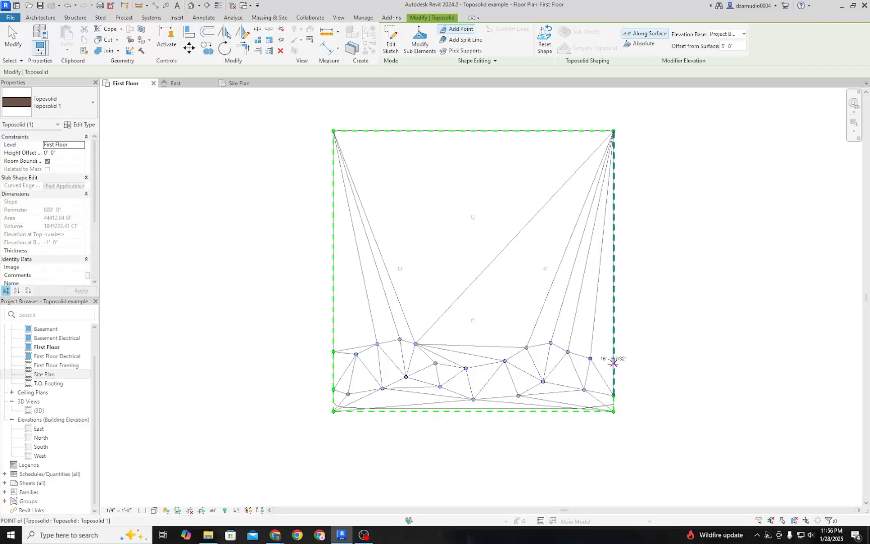
{"action": "left_click", "coordinate": [614, 363]}
Step: Add a third irregular row of twelve 5'-offset points just south of the middle, running from the east edge back to the west edge
{"action": "left_click", "coordinate": [614, 331]}
{"action": "left_click", "coordinate": [585, 307]}
{"action": "left_click", "coordinate": [540, 296]}
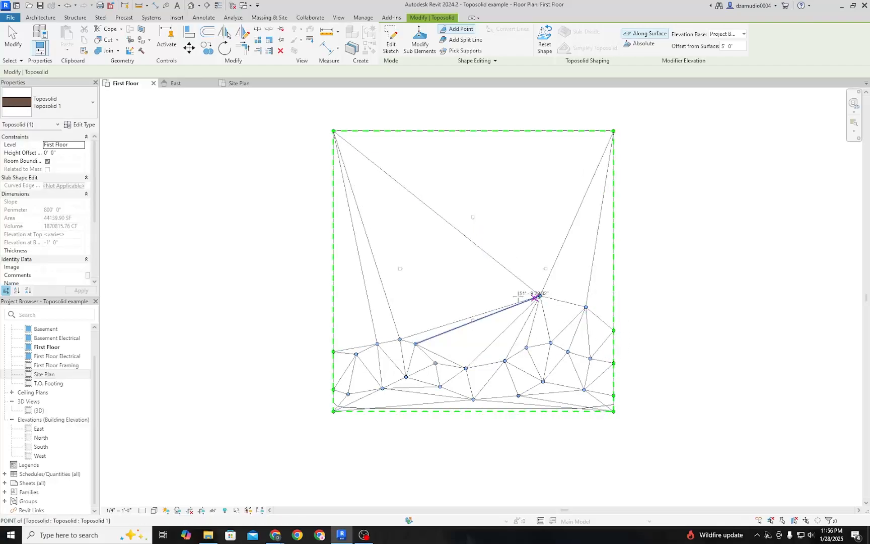
{"action": "left_click", "coordinate": [493, 301]}
{"action": "left_click", "coordinate": [474, 320]}
{"action": "left_click", "coordinate": [427, 321]}
{"action": "left_click", "coordinate": [407, 311]}
{"action": "left_click", "coordinate": [372, 299]}
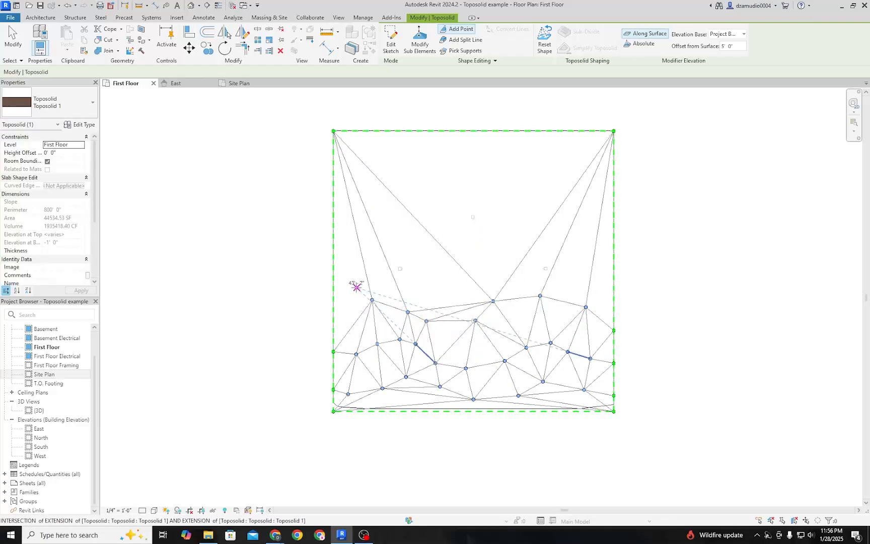
{"action": "left_click", "coordinate": [356, 287]}
{"action": "left_click", "coordinate": [350, 307]}
{"action": "left_click", "coordinate": [340, 322]}
{"action": "left_click", "coordinate": [333, 325]}
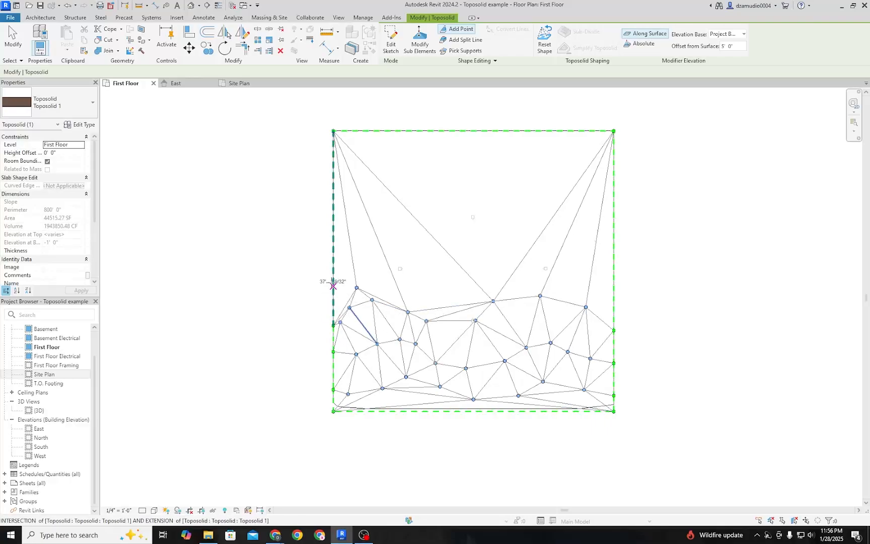
Step: Add an irregular row of nine 5'-offset points across the middle of the toposolid, from the west edge toward the east edge
{"action": "left_click", "coordinate": [333, 272]}
{"action": "left_click", "coordinate": [359, 260]}
{"action": "left_click", "coordinate": [381, 273]}
{"action": "left_click", "coordinate": [426, 288]}
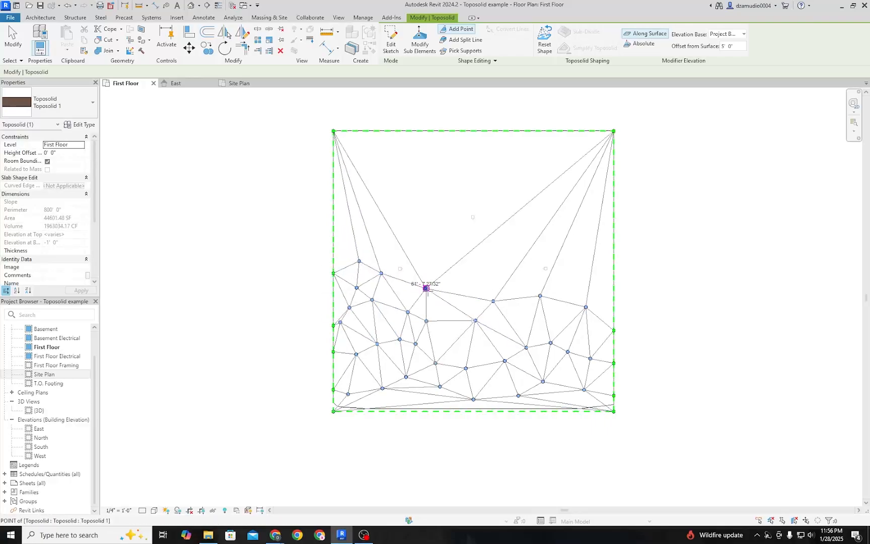
{"action": "left_click", "coordinate": [452, 294]}
{"action": "left_click", "coordinate": [493, 286]}
{"action": "left_click", "coordinate": [561, 268]}
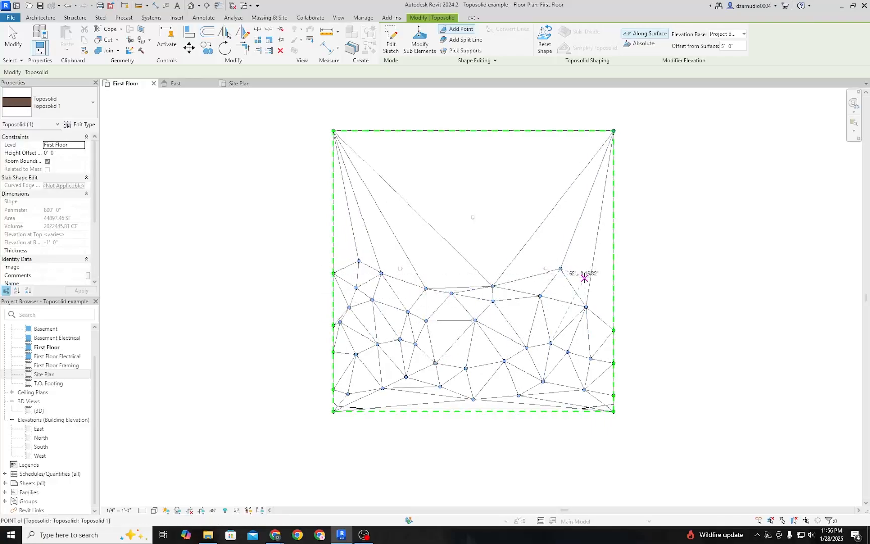
{"action": "left_click", "coordinate": [584, 278]}
{"action": "left_click", "coordinate": [608, 296]}
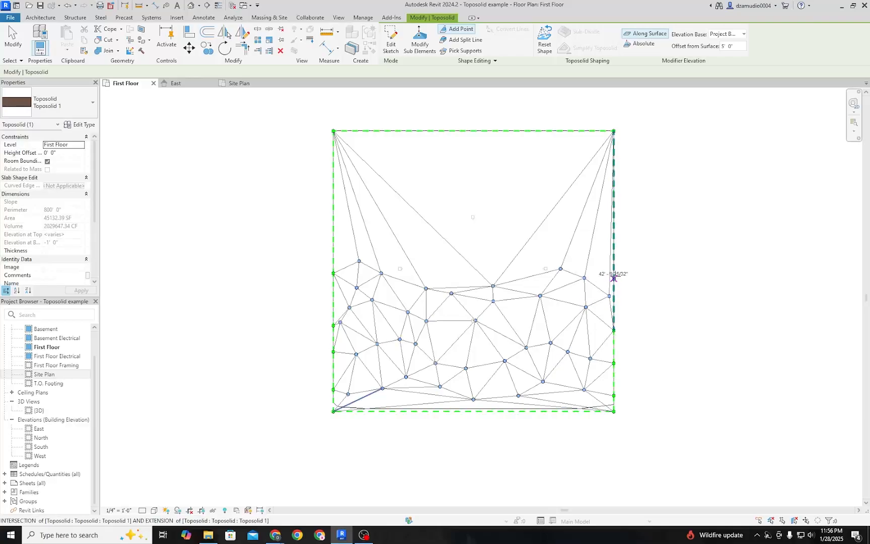
Step: Add nine irregular 5'-offset points just north of the previous row, from the toposolid's east edge westward to its centre
{"action": "left_click", "coordinate": [613, 265]}
{"action": "left_click", "coordinate": [598, 242]}
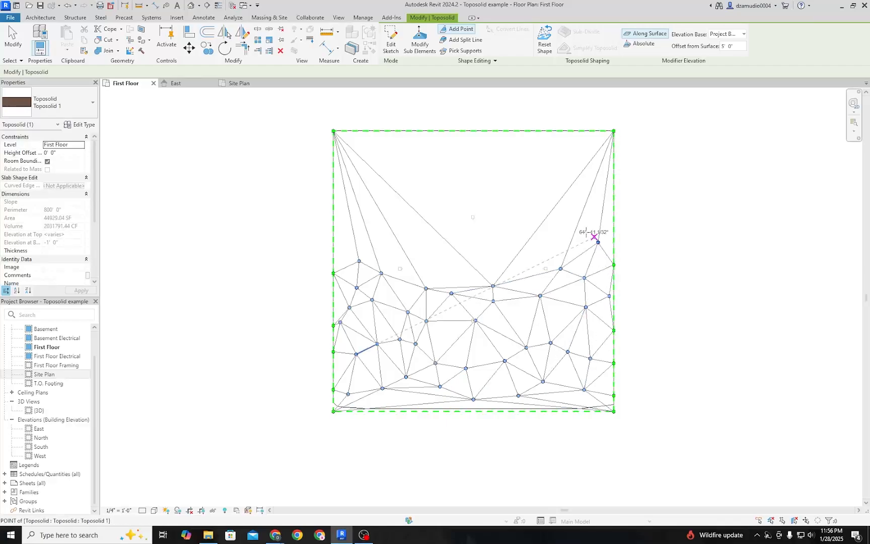
{"action": "left_click", "coordinate": [576, 229]}
{"action": "left_click", "coordinate": [547, 218]}
{"action": "left_click", "coordinate": [530, 232]}
{"action": "left_click", "coordinate": [524, 251]}
{"action": "left_click", "coordinate": [492, 269]}
{"action": "left_click", "coordinate": [464, 270]}
{"action": "left_click", "coordinate": [458, 241]}
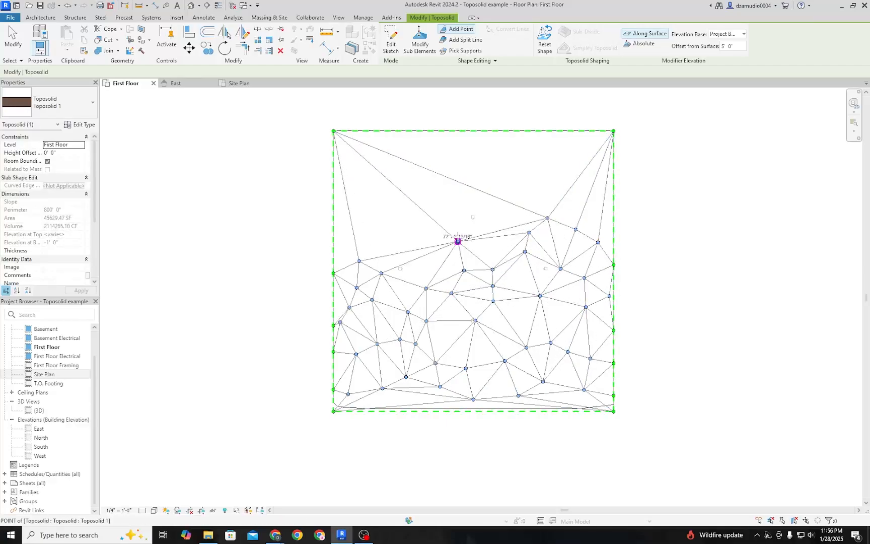
Step: Continue with twelve 5'-offset points looping north of the centre and back south, ending at the toposolid's west edge
{"action": "left_click", "coordinate": [456, 222]}
{"action": "left_click", "coordinate": [452, 214]}
{"action": "left_click", "coordinate": [440, 196]}
{"action": "left_click", "coordinate": [435, 202]}
{"action": "left_click", "coordinate": [432, 224]}
{"action": "left_click", "coordinate": [430, 240]}
{"action": "left_click", "coordinate": [428, 263]}
{"action": "left_click", "coordinate": [404, 268]}
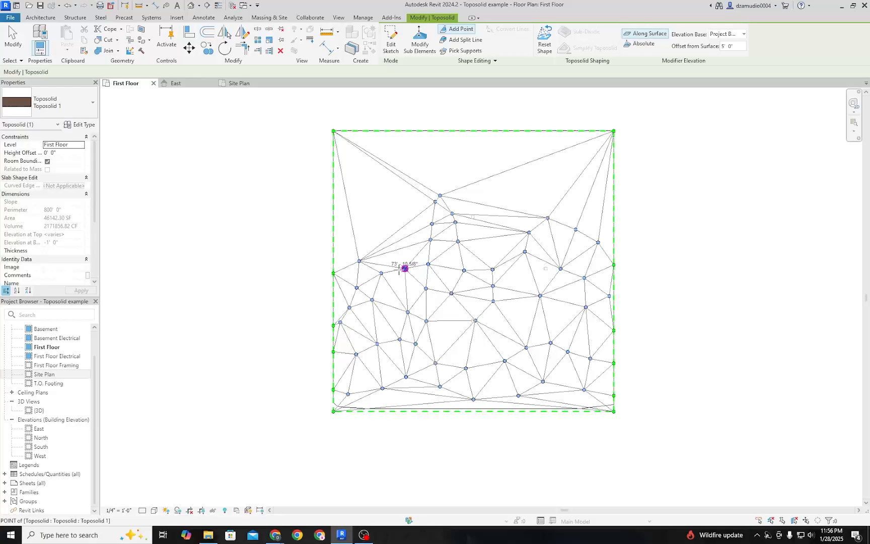
{"action": "left_click", "coordinate": [387, 265]}
{"action": "left_click", "coordinate": [361, 250]}
{"action": "left_click", "coordinate": [340, 231]}
{"action": "left_click", "coordinate": [334, 223]}
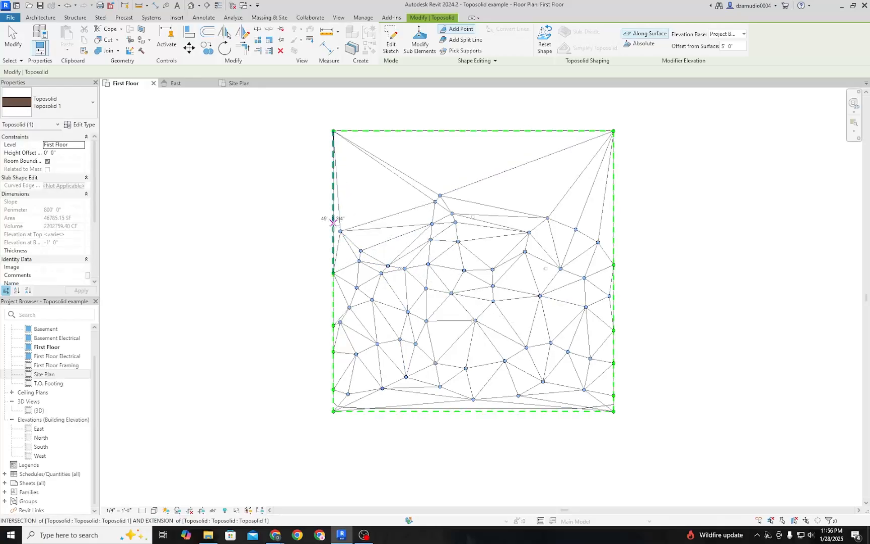
Step: Add irregular 5'-offset points from the west edge to the east edge and fill the remaining area up to the toposolid's north edge
{"action": "left_click", "coordinate": [333, 208]}
{"action": "left_click", "coordinate": [362, 224]}
{"action": "left_click", "coordinate": [382, 229]}
{"action": "left_click", "coordinate": [397, 227]}
{"action": "left_click", "coordinate": [412, 199]}
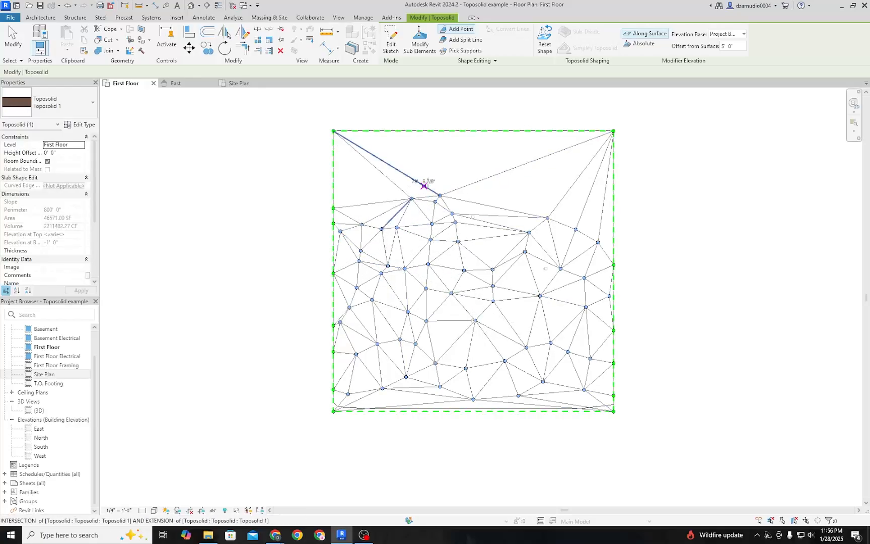
{"action": "left_click", "coordinate": [429, 180]}
{"action": "left_click", "coordinate": [470, 182]}
{"action": "left_click", "coordinate": [479, 202]}
{"action": "left_click", "coordinate": [492, 215]}
{"action": "left_click", "coordinate": [506, 216]}
{"action": "left_click", "coordinate": [530, 209]}
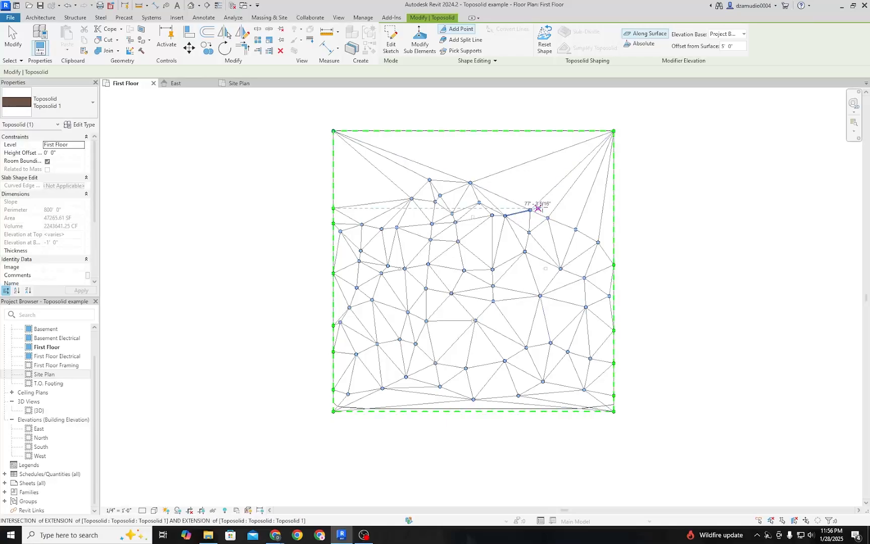
{"action": "left_click", "coordinate": [548, 206]}
{"action": "left_click", "coordinate": [582, 212]}
{"action": "left_click_drag", "start_coordinate": [614, 228], "coordinate": [465, 74]}
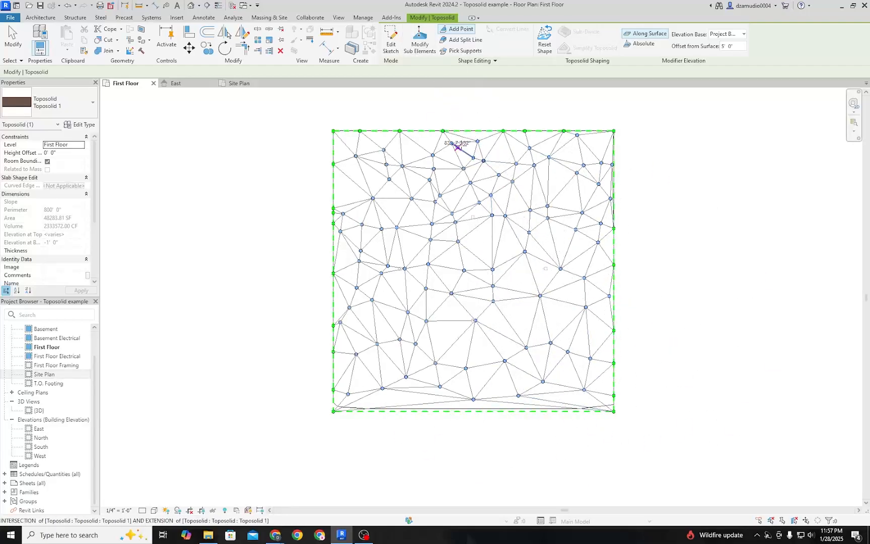
{"action": "key", "text": "Escape"}
{"action": "key", "text": "Escape"}
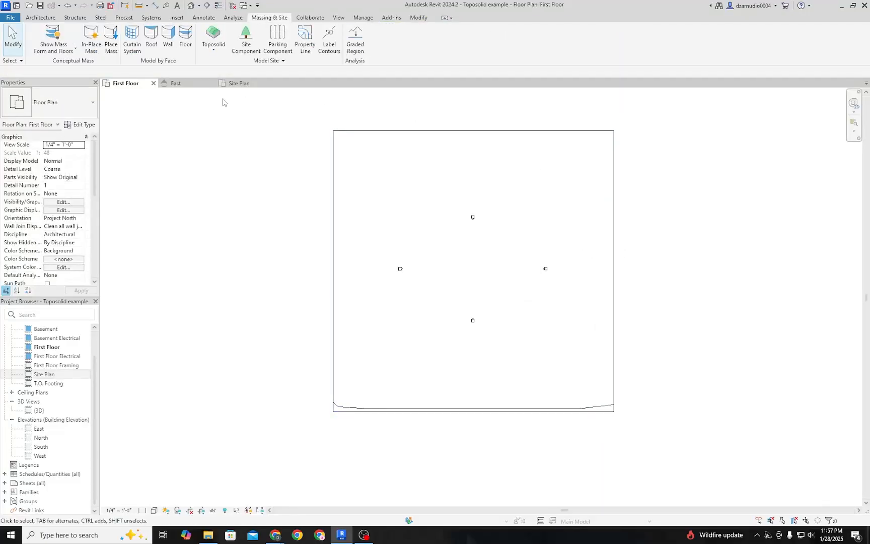
Step: In the 3D view, simplify the toposolid, keeping 80% of its internal points
{"action": "left_click", "coordinate": [191, 5]}
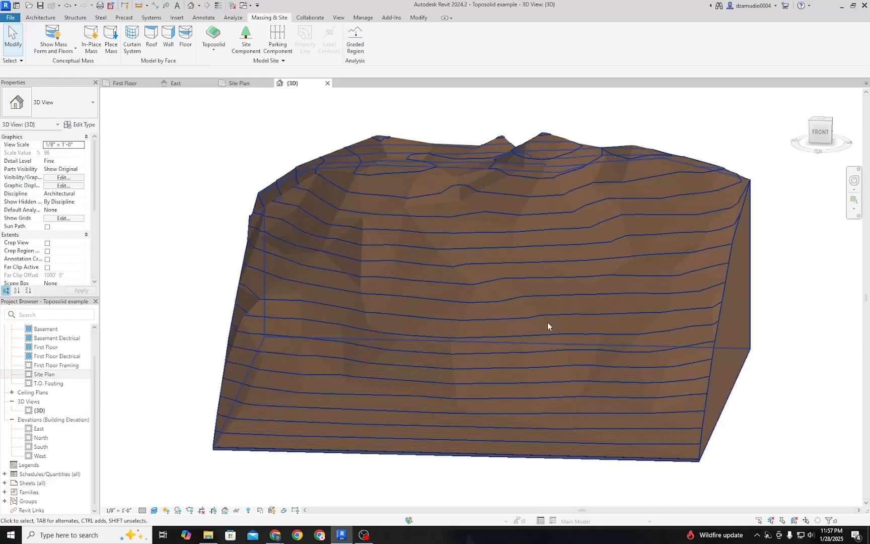
{"action": "middle_click_drag", "start_coordinate": [717, 375], "coordinate": [422, 382], "text": "shift"}
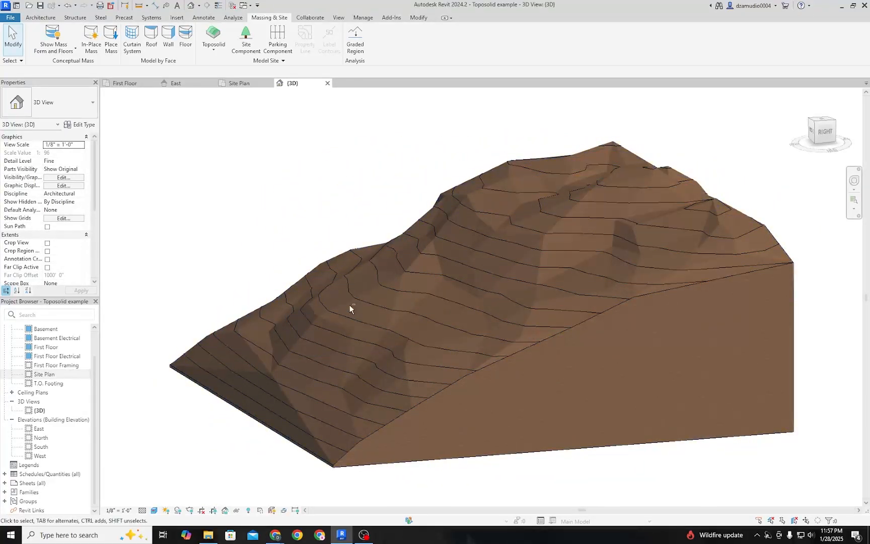
{"action": "middle_click_drag", "start_coordinate": [350, 306], "coordinate": [396, 315], "text": "shift"}
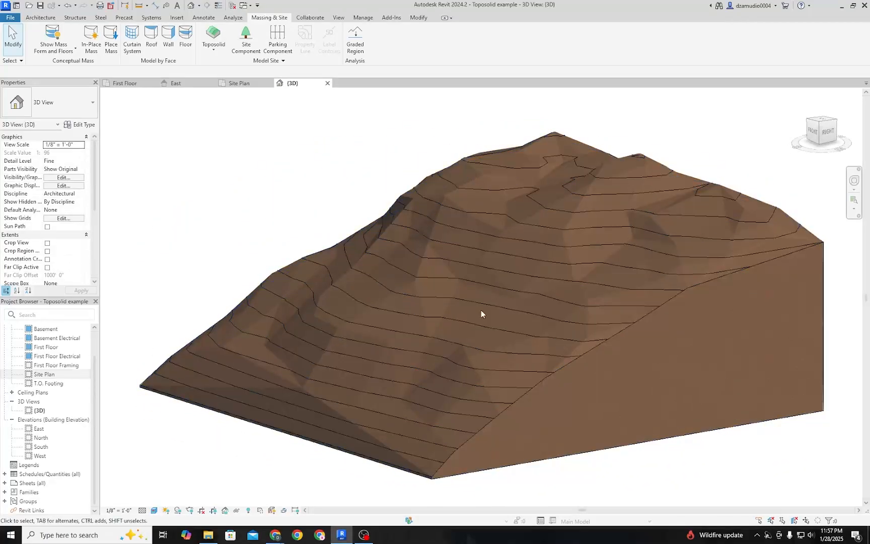
{"action": "left_click", "coordinate": [541, 379]}
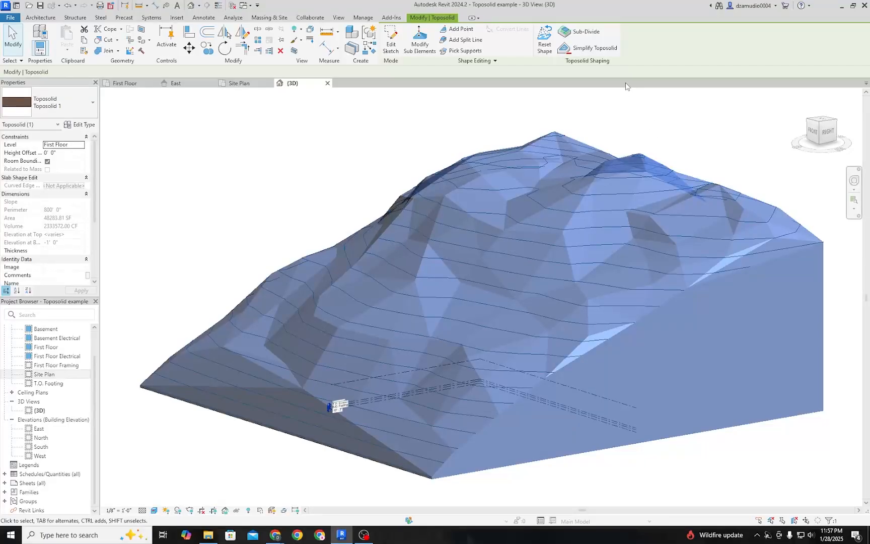
{"action": "left_click", "coordinate": [589, 49]}
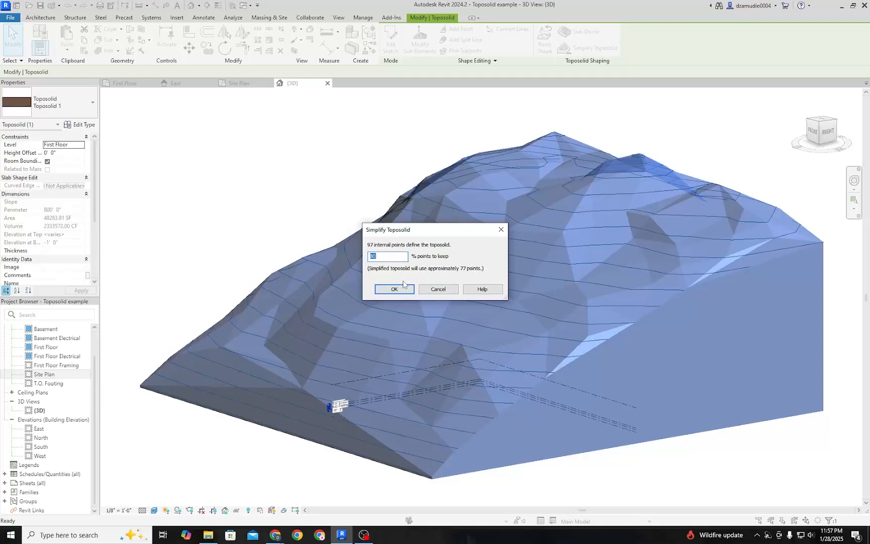
{"action": "left_click", "coordinate": [394, 290]}
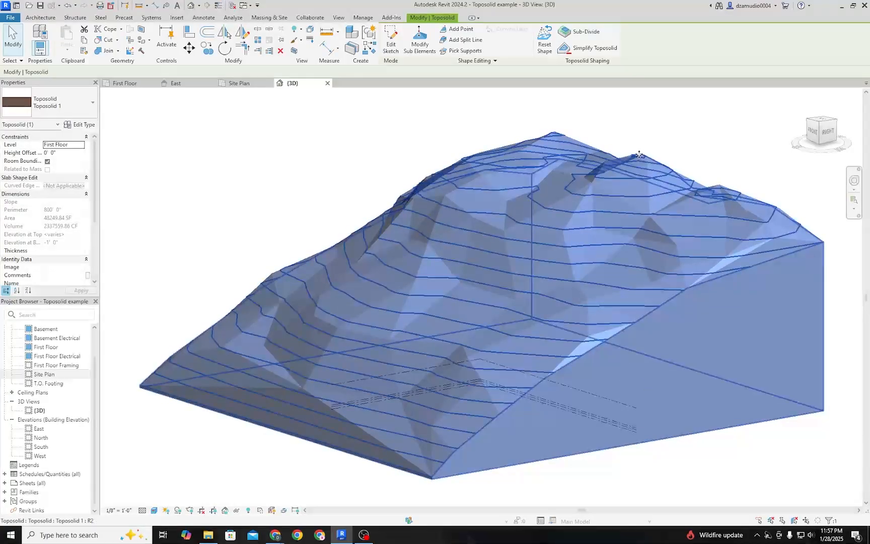
{"action": "left_click", "coordinate": [687, 146]}
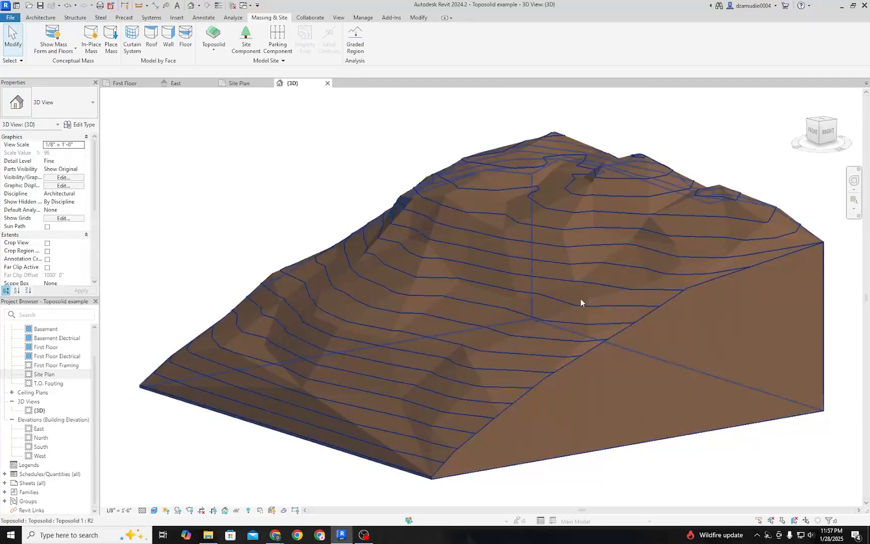
Step: In the East elevation, place a level at 50' 0" spanning the full width of the toposolid
{"action": "left_click", "coordinate": [190, 86]}
{"action": "scroll", "coordinate": [465, 312], "scroll_direction": "down", "scroll_amount": 4}
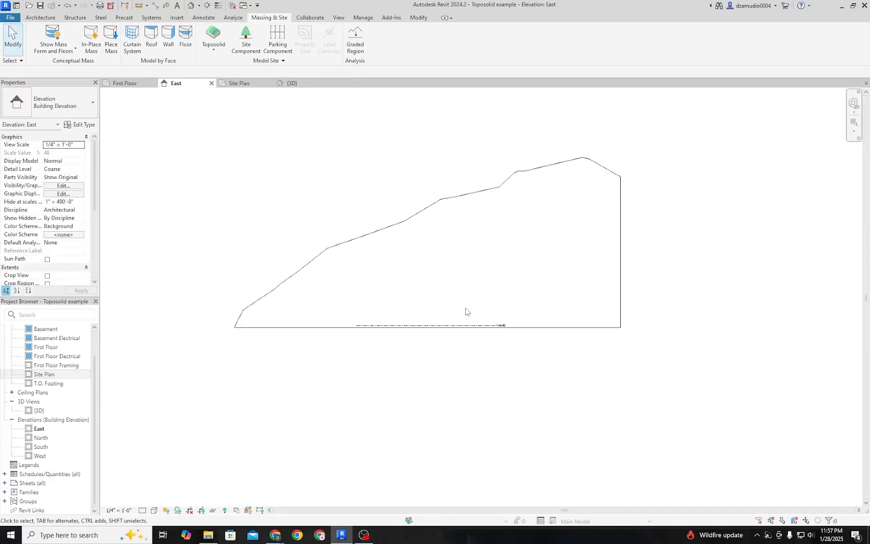
{"action": "scroll", "coordinate": [369, 286], "scroll_direction": "up", "scroll_amount": 3}
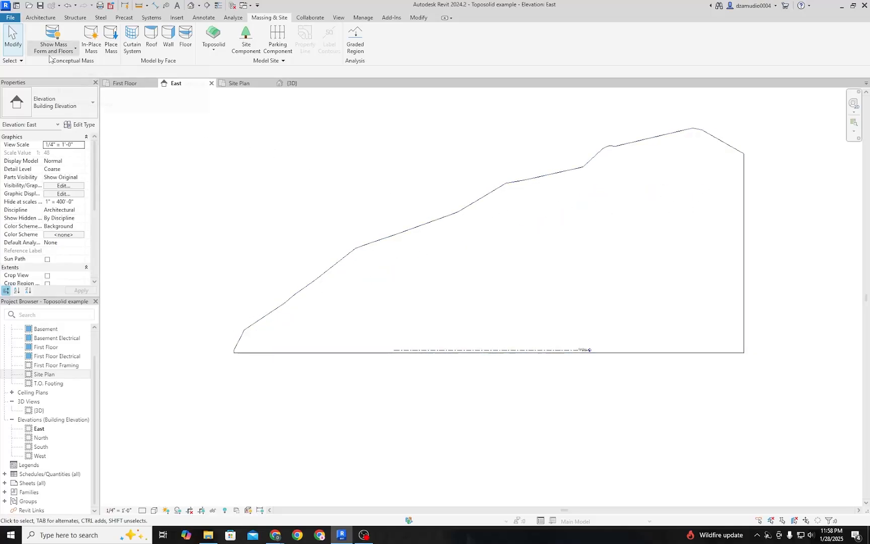
{"action": "left_click", "coordinate": [48, 20]}
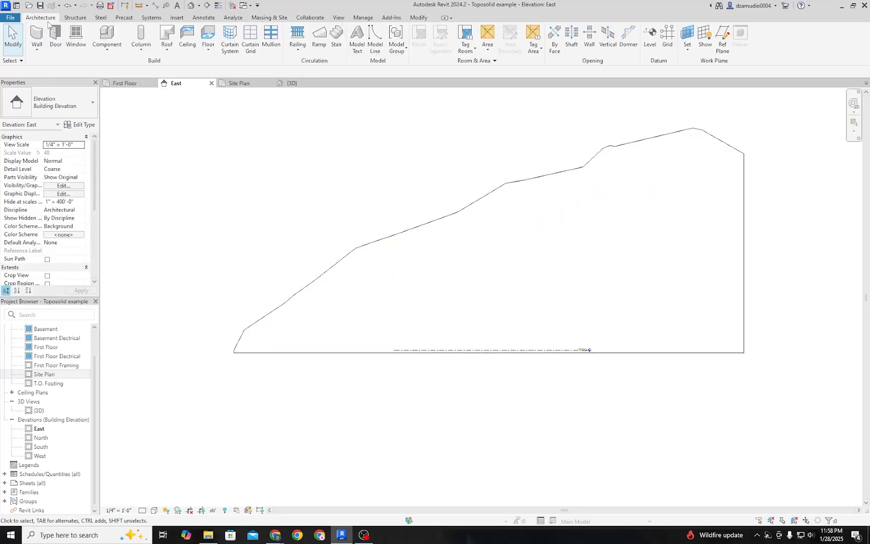
{"action": "left_click", "coordinate": [650, 36]}
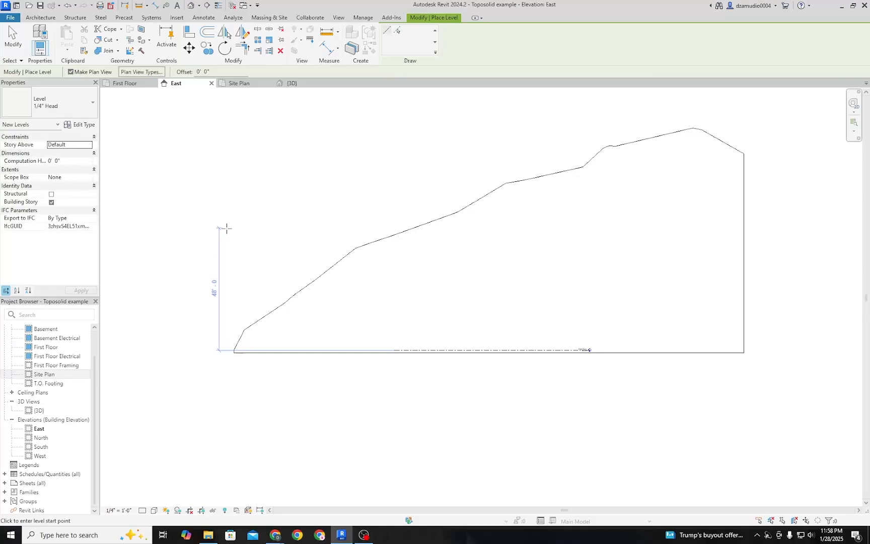
{"action": "left_click", "coordinate": [226, 223]}
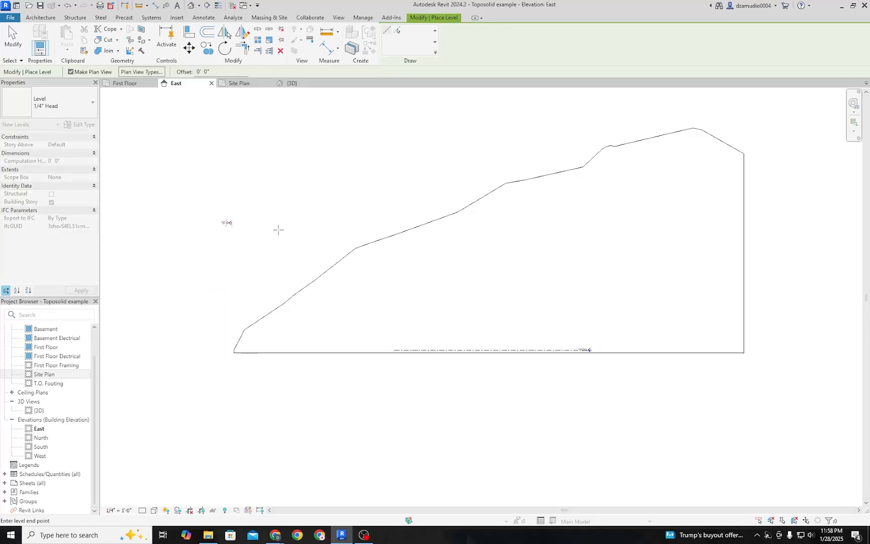
{"action": "left_click", "coordinate": [795, 242]}
Step: Rename the 50' level to Foundation base, together with its corresponding views
{"action": "scroll", "coordinate": [793, 223], "scroll_direction": "up", "scroll_amount": 8}
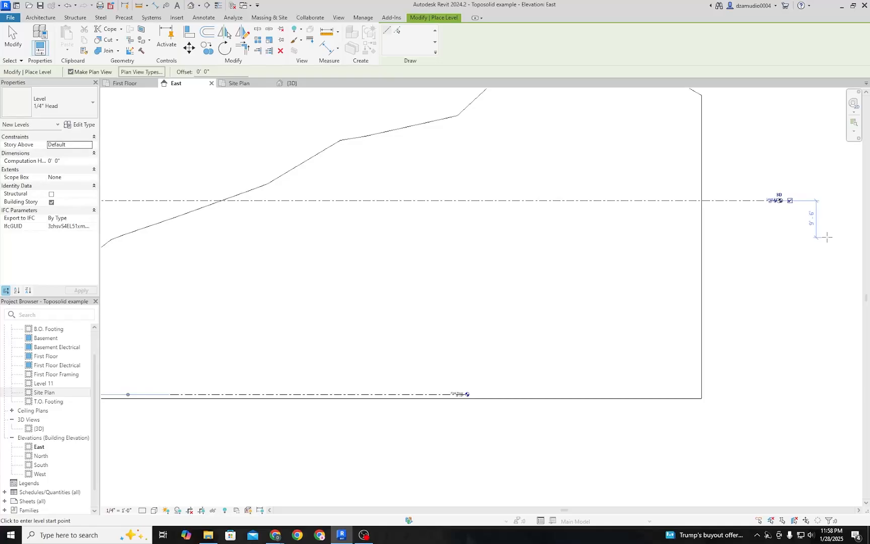
{"action": "scroll", "coordinate": [765, 221], "scroll_direction": "up", "scroll_amount": 2}
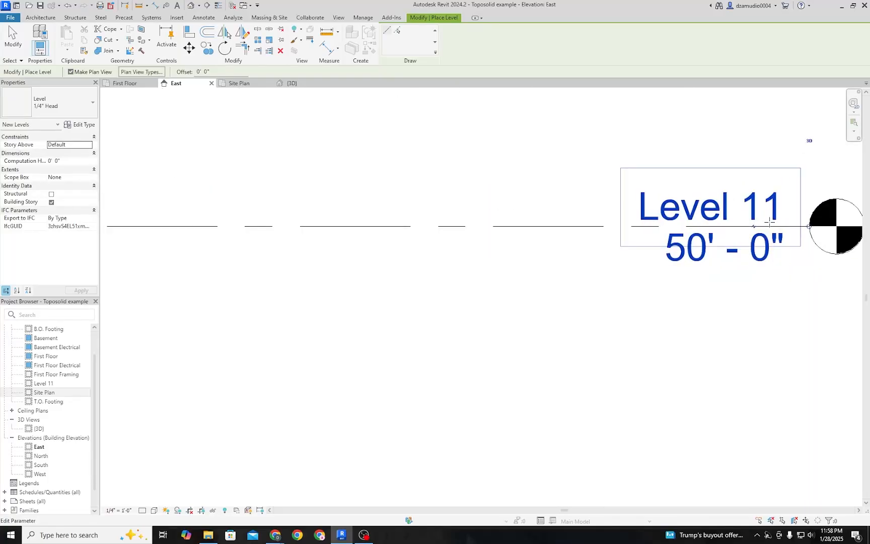
{"action": "key", "text": "Escape"}
{"action": "double_click", "coordinate": [768, 201]}
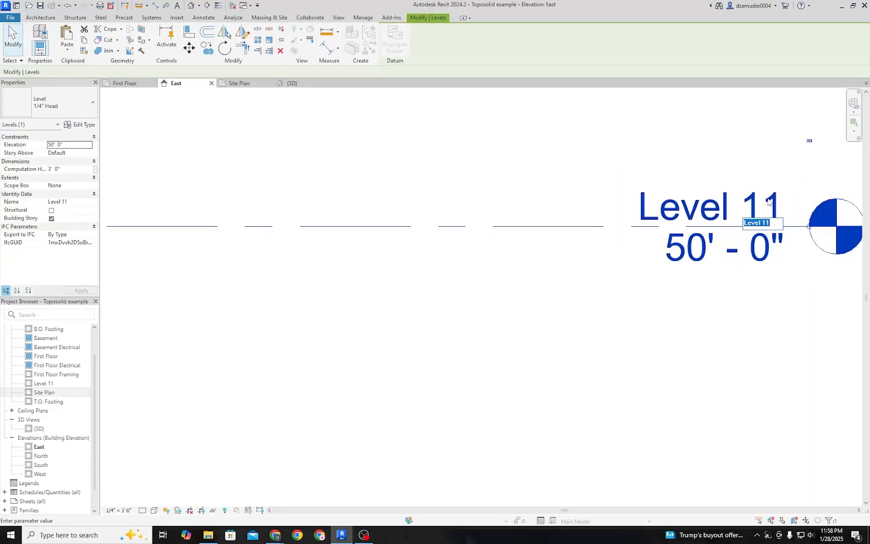
{"action": "type", "text": "F"}
{"action": "key", "text": "Return"}
{"action": "left_click", "coordinate": [466, 268]}
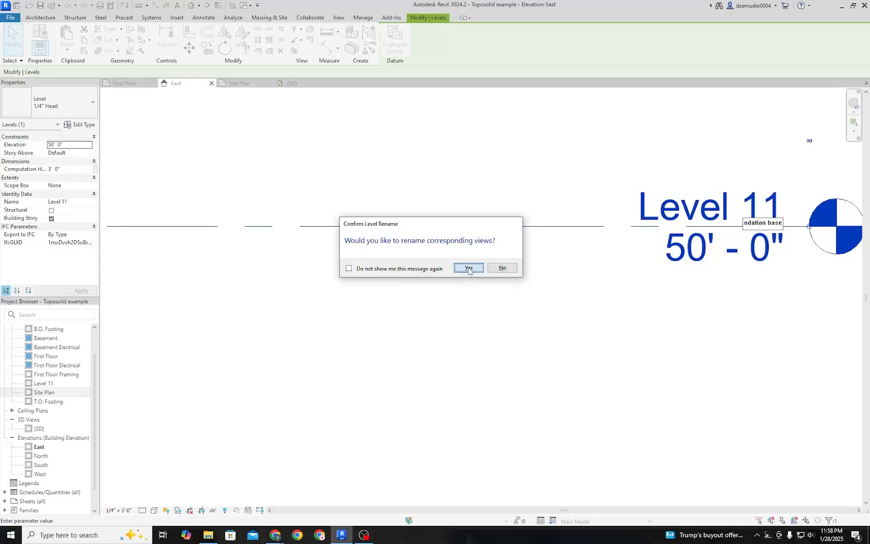
{"action": "scroll", "coordinate": [571, 262], "scroll_direction": "down", "scroll_amount": 5}
{"action": "scroll", "coordinate": [570, 261], "scroll_direction": "down", "scroll_amount": 4}
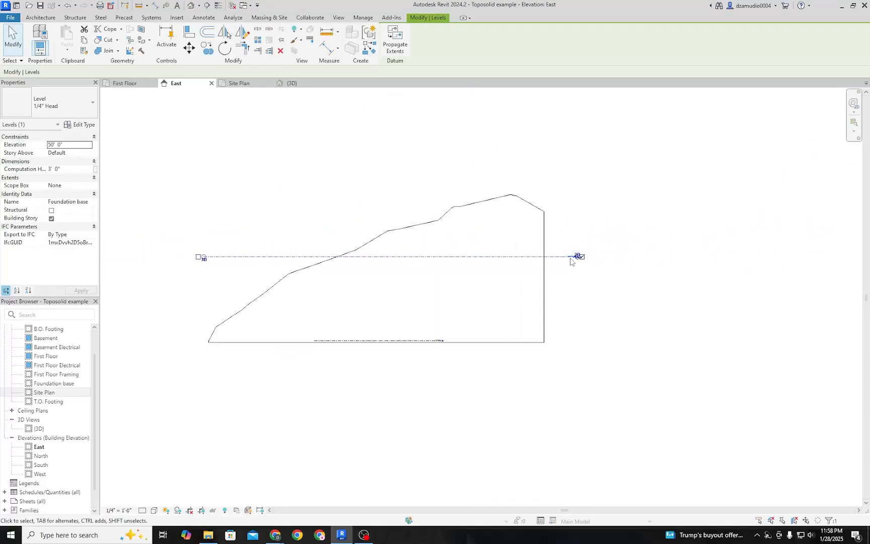
Step: Check the new level against the terrain in the 3D view and start an in-place mass named Mass 1
{"action": "left_click", "coordinate": [304, 86]}
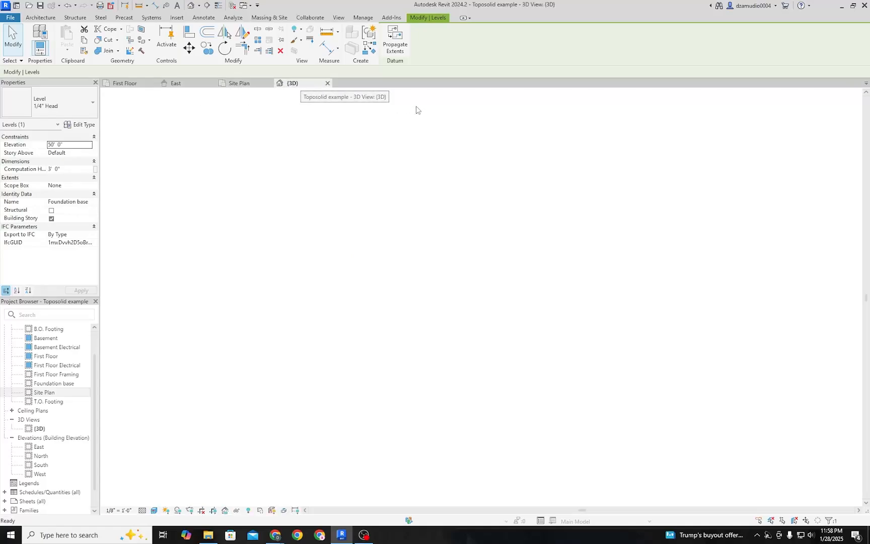
{"action": "middle_click_drag", "start_coordinate": [392, 192], "coordinate": [332, 302], "text": "shift"}
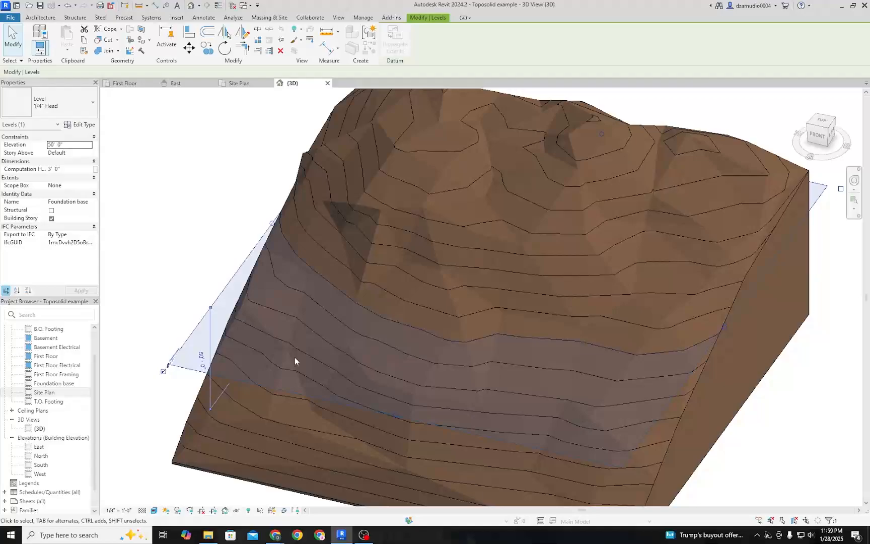
{"action": "left_click", "coordinate": [189, 153]}
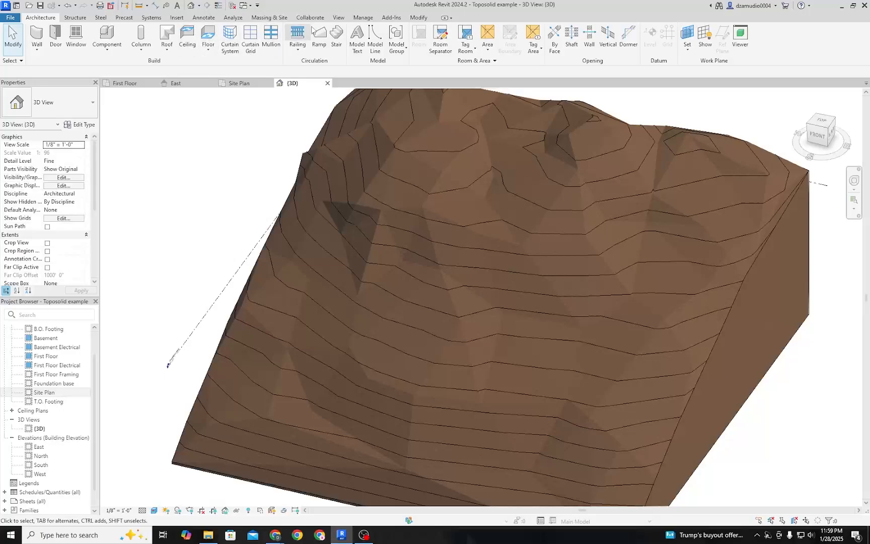
{"action": "left_click", "coordinate": [274, 18]}
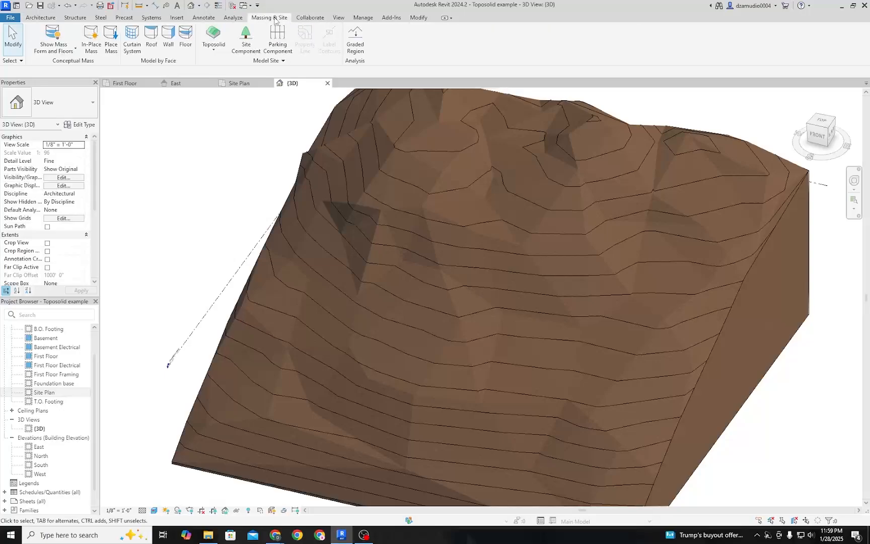
{"action": "left_click", "coordinate": [91, 38]}
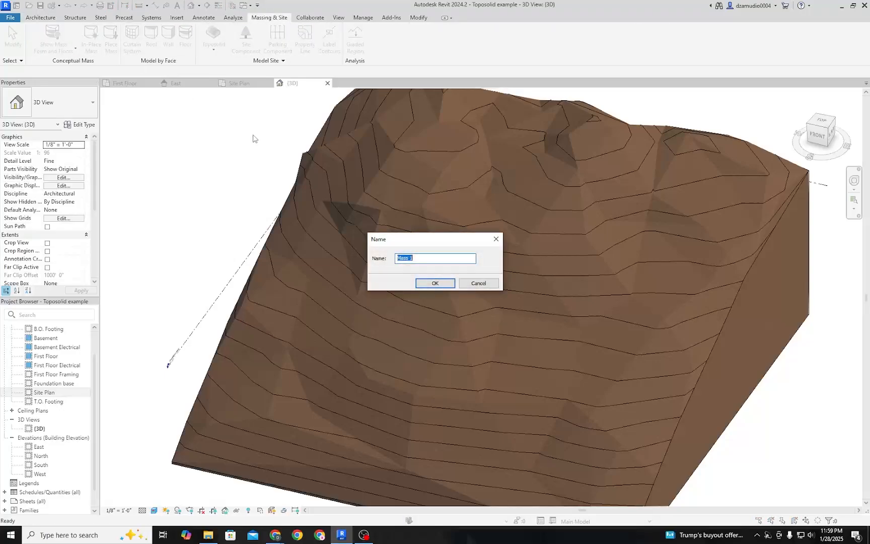
{"action": "left_click", "coordinate": [435, 283]}
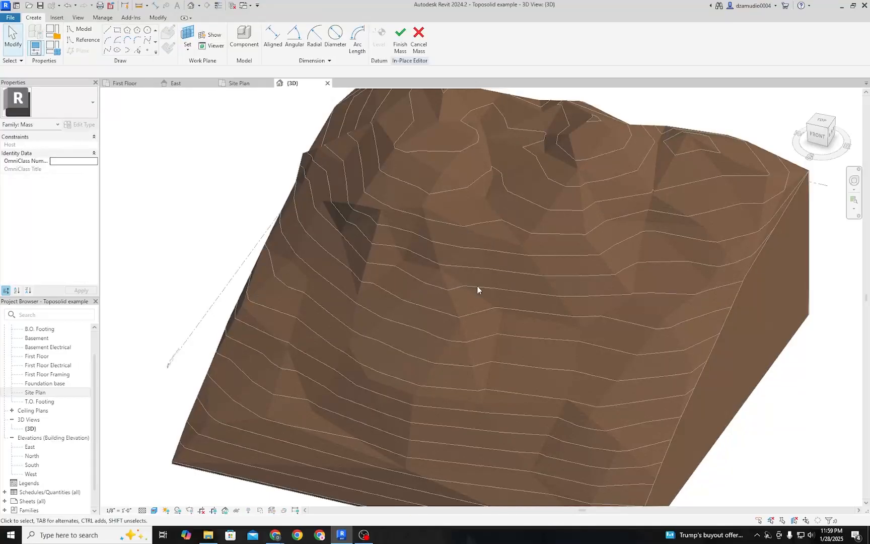
Step: Draw a closed four-sided outline of model lines on the Foundation base level, across the middle of the terrain slope
{"action": "left_click", "coordinate": [108, 33]}
{"action": "left_click", "coordinate": [139, 74]}
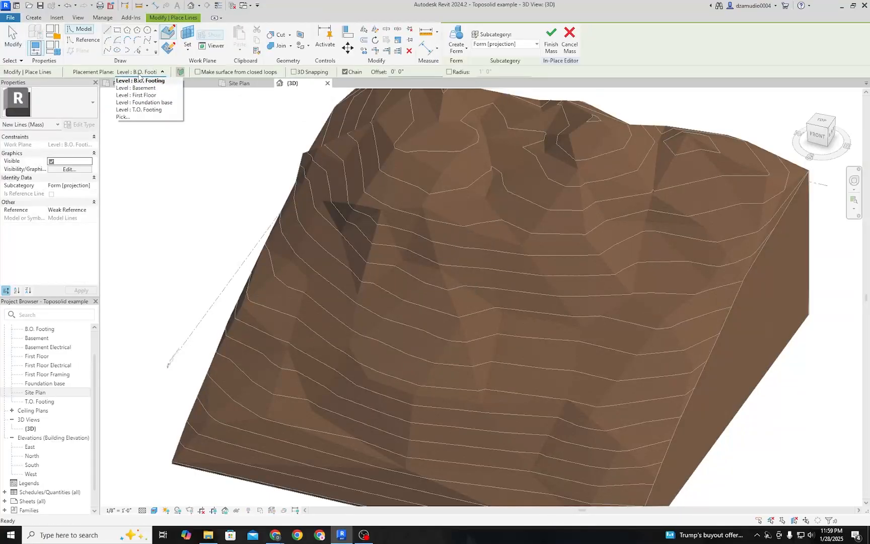
{"action": "left_click", "coordinate": [168, 103]}
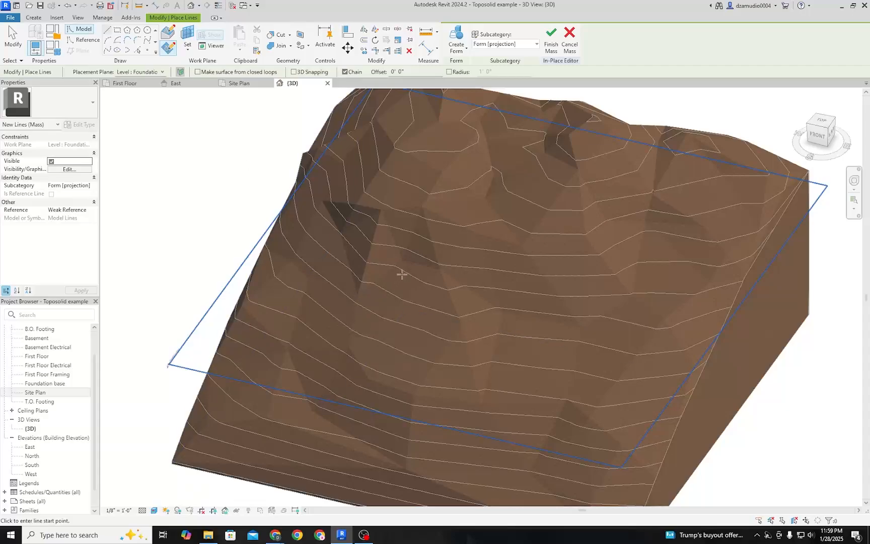
{"action": "left_click", "coordinate": [390, 243]}
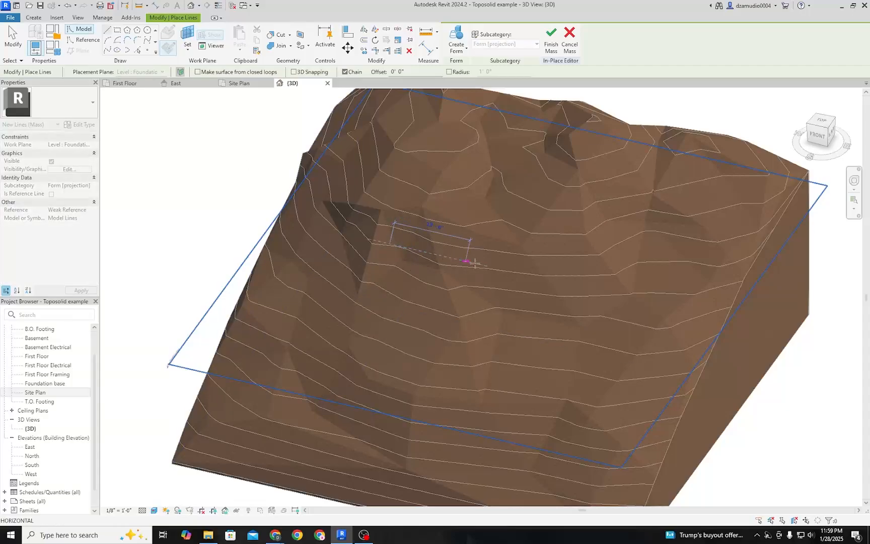
{"action": "left_click", "coordinate": [537, 278]}
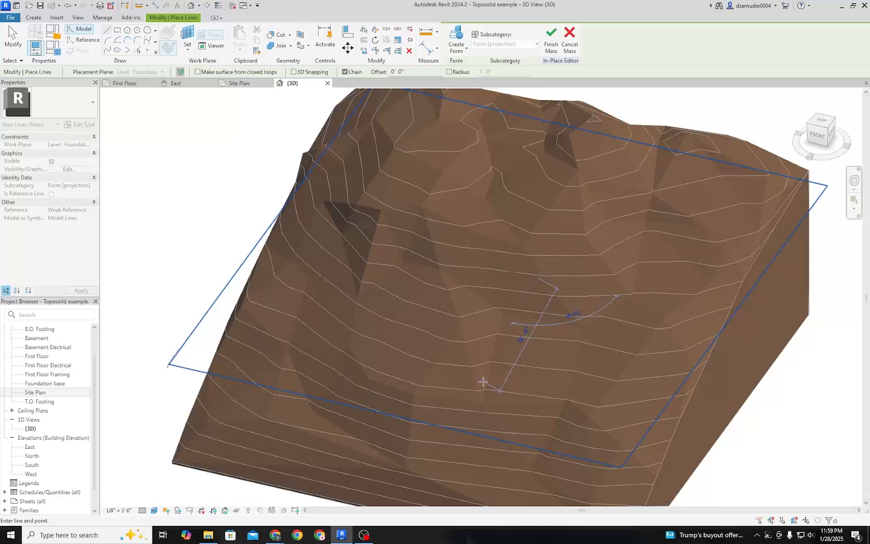
{"action": "left_click", "coordinate": [498, 395]}
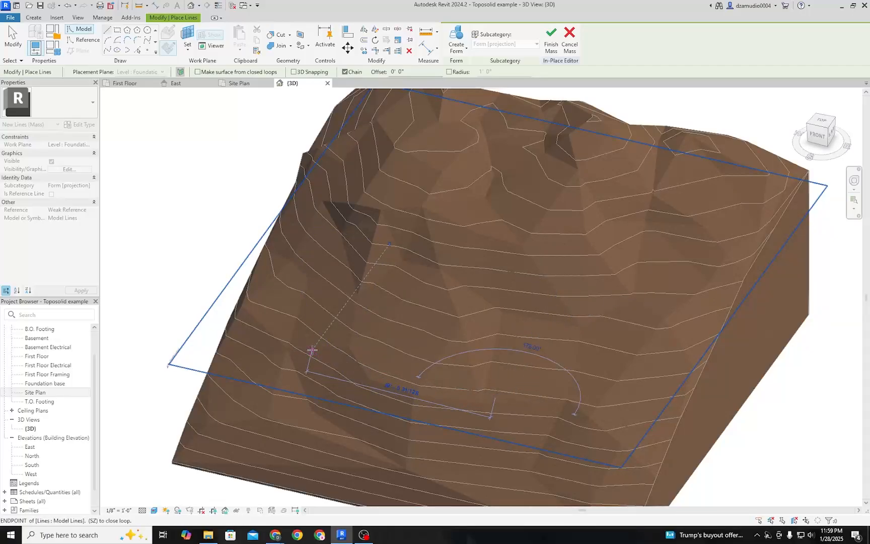
{"action": "left_click", "coordinate": [312, 350]}
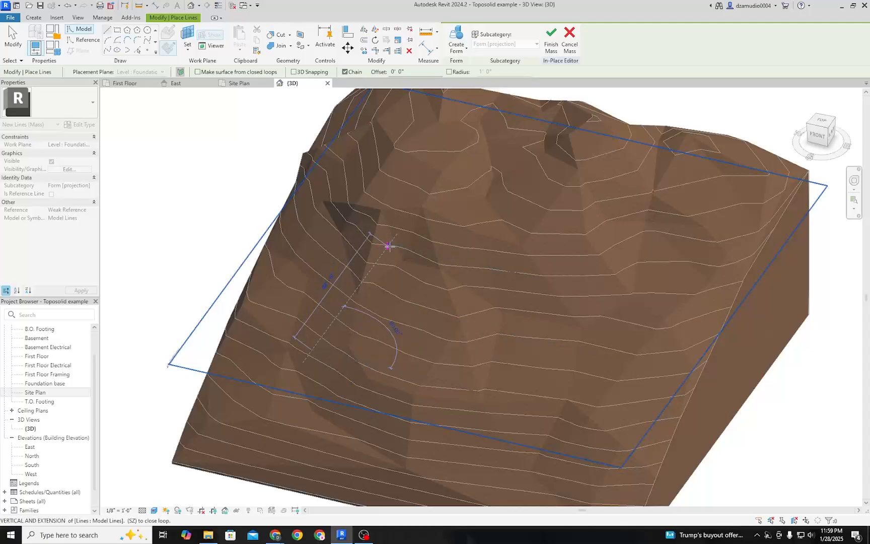
{"action": "scroll", "coordinate": [386, 244], "scroll_direction": "up", "scroll_amount": 5}
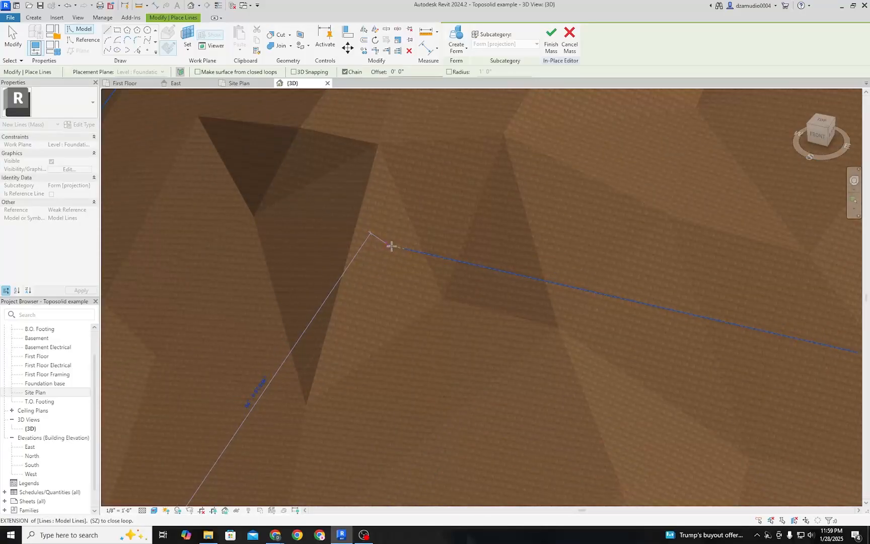
{"action": "left_click", "coordinate": [405, 249]}
{"action": "scroll", "coordinate": [453, 262], "scroll_direction": "down", "scroll_amount": 10}
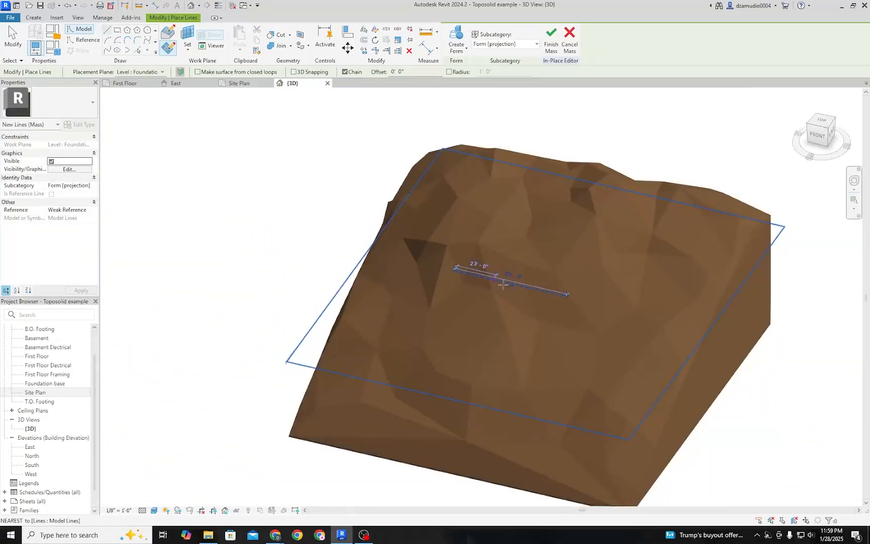
Step: Try to create a void form from the newly drawn lines without the whole outline selected
{"action": "left_click", "coordinate": [461, 49]}
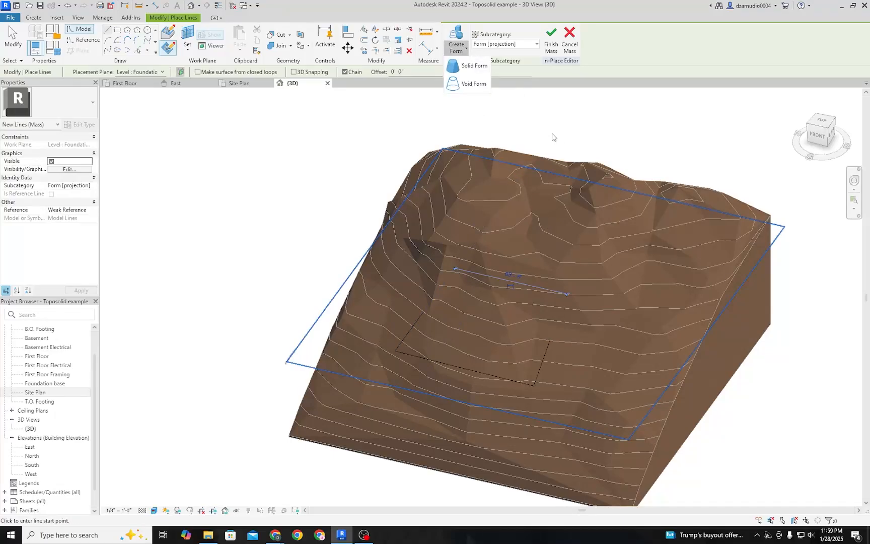
{"action": "left_click", "coordinate": [482, 87]}
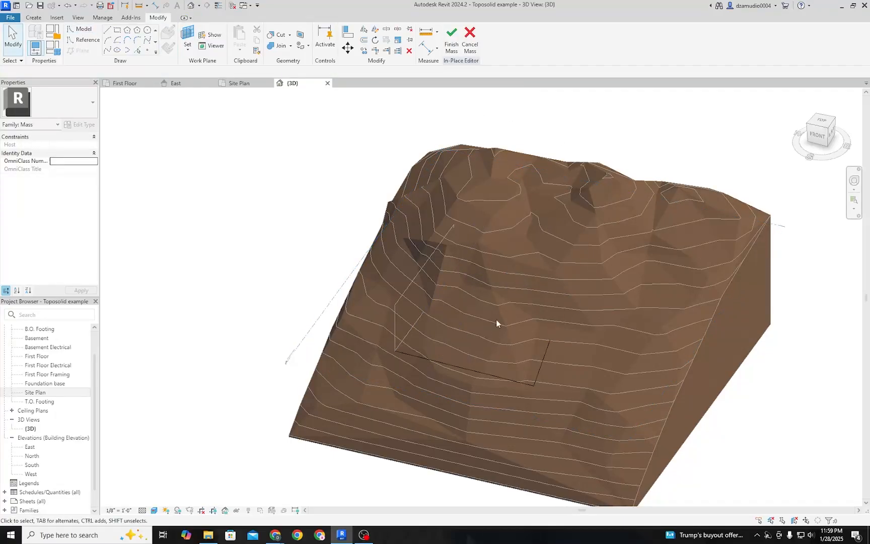
{"action": "middle_click_drag", "start_coordinate": [589, 397], "coordinate": [543, 321], "text": "shift"}
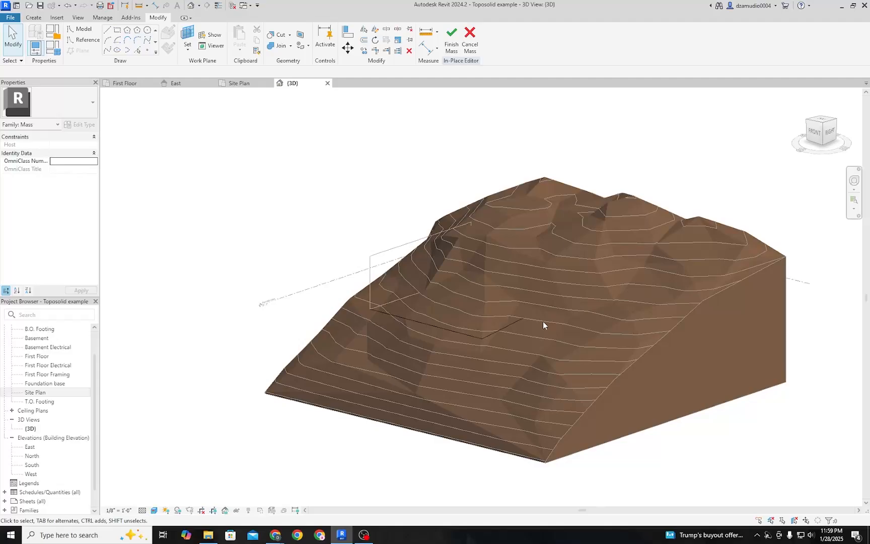
{"action": "key", "text": "Tab"}
{"action": "key", "text": "Tab"}
{"action": "key", "text": "Tab"}
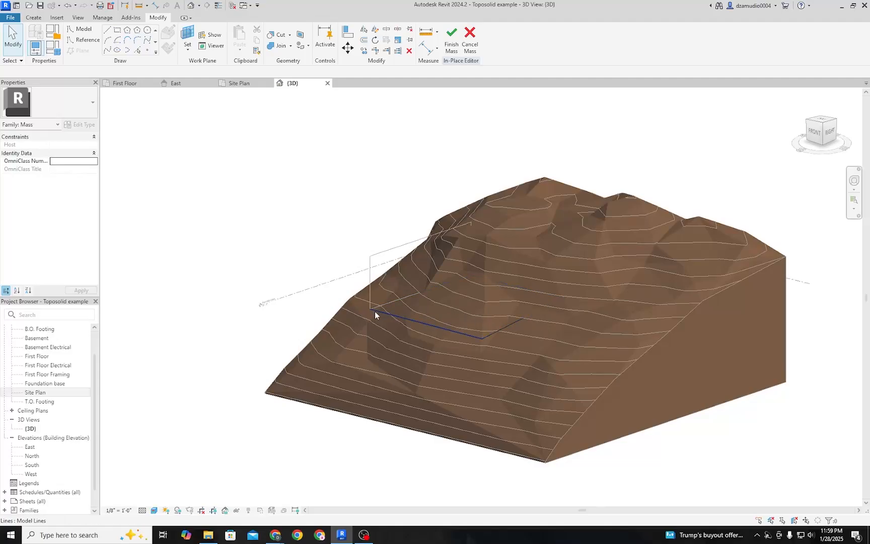
{"action": "left_click", "coordinate": [402, 318]}
{"action": "left_click", "coordinate": [331, 263]}
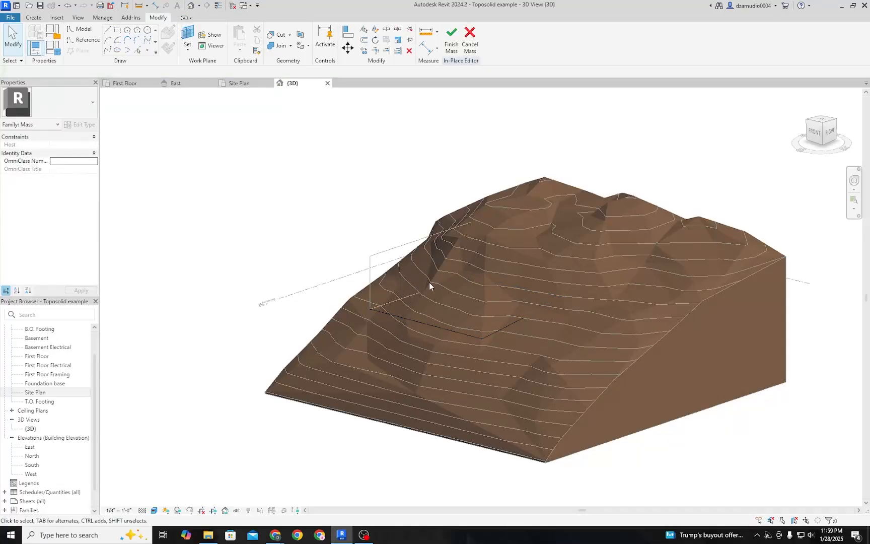
Step: Select all four connected outline lines and create a void form from them, then try to finish the mass
{"action": "left_click", "coordinate": [432, 327]}
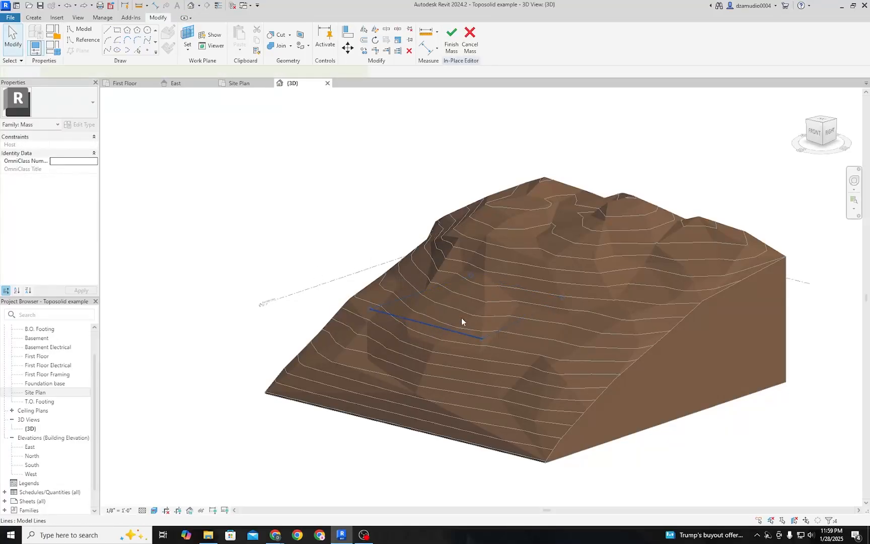
{"action": "left_click", "coordinate": [458, 52]}
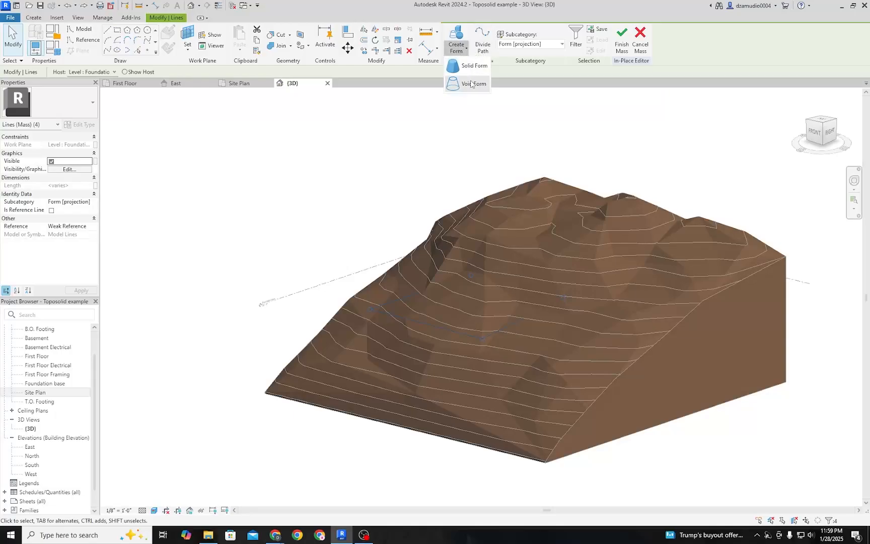
{"action": "left_click", "coordinate": [468, 82]}
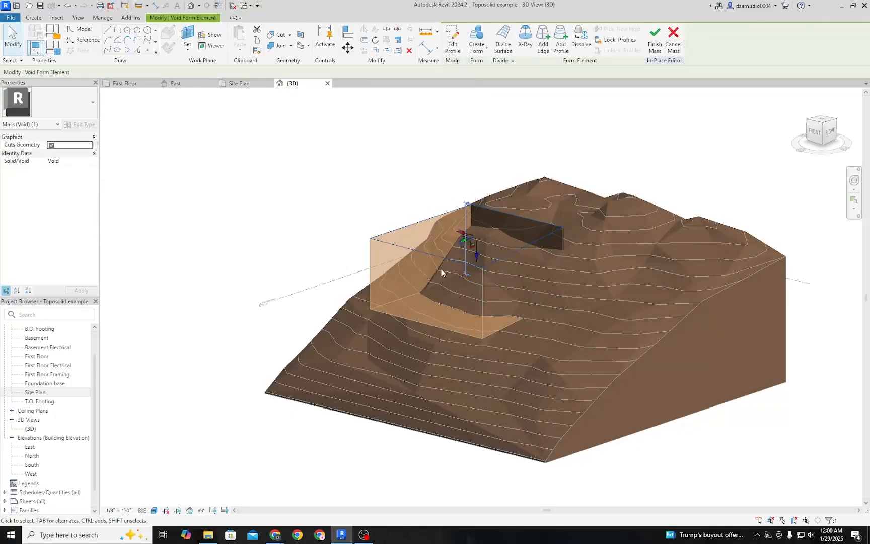
{"action": "middle_click_drag", "start_coordinate": [532, 301], "coordinate": [503, 322], "text": "shift"}
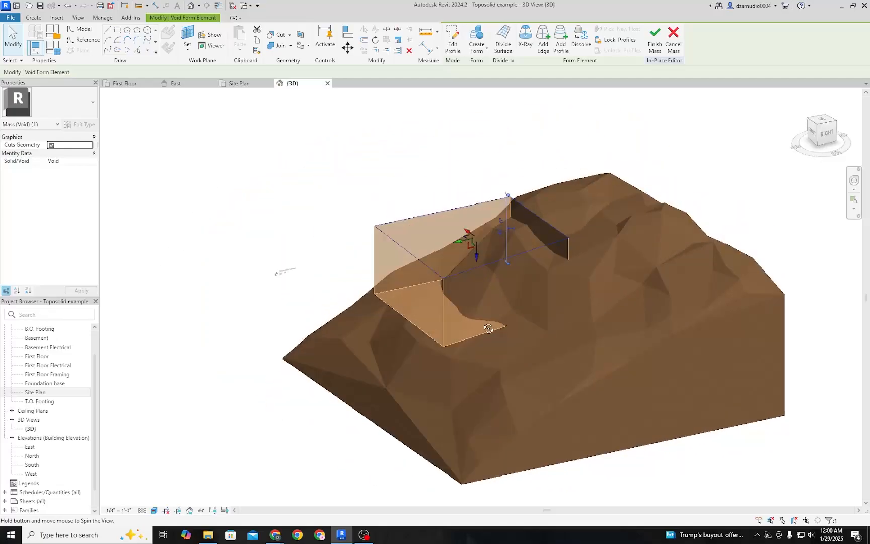
{"action": "left_click", "coordinate": [654, 41]}
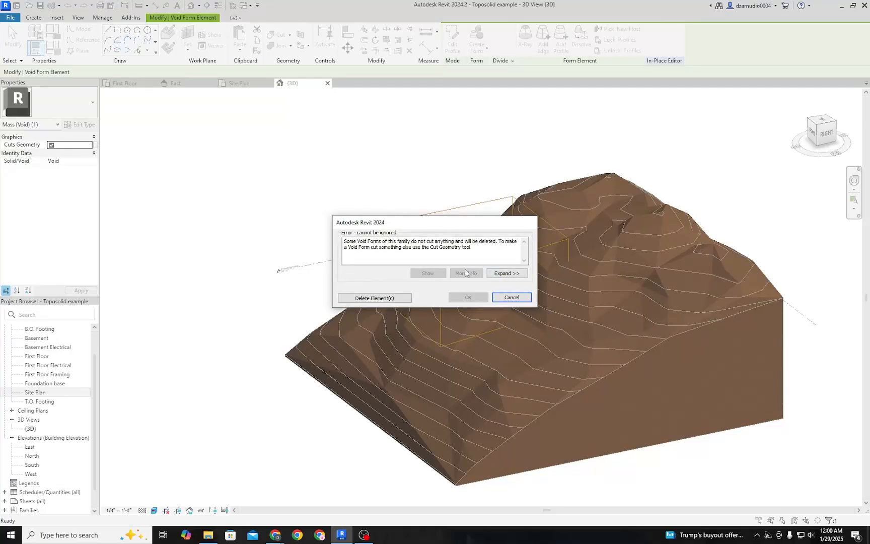
{"action": "left_click", "coordinate": [512, 298]}
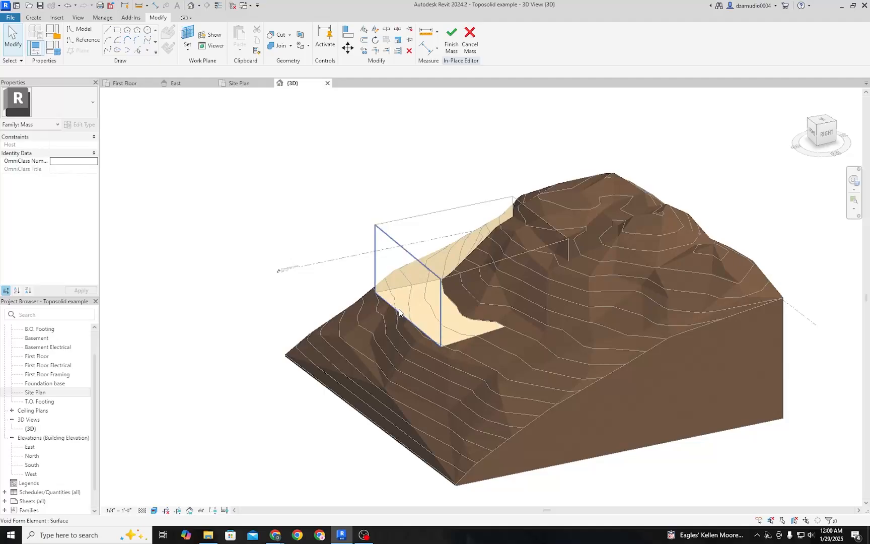
Step: Cut the toposolid with the box-shaped void form using Cut Geometry
{"action": "key", "text": "Tab"}
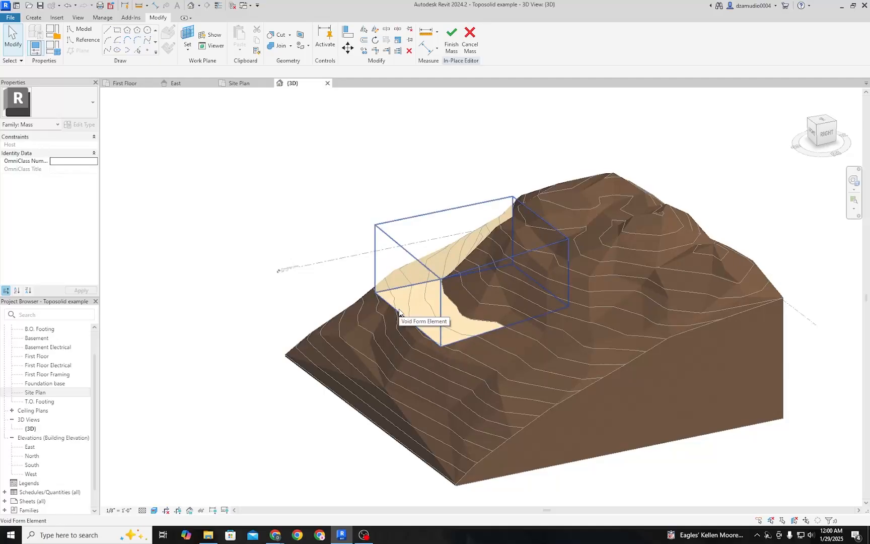
{"action": "left_click", "coordinate": [399, 309]}
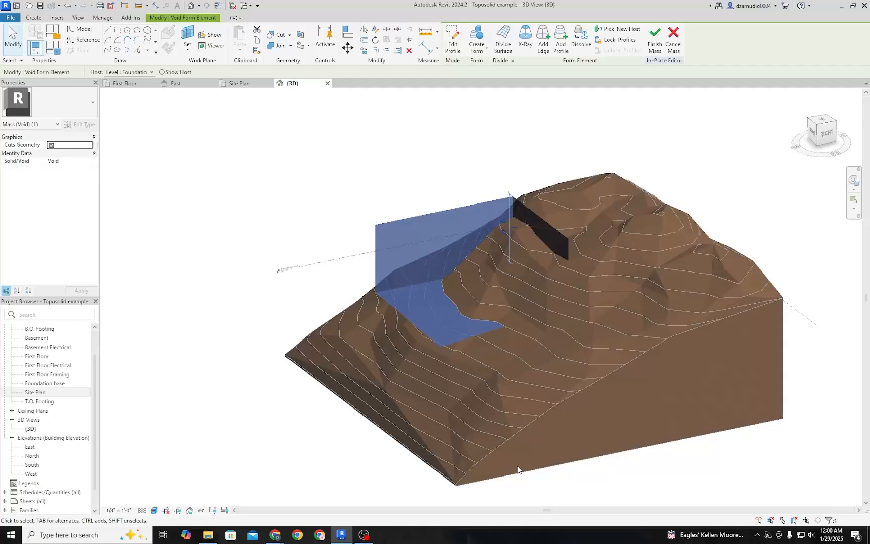
{"action": "left_click", "coordinate": [277, 35]}
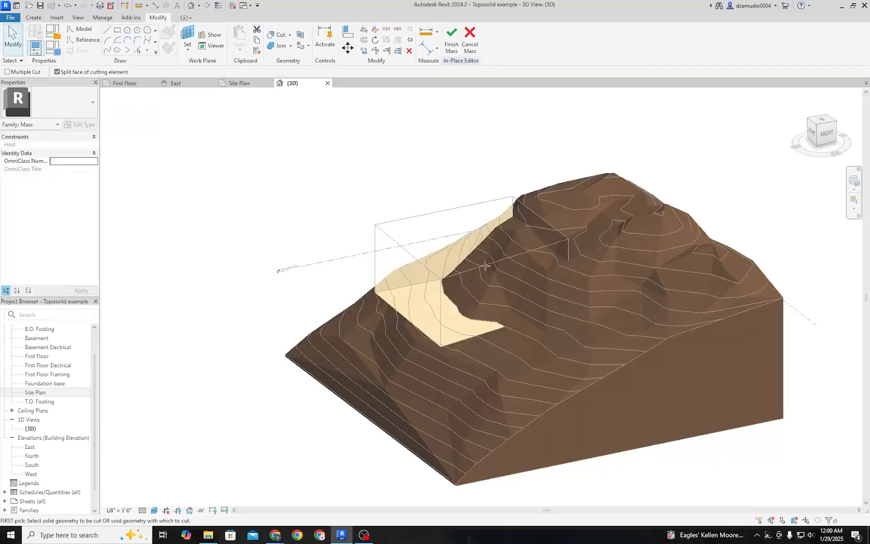
{"action": "left_click", "coordinate": [597, 382]}
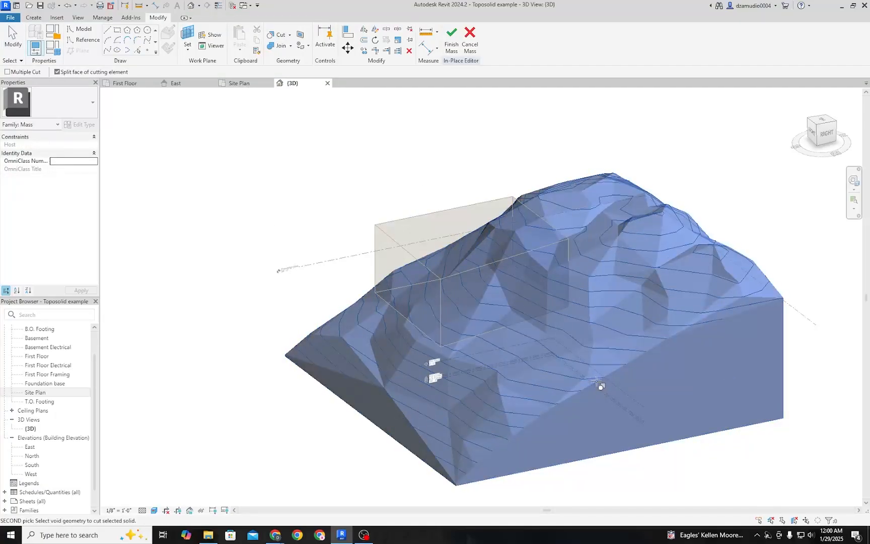
{"action": "left_click", "coordinate": [438, 344]}
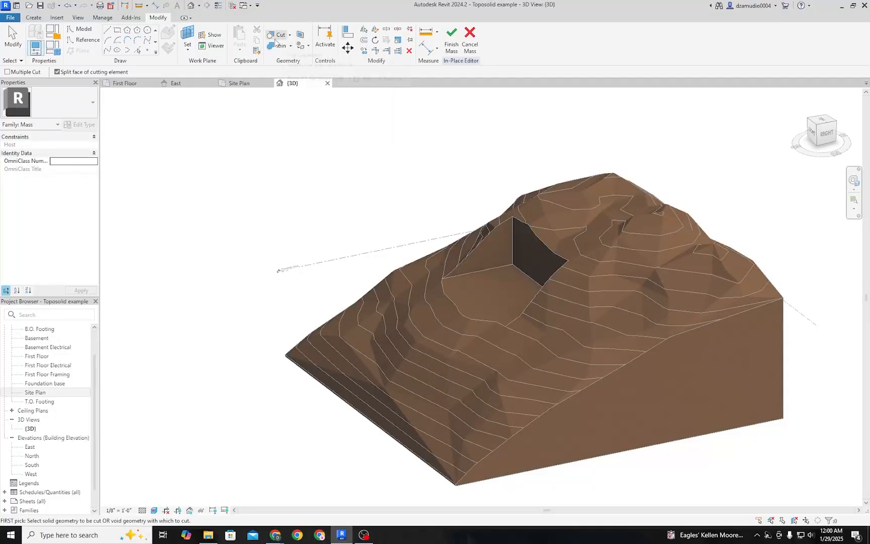
Step: Inspect the excavation in the slope, finish the in-place mass and dismiss the warning
{"action": "scroll", "coordinate": [510, 263], "scroll_direction": "up", "scroll_amount": 5}
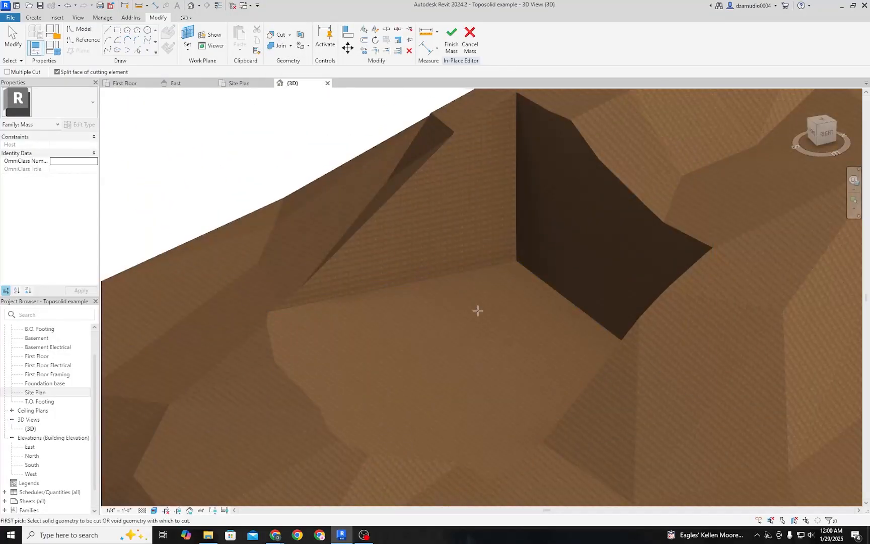
{"action": "middle_click_drag", "start_coordinate": [477, 311], "coordinate": [543, 314], "text": "shift"}
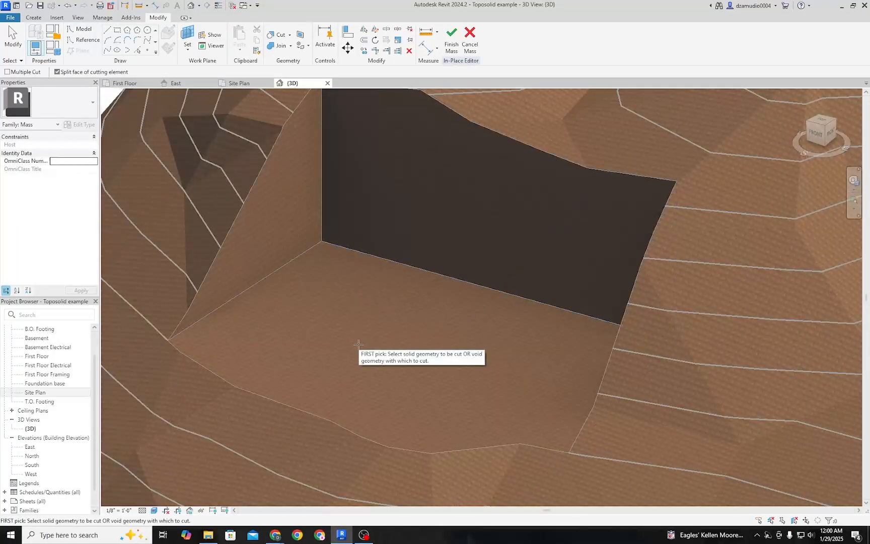
{"action": "left_click", "coordinate": [458, 45]}
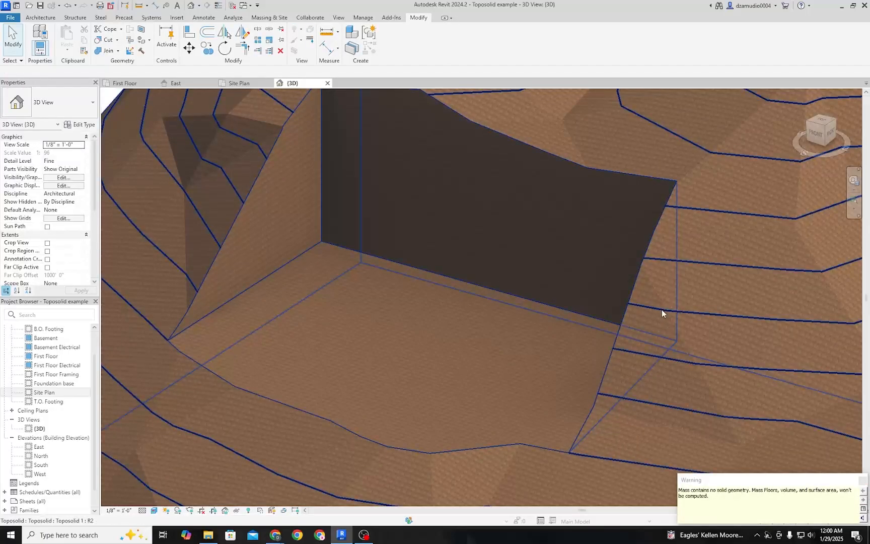
{"action": "left_click", "coordinate": [863, 481]}
{"action": "scroll", "coordinate": [526, 312], "scroll_direction": "down", "scroll_amount": 8}
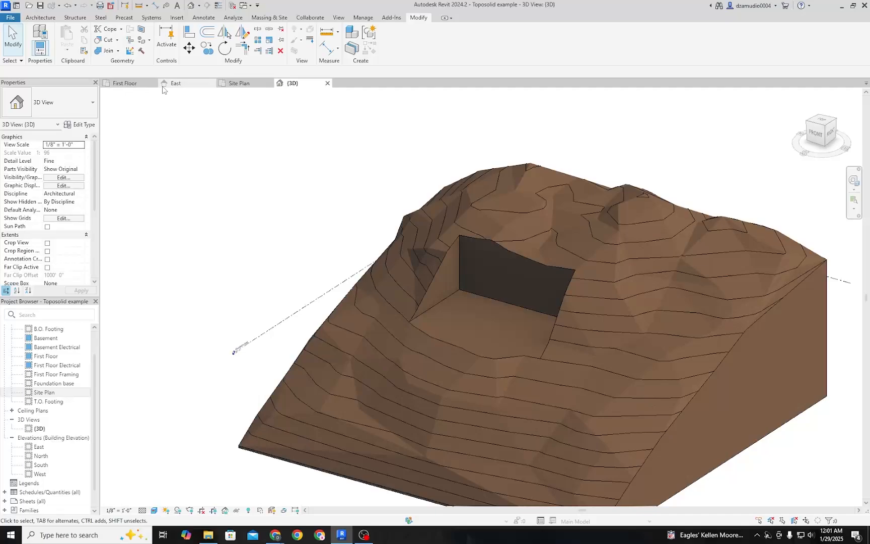
Step: Start another in-place mass, accepting the suggested name
{"action": "left_click", "coordinate": [269, 18]}
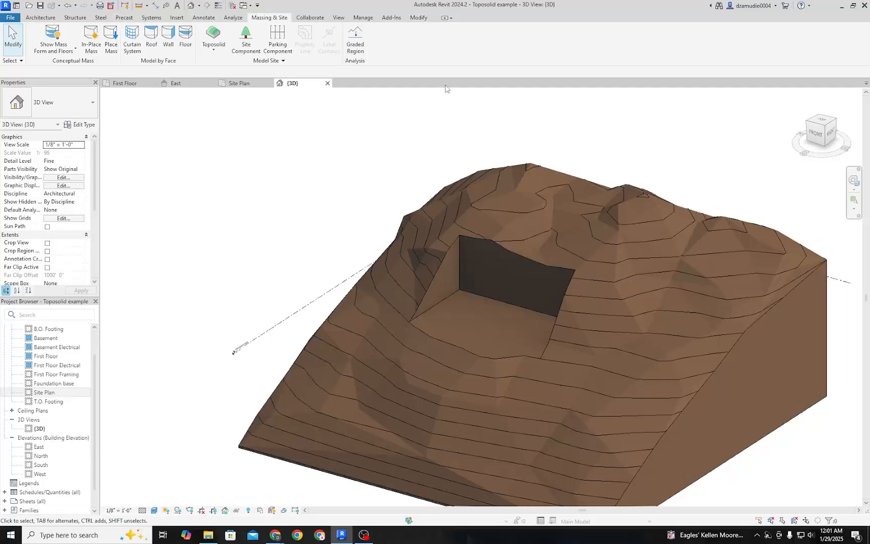
{"action": "left_click", "coordinate": [92, 38]}
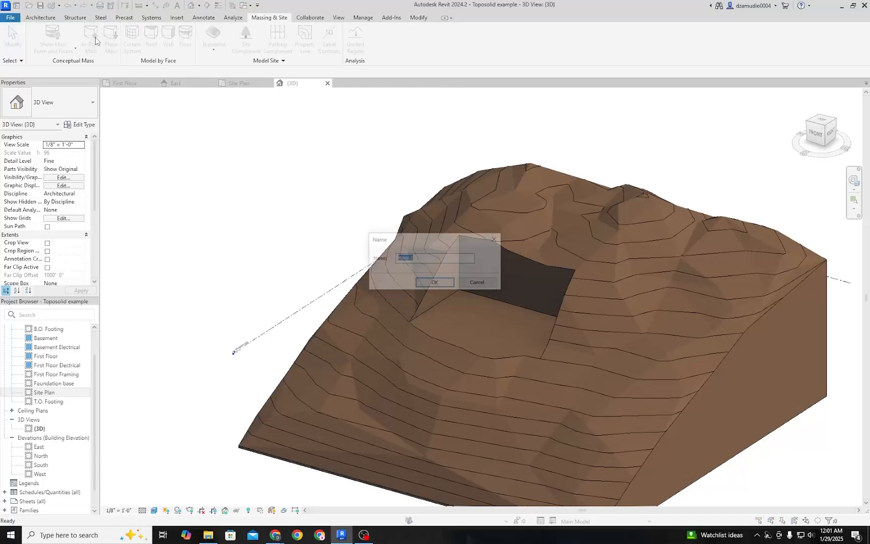
{"action": "left_click", "coordinate": [432, 283]}
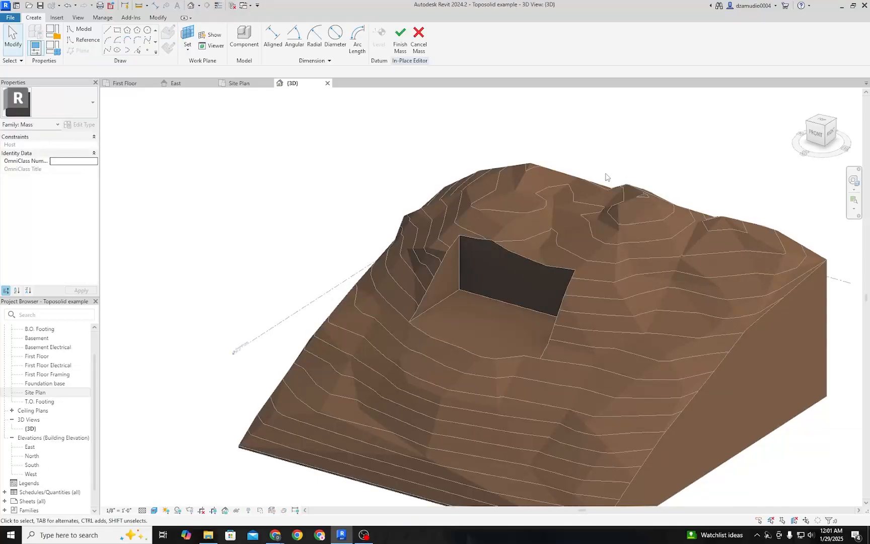
Step: On the Foundation base level, draw the first model line of a new outline from the slope beside the excavation into the hill
{"action": "left_click", "coordinate": [109, 39]}
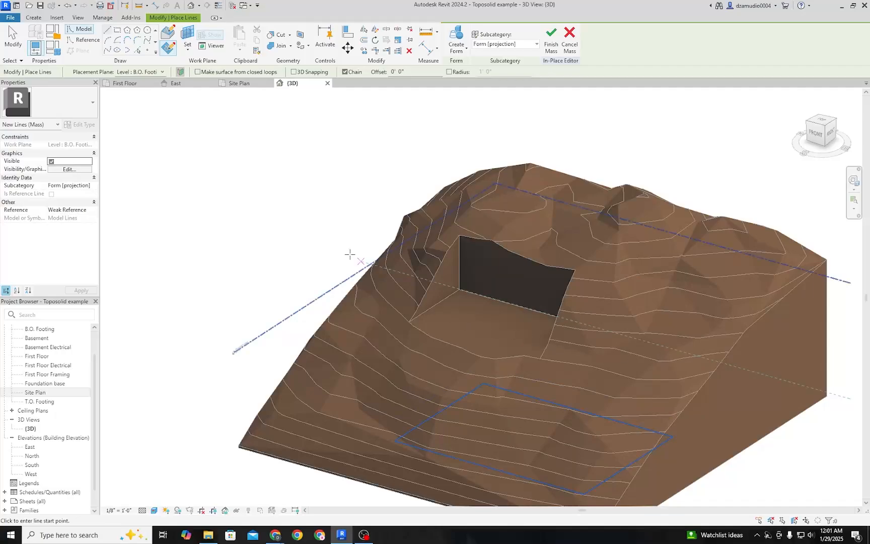
{"action": "left_click", "coordinate": [153, 72]}
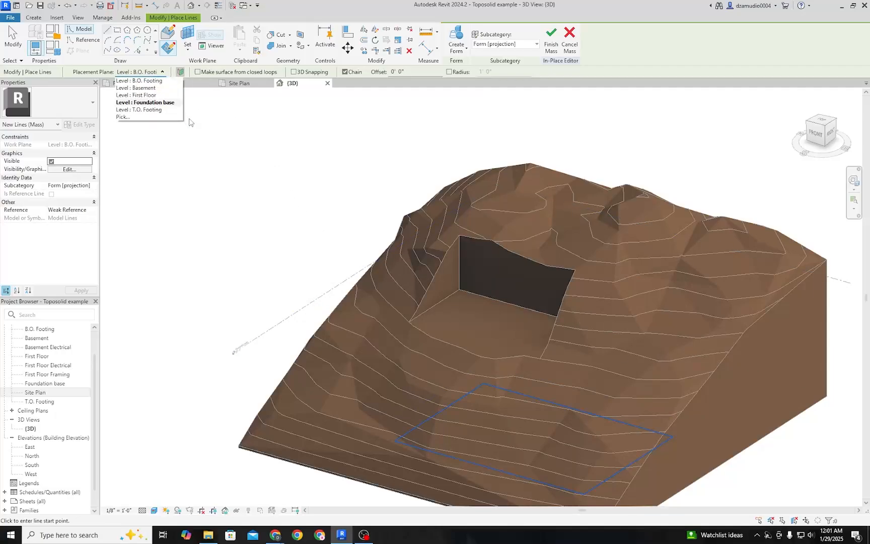
{"action": "left_click", "coordinate": [163, 103]}
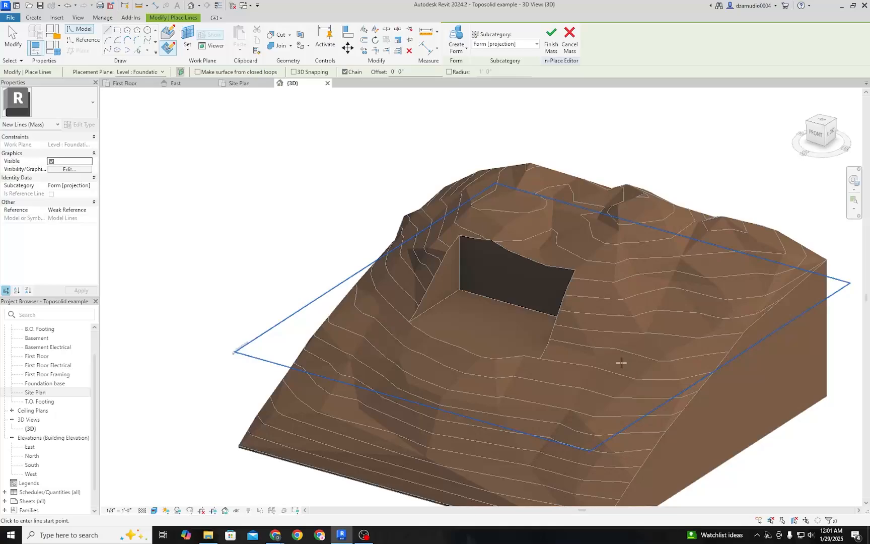
{"action": "left_click", "coordinate": [581, 363]}
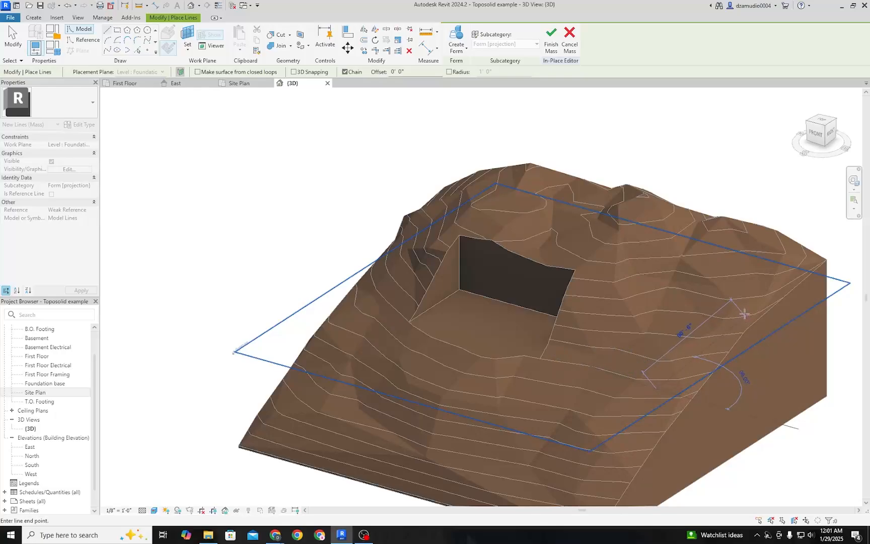
{"action": "mouse_move", "coordinate": [734, 299]}
{"action": "middle_mouse_down", "text": "shift"}
{"action": "mouse_move", "coordinate": [649, 393]}
{"action": "mouse_move", "coordinate": [628, 466]}
{"action": "mouse_move", "coordinate": [607, 314]}
{"action": "mouse_move", "coordinate": [624, 337]}
{"action": "middle_mouse_up", "text": "shift"}
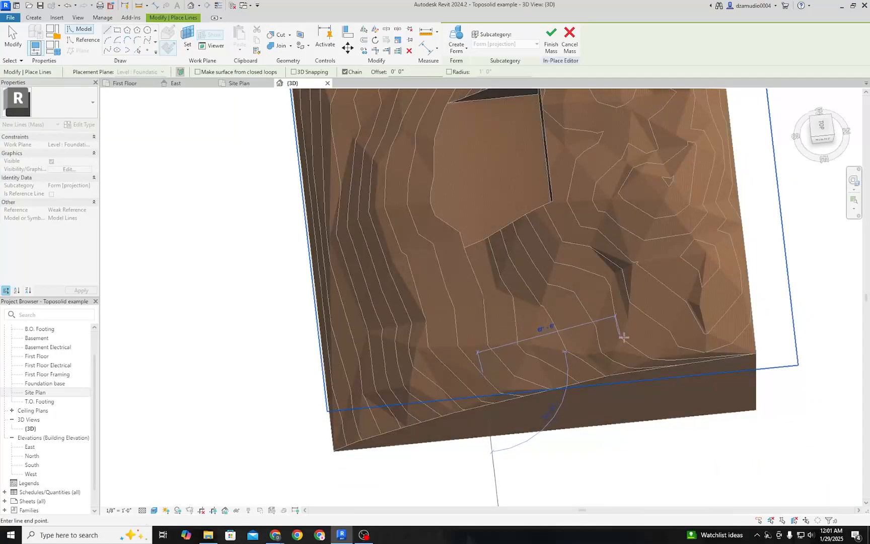
{"action": "scroll", "coordinate": [624, 337], "scroll_direction": "up", "scroll_amount": 3}
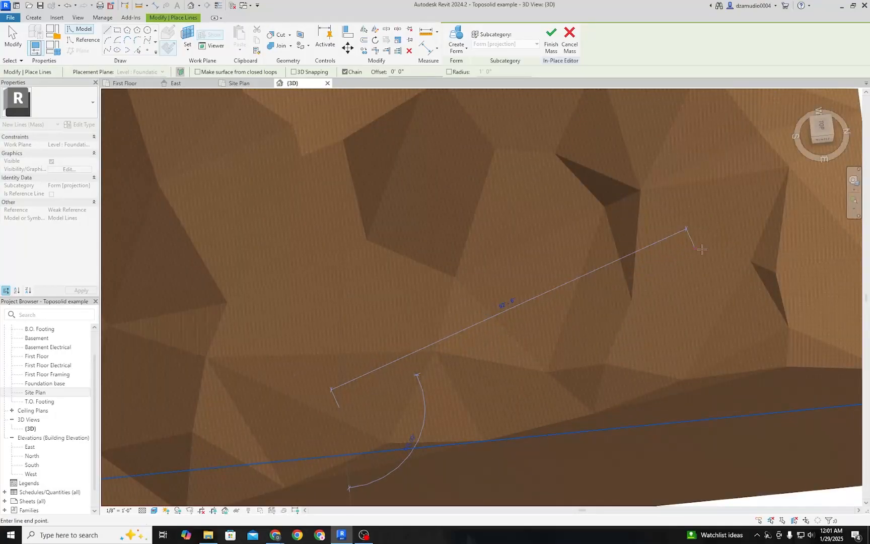
{"action": "left_click", "coordinate": [729, 240]}
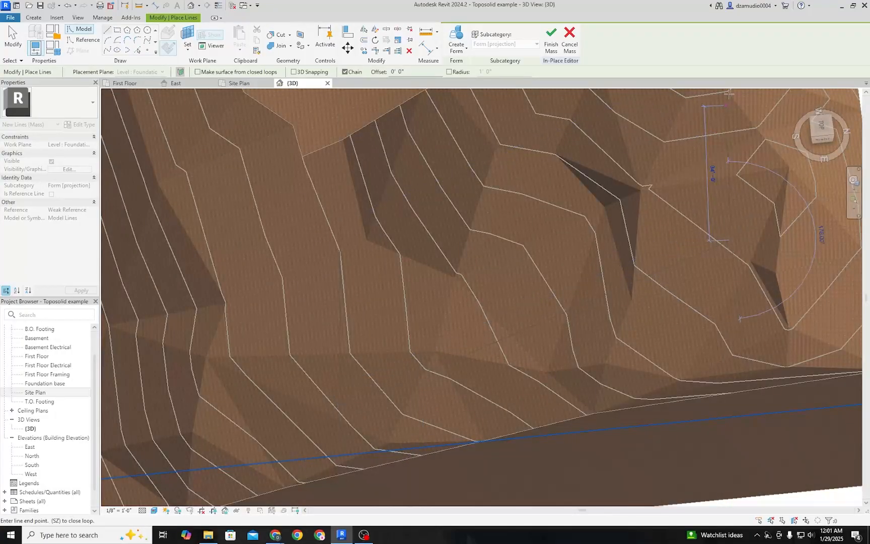
Step: Continue the outline behind the excavation, through its back wall and back along parallel inner edges, closing the U-shaped loop at the starting line
{"action": "scroll", "coordinate": [713, 139], "scroll_direction": "down", "scroll_amount": 2}
{"action": "middle_click_drag", "start_coordinate": [712, 141], "coordinate": [649, 365]}
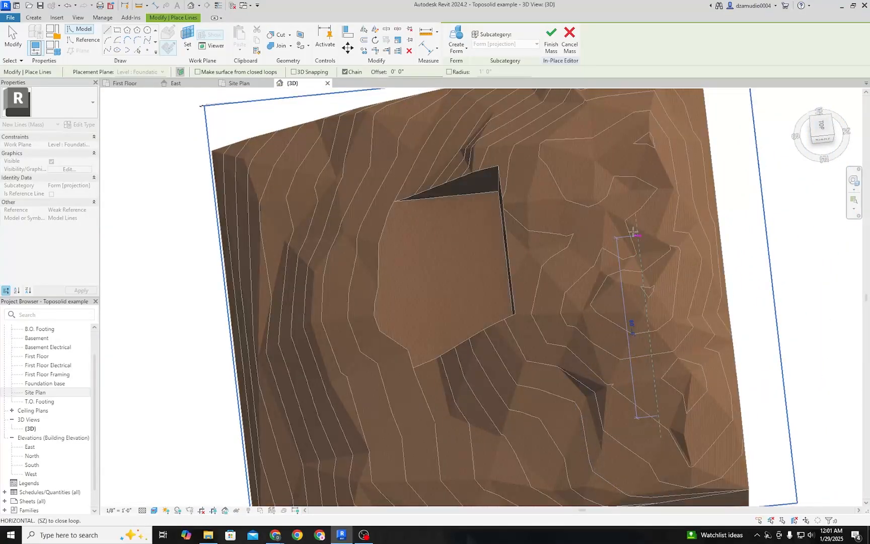
{"action": "left_click", "coordinate": [633, 206]}
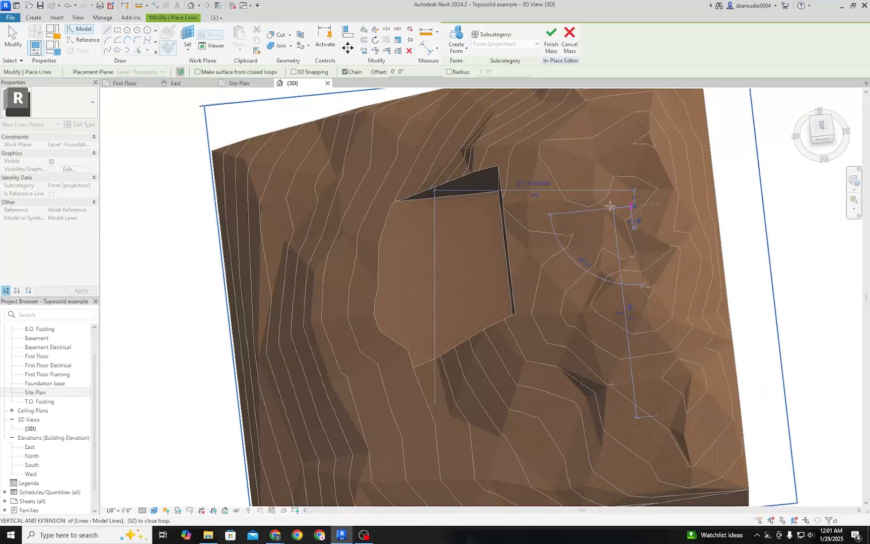
{"action": "left_click", "coordinate": [492, 222]}
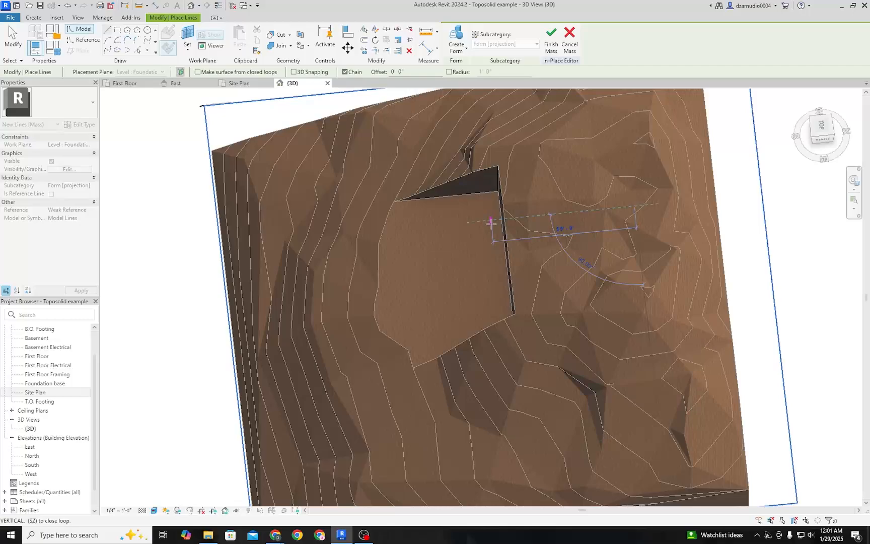
{"action": "left_click", "coordinate": [496, 260]}
{"action": "left_click", "coordinate": [499, 290]}
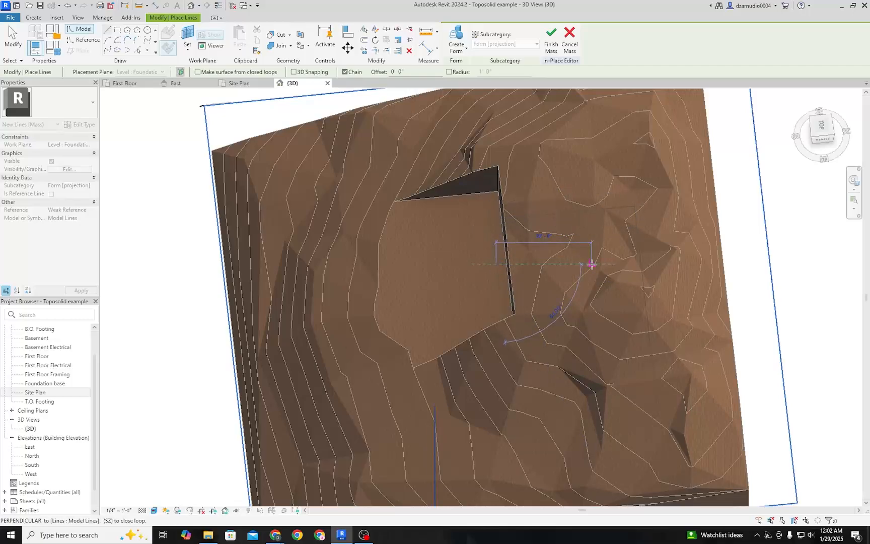
{"action": "left_click", "coordinate": [603, 383]}
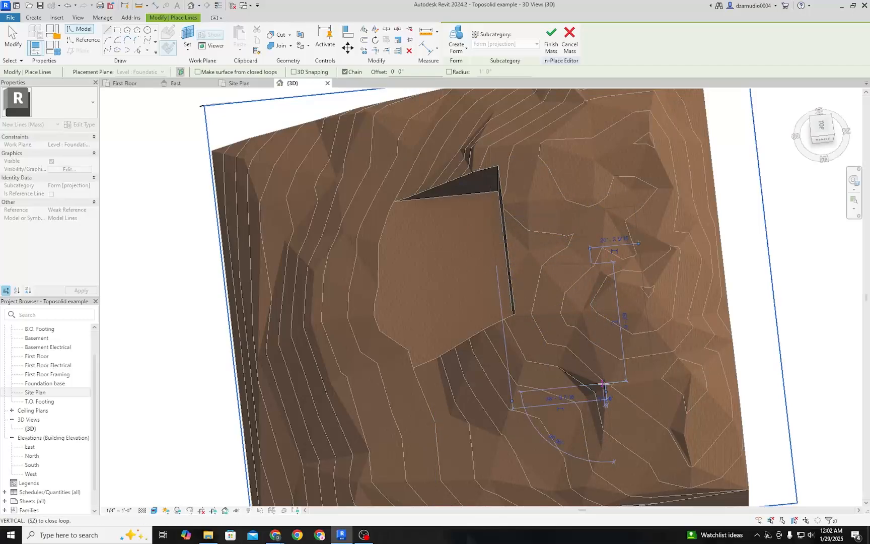
{"action": "left_click", "coordinate": [434, 405]}
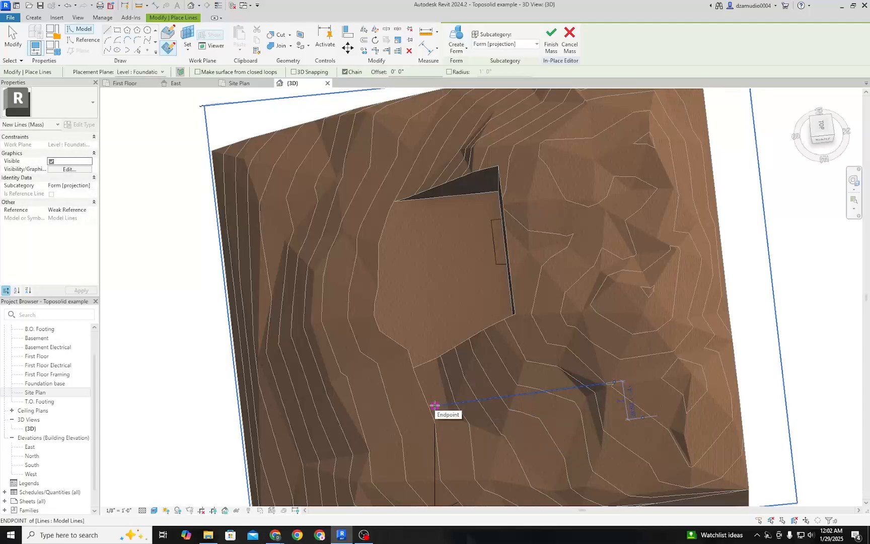
Step: Select the whole chain of U-shaped outline lines and create a void form from them
{"action": "middle_click_drag", "start_coordinate": [624, 398], "coordinate": [787, 279], "text": "shift"}
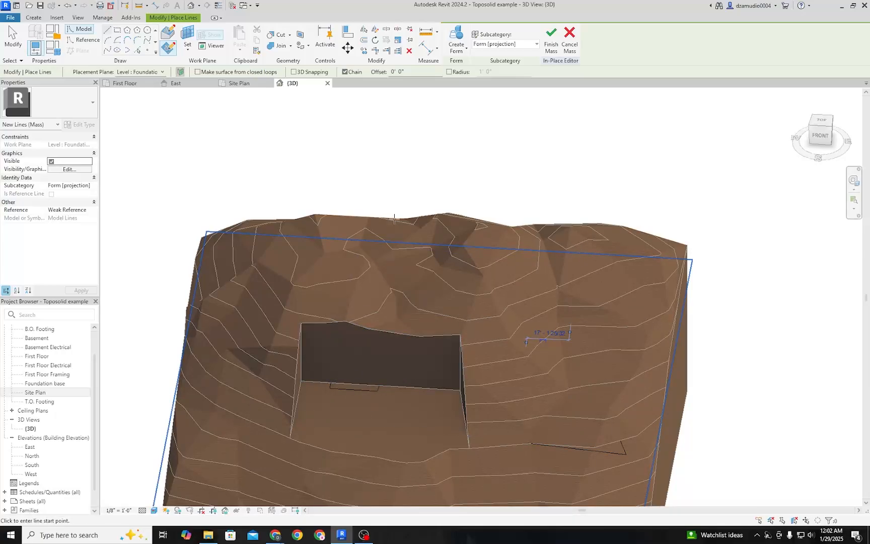
{"action": "key", "text": "Escape"}
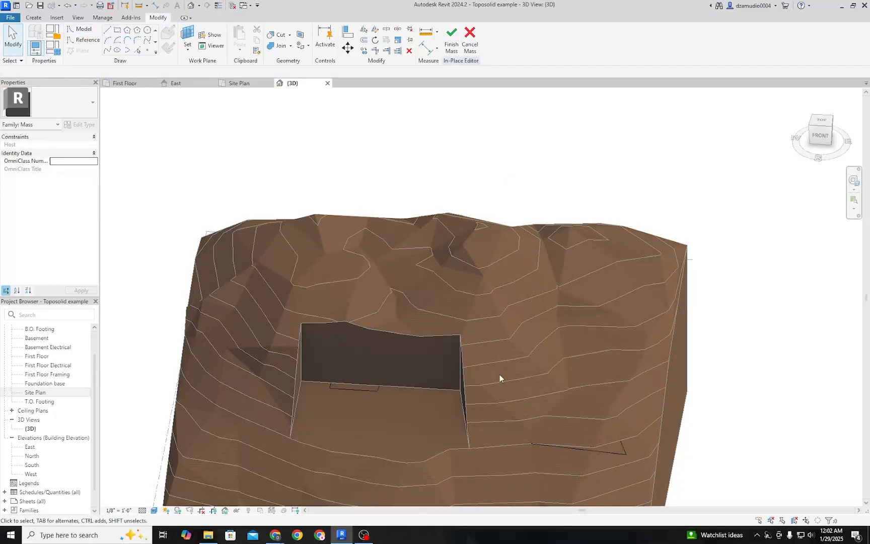
{"action": "key", "text": "Tab"}
{"action": "left_click", "coordinate": [623, 456]}
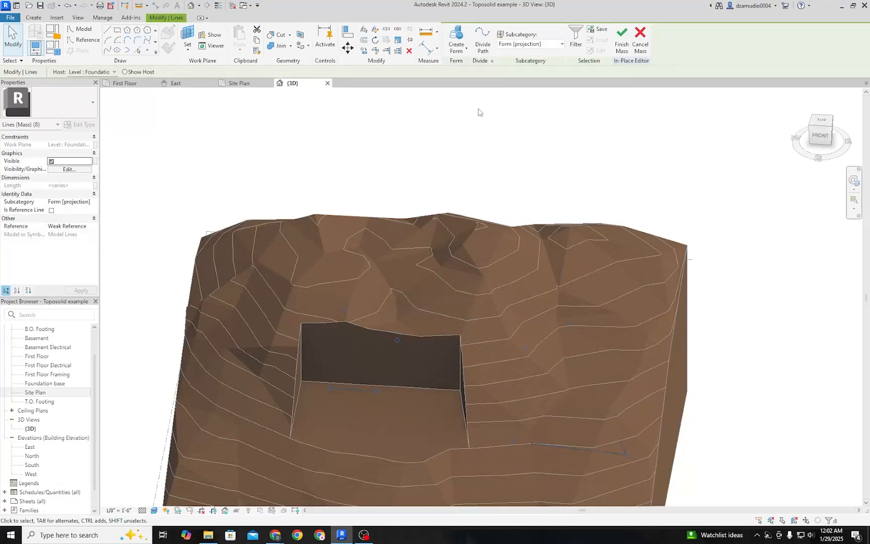
{"action": "left_click", "coordinate": [455, 52]}
{"action": "left_click", "coordinate": [467, 81]}
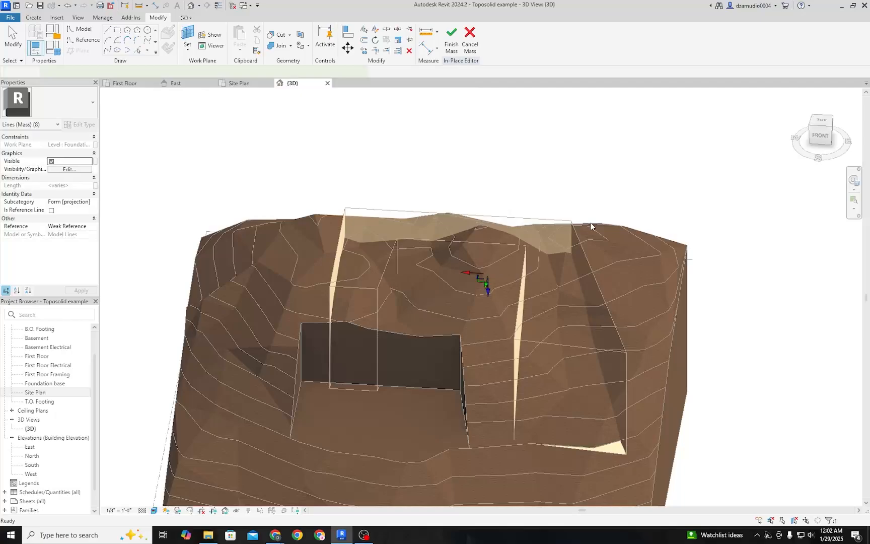
Step: Lower the top face of the U-shaped void so that it sits beneath the terrain surface like a tunnel
{"action": "middle_click_drag", "start_coordinate": [753, 392], "coordinate": [762, 270], "text": "shift"}
{"action": "left_click_drag", "start_coordinate": [488, 291], "coordinate": [491, 394]}
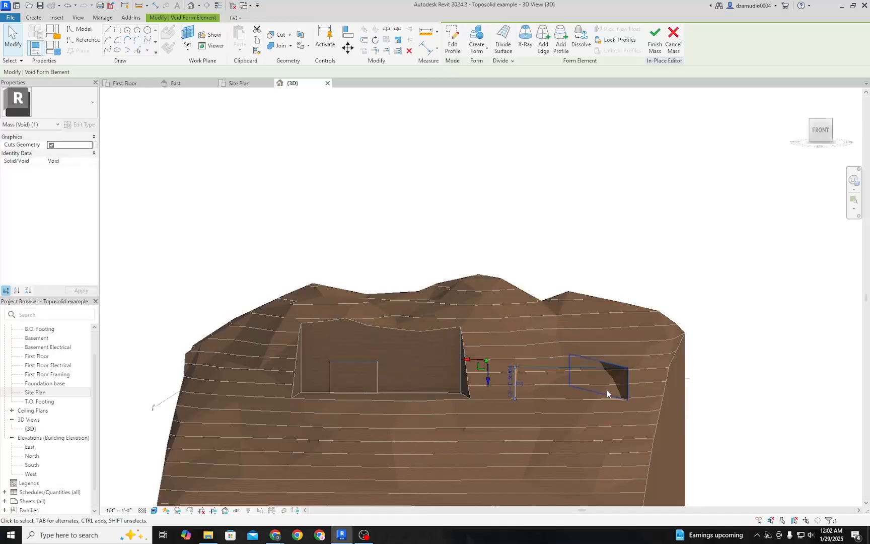
{"action": "middle_click_drag", "start_coordinate": [746, 388], "coordinate": [729, 418], "text": "shift"}
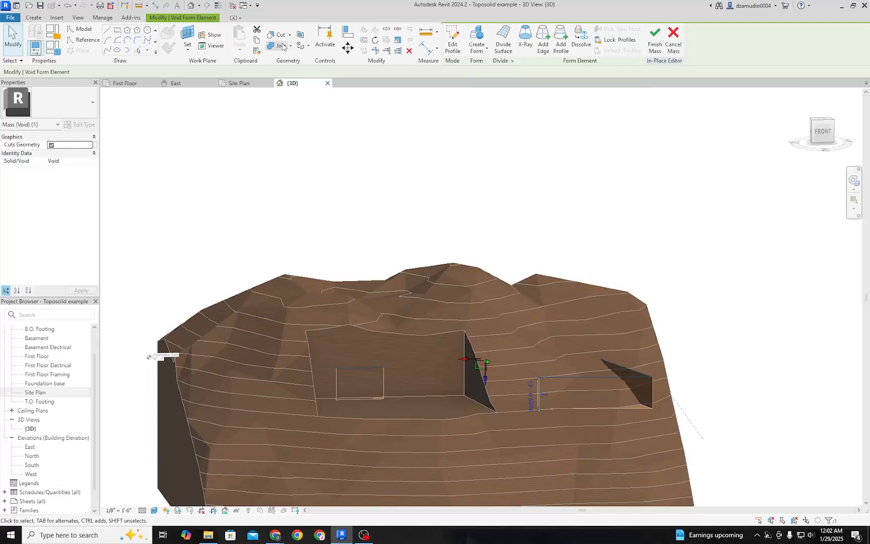
{"action": "left_click", "coordinate": [374, 197]}
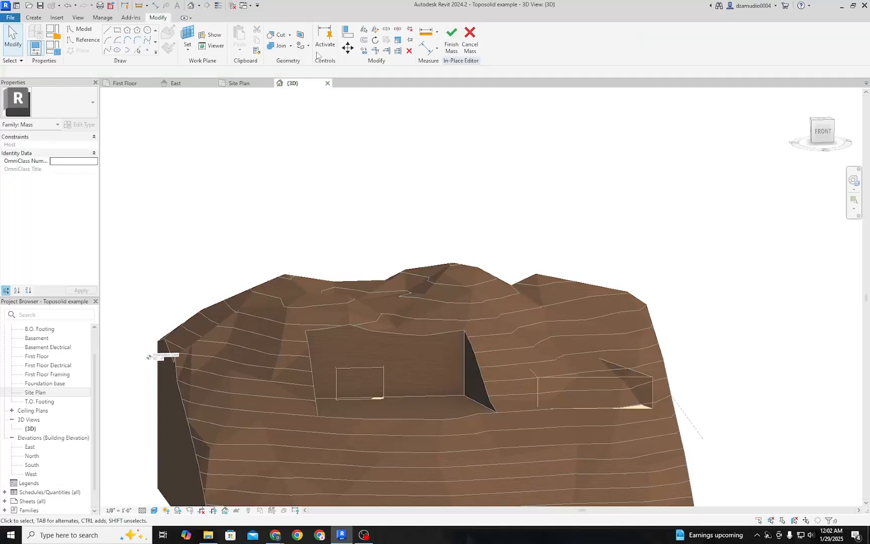
Step: Cut the toposolid with the U-shaped void form using Cut Geometry
{"action": "left_click", "coordinate": [272, 34]}
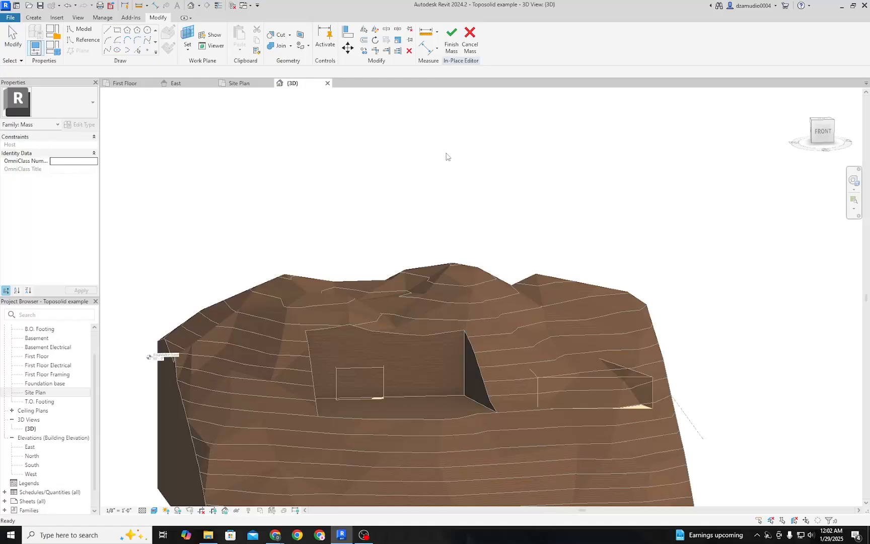
{"action": "left_click", "coordinate": [376, 324]}
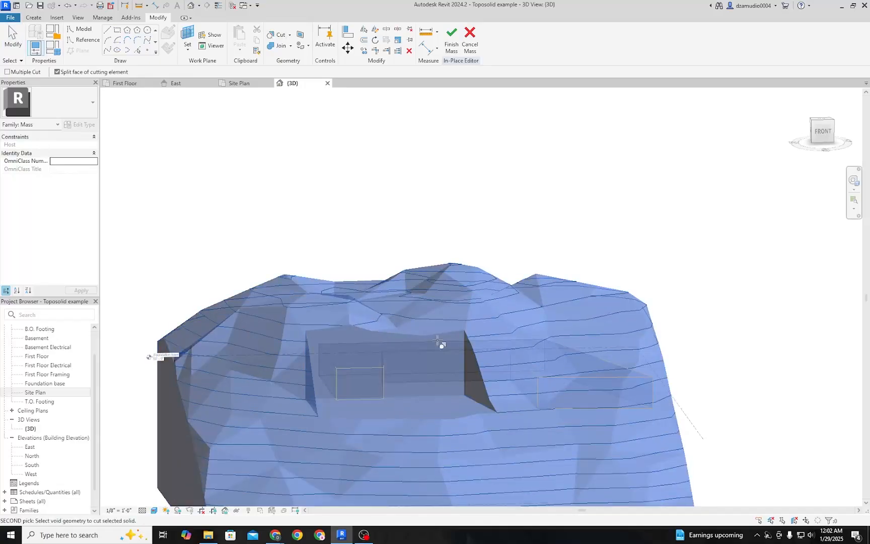
{"action": "left_click", "coordinate": [378, 370]}
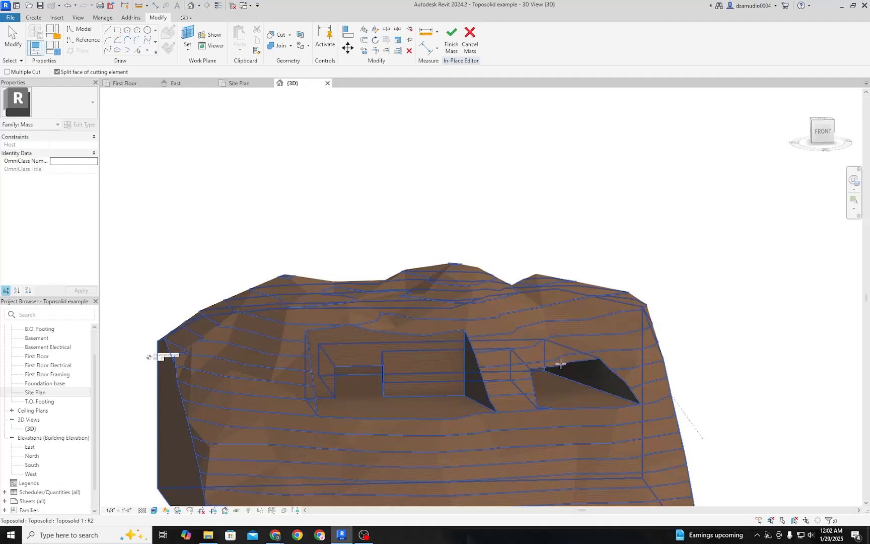
Step: Inspect the tunnel openings in the excavation wall and the slope, and finish the in-place mass
{"action": "middle_click_drag", "start_coordinate": [630, 402], "coordinate": [677, 381], "text": "shift"}
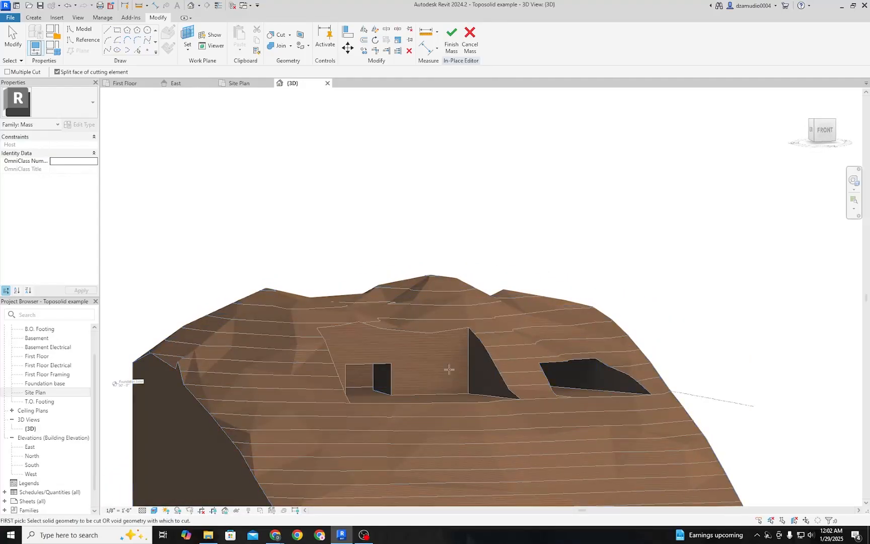
{"action": "scroll", "coordinate": [394, 374], "scroll_direction": "up", "scroll_amount": 1}
{"action": "middle_click_drag", "start_coordinate": [393, 374], "coordinate": [530, 272], "text": "shift"}
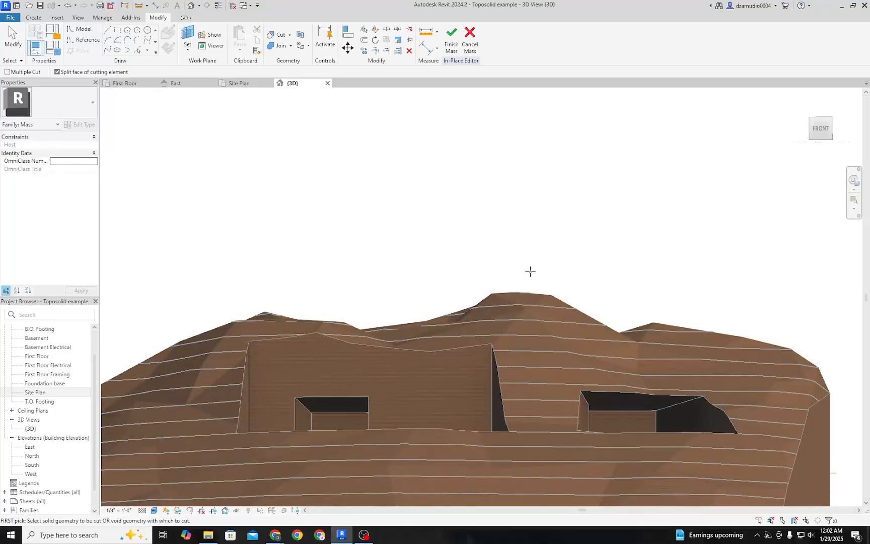
{"action": "middle_click_drag", "start_coordinate": [519, 259], "coordinate": [520, 417], "text": "shift"}
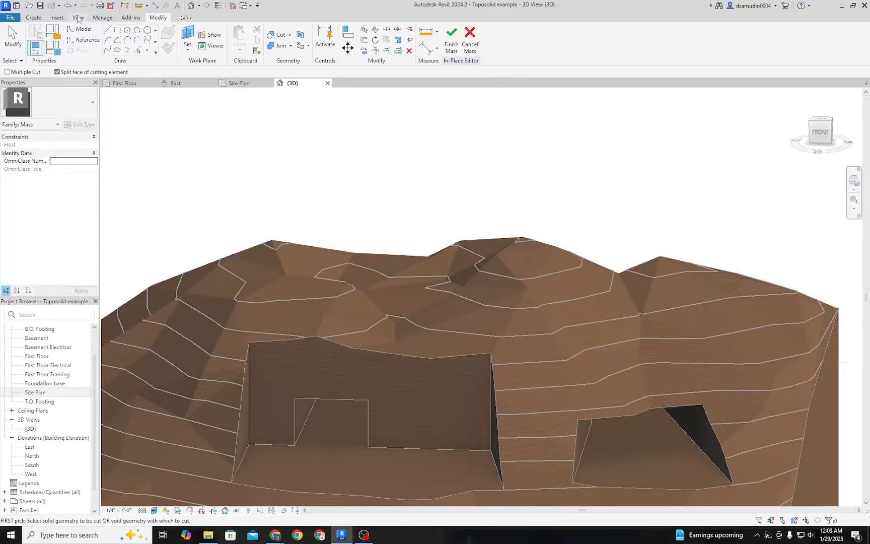
{"action": "key", "text": "Escape"}
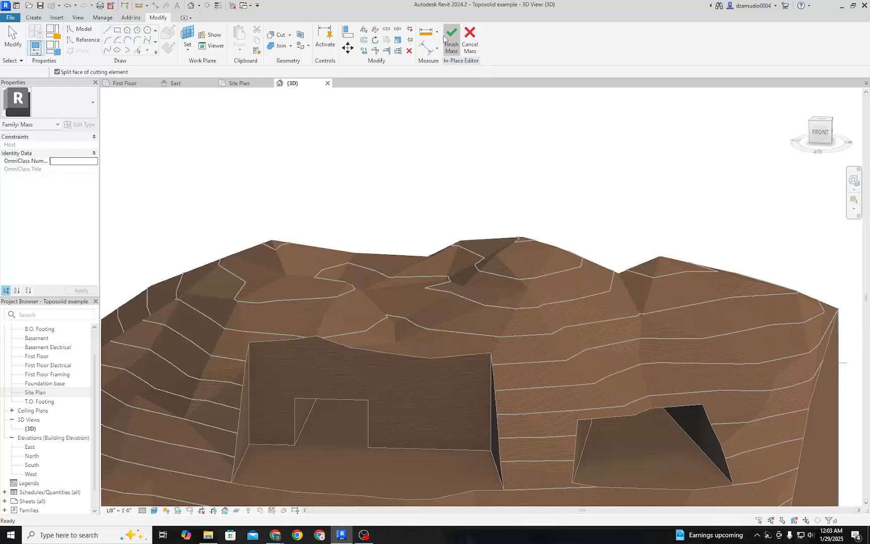
{"action": "left_click", "coordinate": [452, 39]}
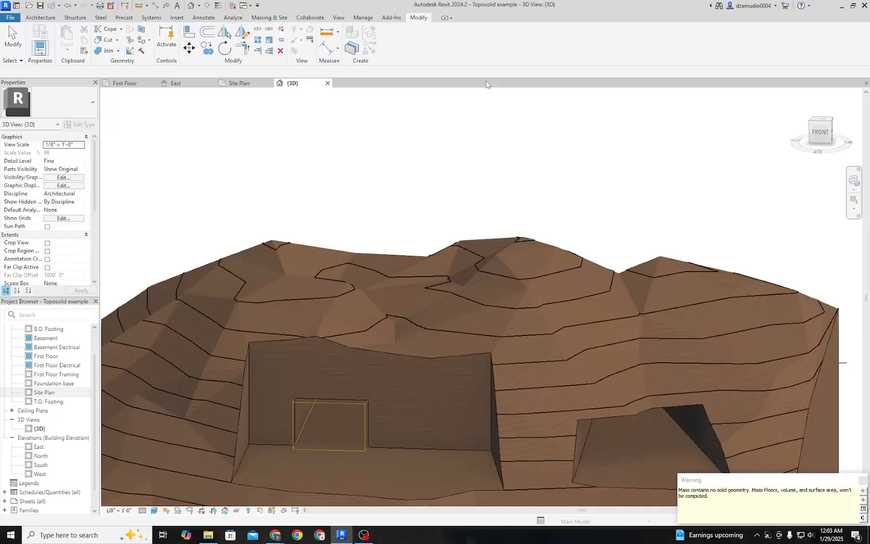
Step: Start a new in-place mass with the suggested name Mass 3
{"action": "left_click", "coordinate": [270, 17]}
{"action": "left_click", "coordinate": [91, 39]}
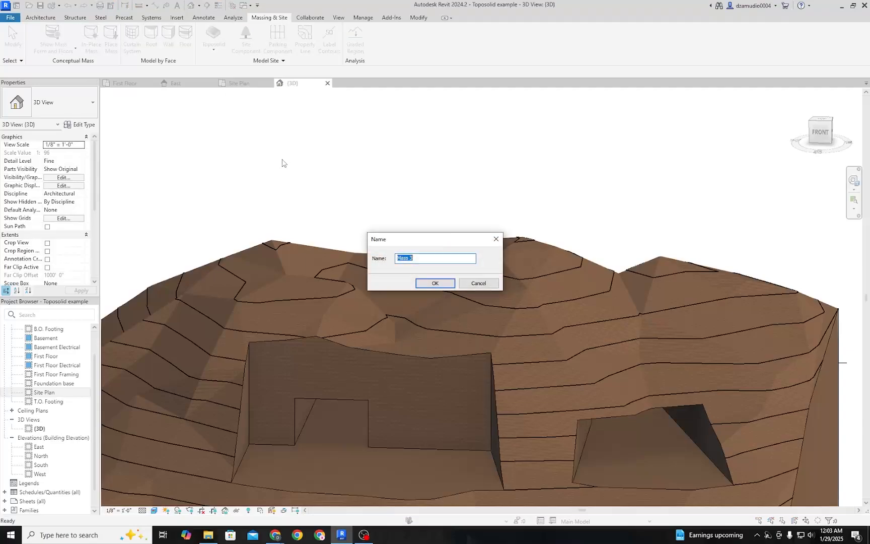
{"action": "left_click", "coordinate": [434, 283]}
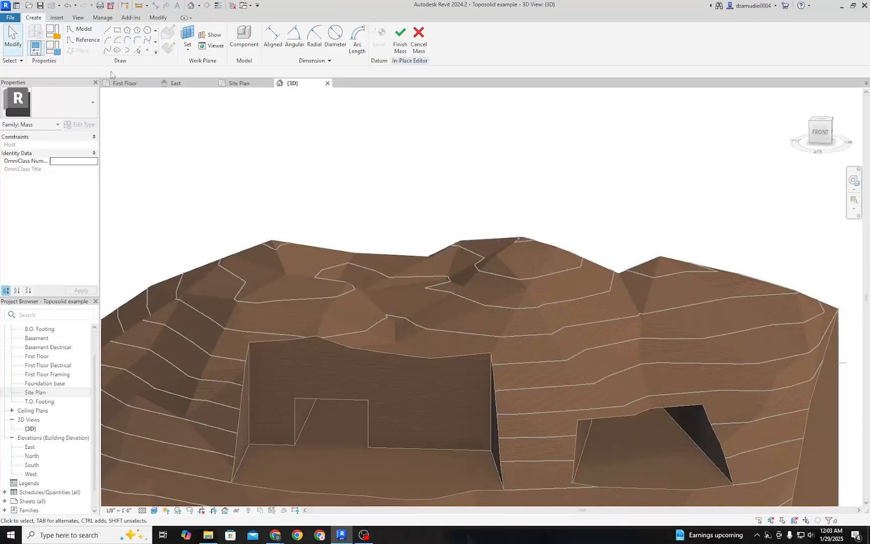
Step: Sketch a circle on the excavation's back wall beside the rectangular tunnel opening and create a void form from it
{"action": "left_click", "coordinate": [147, 33]}
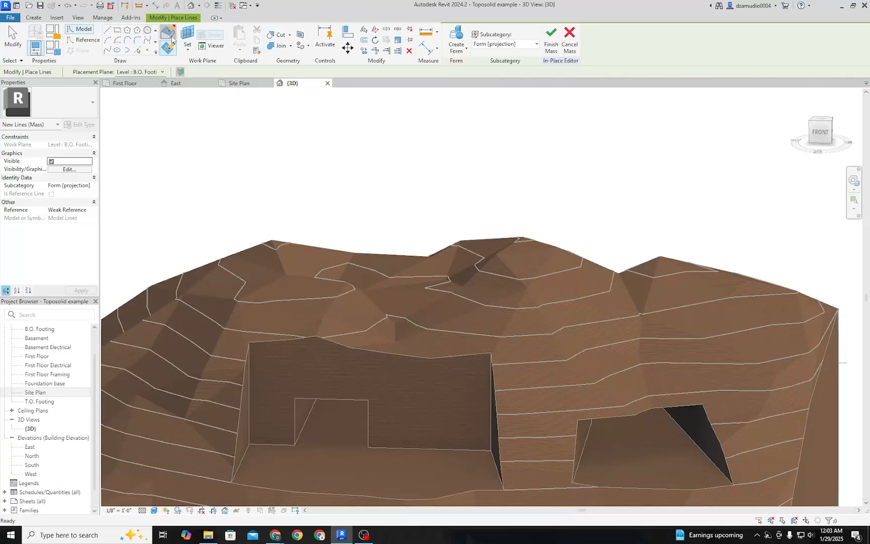
{"action": "left_click", "coordinate": [168, 31]}
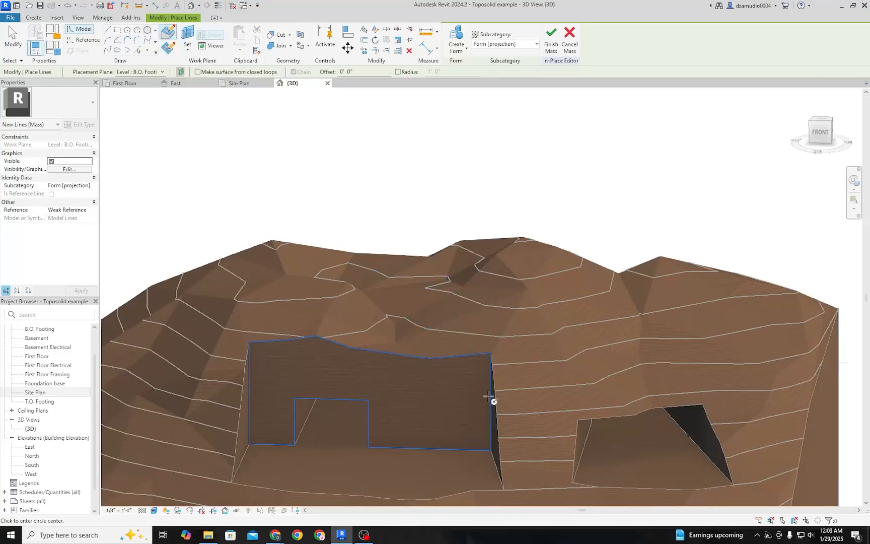
{"action": "left_click", "coordinate": [426, 420]}
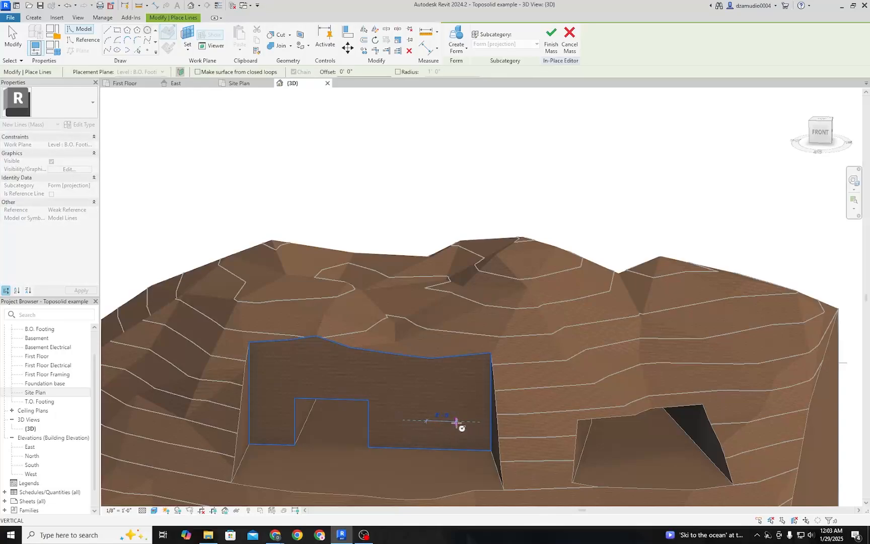
{"action": "left_click", "coordinate": [456, 422]}
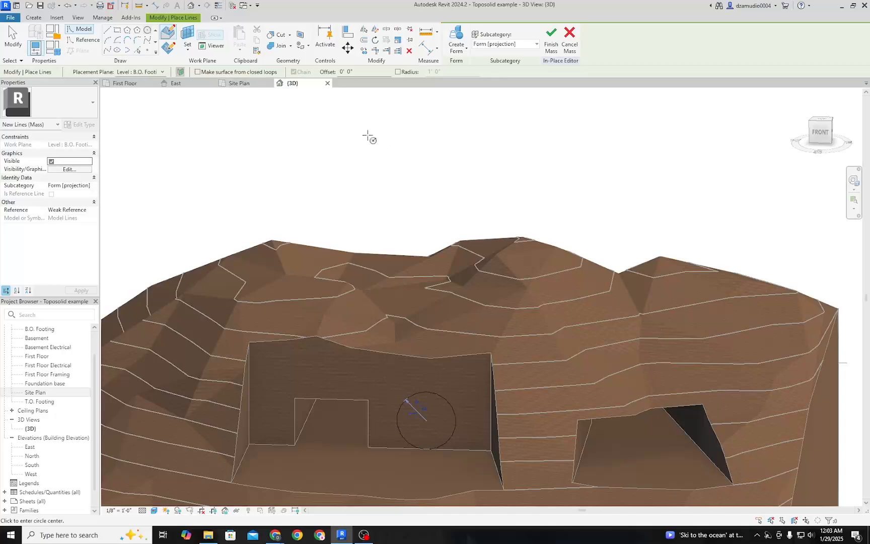
{"action": "left_click", "coordinate": [465, 50]}
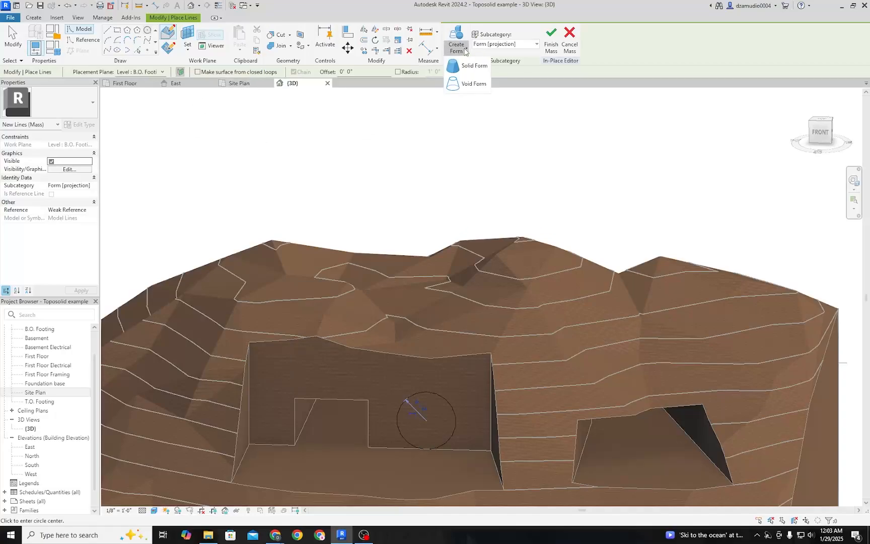
{"action": "left_click", "coordinate": [484, 88]}
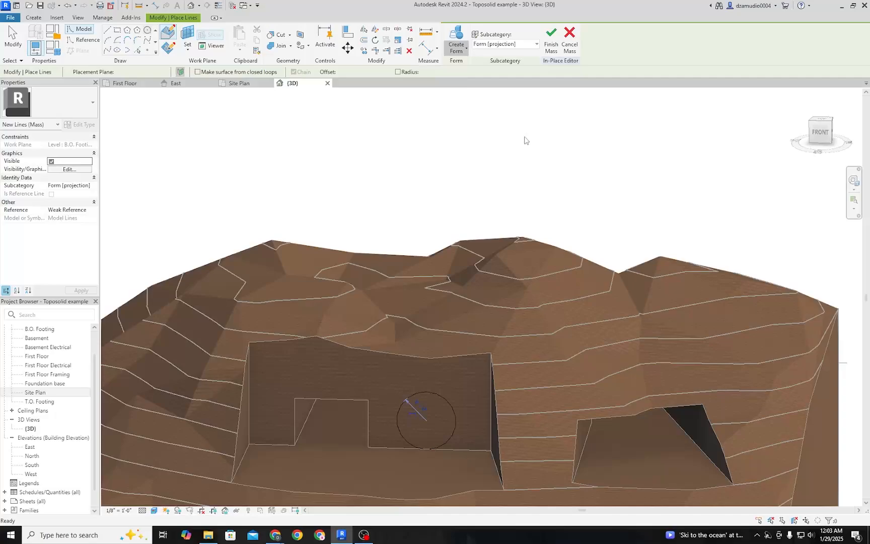
Step: Extend the circular void from the excavation wall through the hill until it exits the far side of the terrain
{"action": "middle_click_drag", "start_coordinate": [451, 412], "coordinate": [449, 386], "text": "shift"}
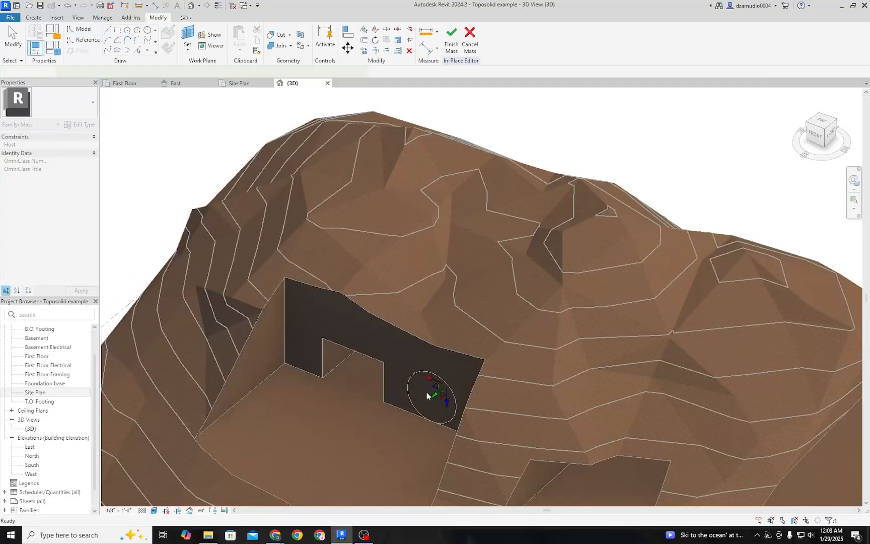
{"action": "left_click", "coordinate": [426, 392]}
{"action": "mouse_move", "coordinate": [437, 400]}
{"action": "left_mouse_down"}
{"action": "mouse_move", "coordinate": [543, 301]}
{"action": "mouse_move", "coordinate": [680, 204]}
{"action": "left_mouse_up"}
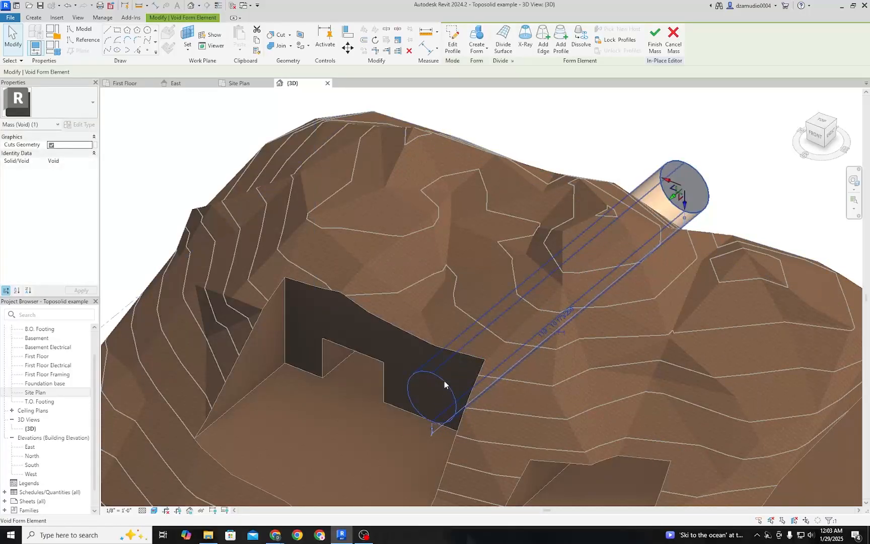
{"action": "left_click", "coordinate": [728, 146]}
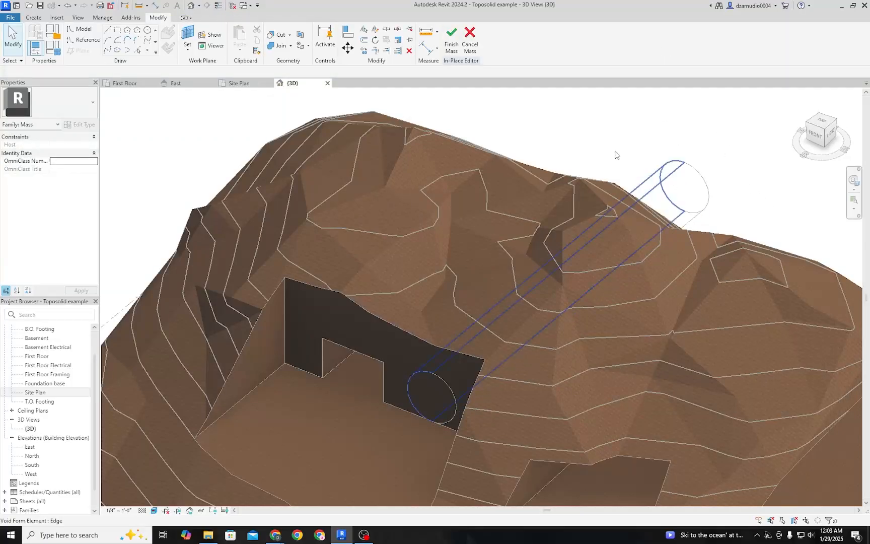
Step: Cut the toposolid with the cylindrical void form using Cut Geometry
{"action": "left_click", "coordinate": [454, 43]}
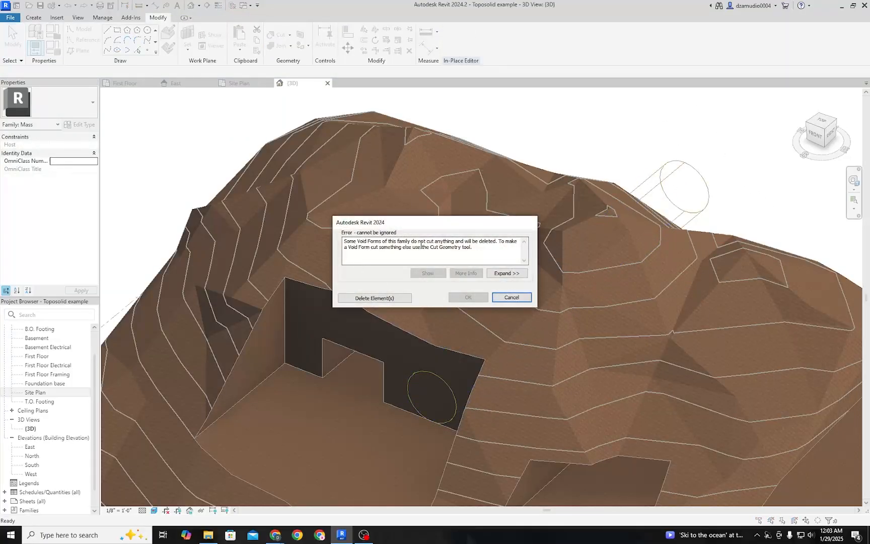
{"action": "left_click", "coordinate": [523, 296]}
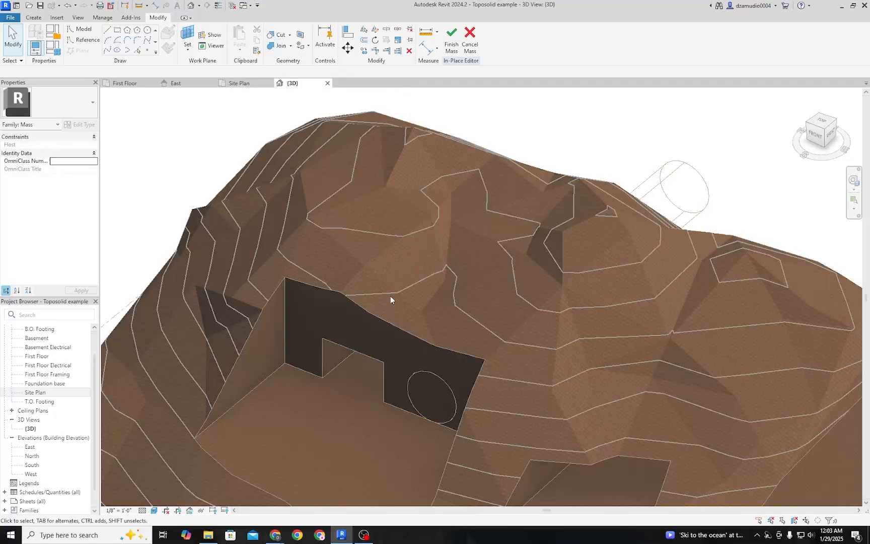
{"action": "left_click", "coordinate": [277, 35]}
{"action": "left_click", "coordinate": [491, 210]}
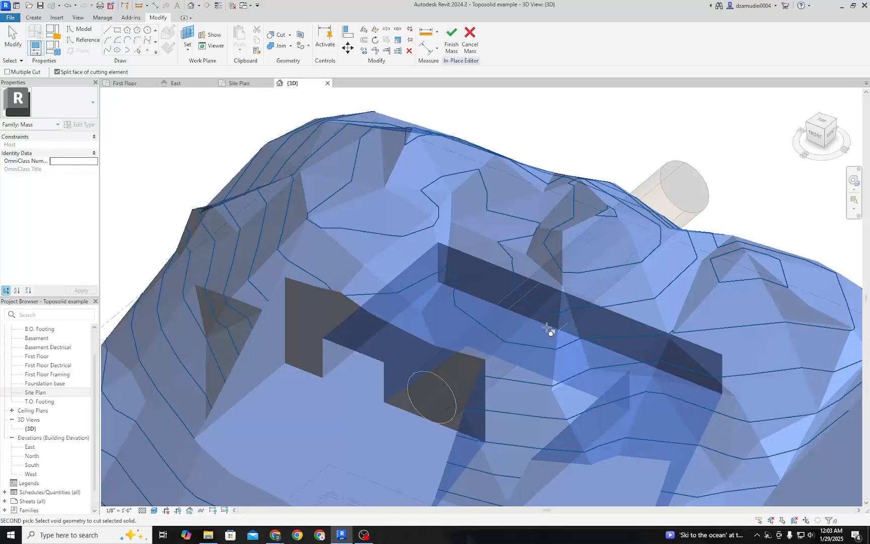
{"action": "left_click", "coordinate": [451, 395]}
Step: Examine the round tunnel and the existing excavations in the toposolid from the front, side and above
{"action": "middle_click_drag", "start_coordinate": [650, 388], "coordinate": [540, 302], "text": "shift"}
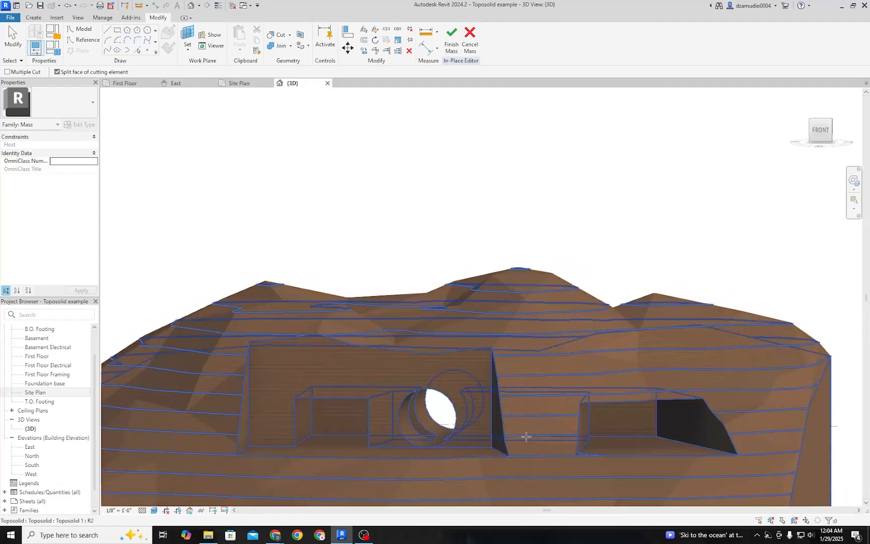
{"action": "middle_click_drag", "start_coordinate": [524, 437], "coordinate": [458, 422], "text": "shift"}
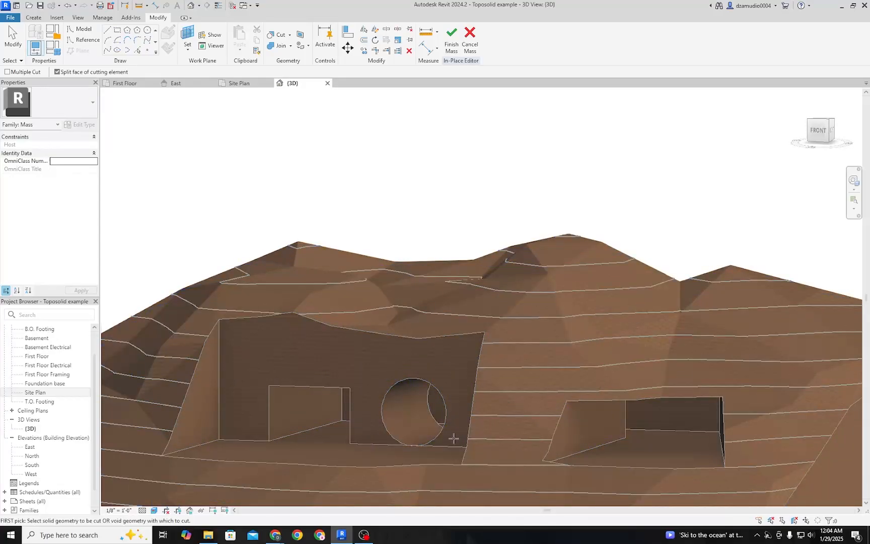
{"action": "scroll", "coordinate": [426, 436], "scroll_direction": "down", "scroll_amount": 3}
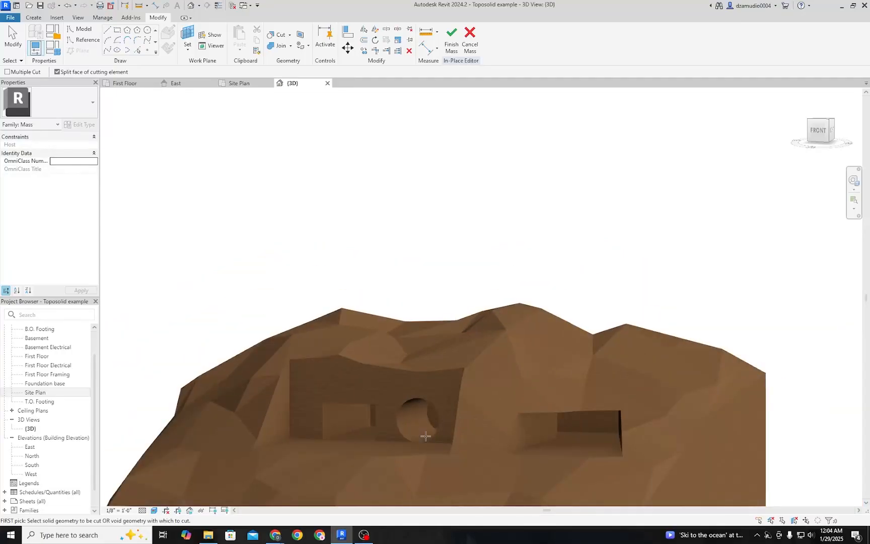
{"action": "middle_click_drag", "start_coordinate": [492, 382], "coordinate": [352, 492], "text": "shift"}
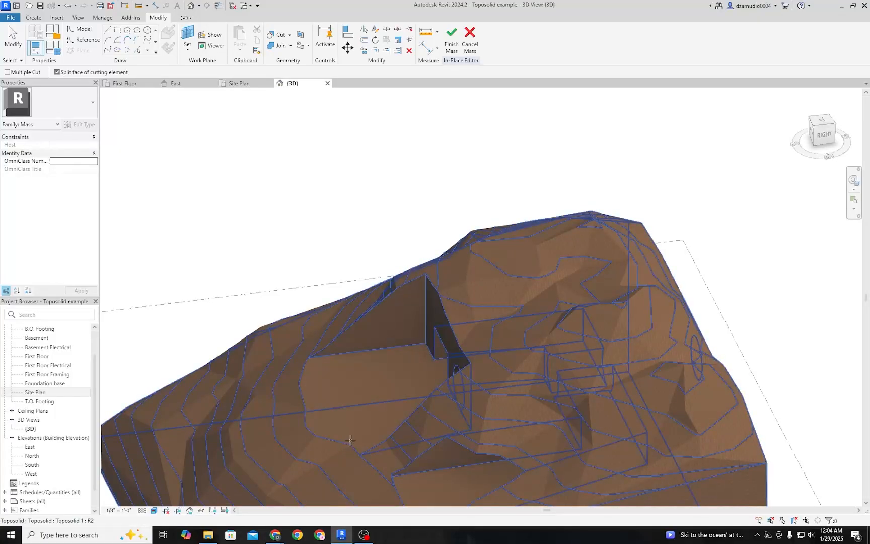
{"action": "scroll", "coordinate": [358, 408], "scroll_direction": "down", "scroll_amount": 3}
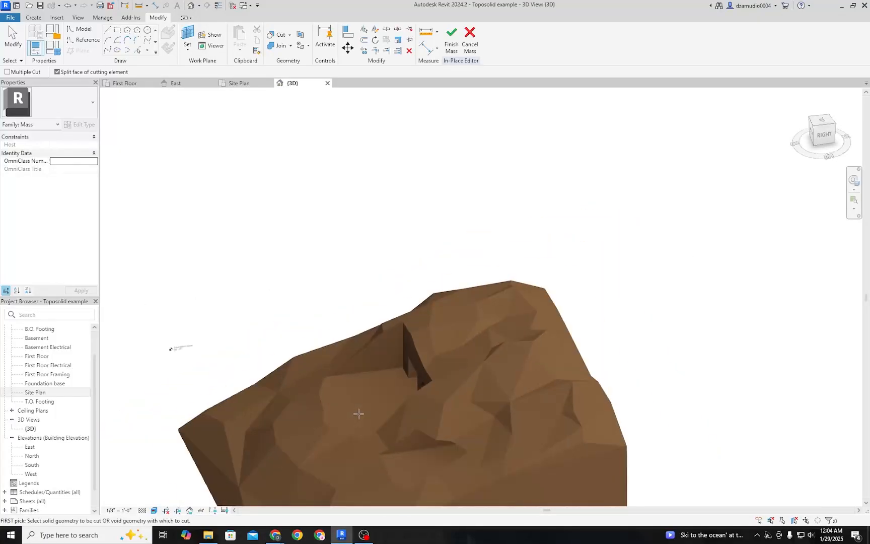
{"action": "scroll", "coordinate": [358, 414], "scroll_direction": "up", "scroll_amount": 6}
{"action": "middle_click_drag", "start_coordinate": [398, 443], "coordinate": [513, 342]}
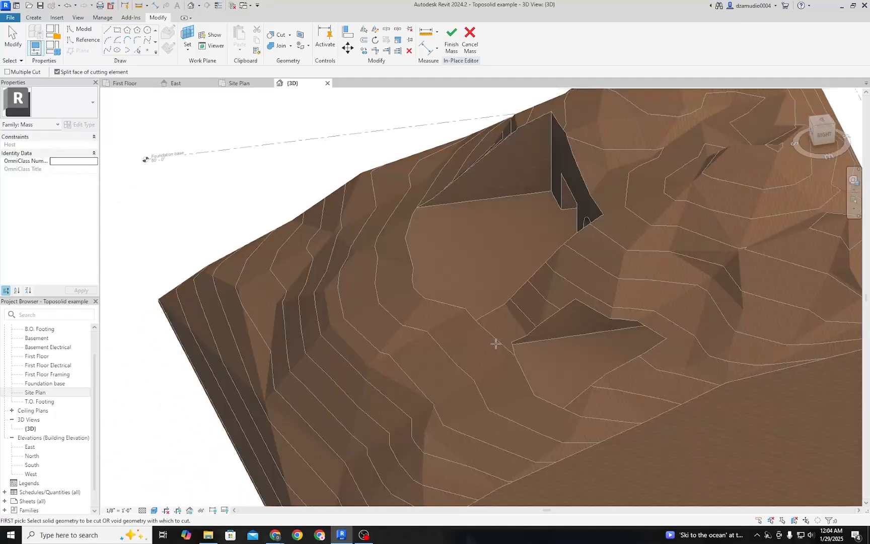
{"action": "middle_click_drag", "start_coordinate": [480, 403], "coordinate": [519, 379], "text": "shift"}
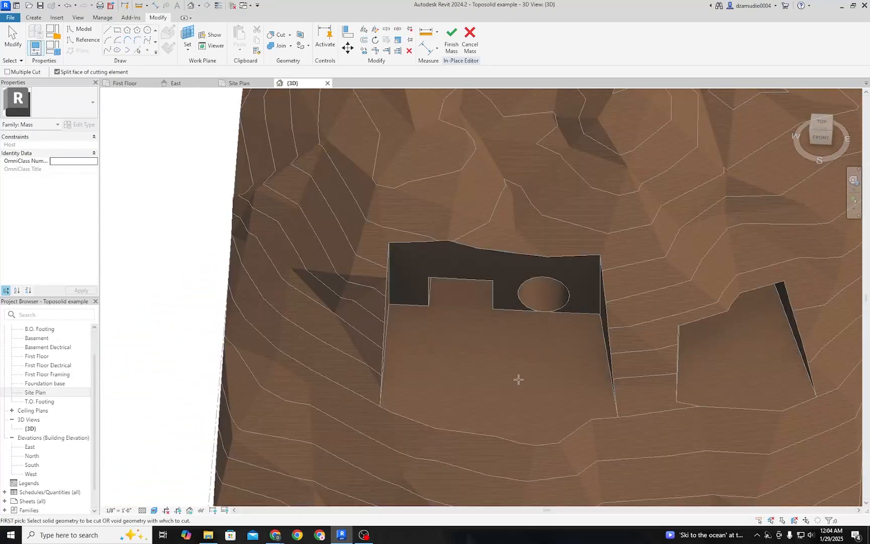
Step: Finish the current in-place mass and start another one with the suggested name
{"action": "left_click", "coordinate": [451, 38]}
{"action": "left_click", "coordinate": [862, 479]}
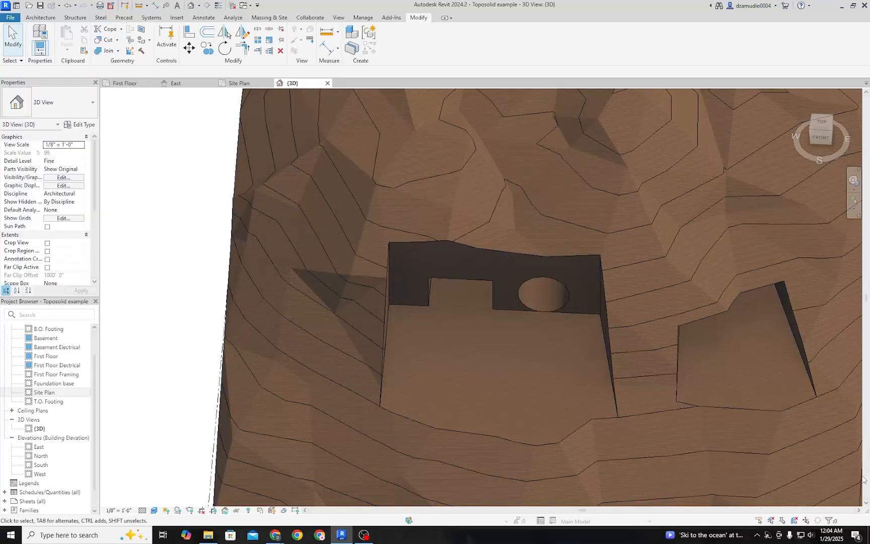
{"action": "left_click", "coordinate": [262, 18]}
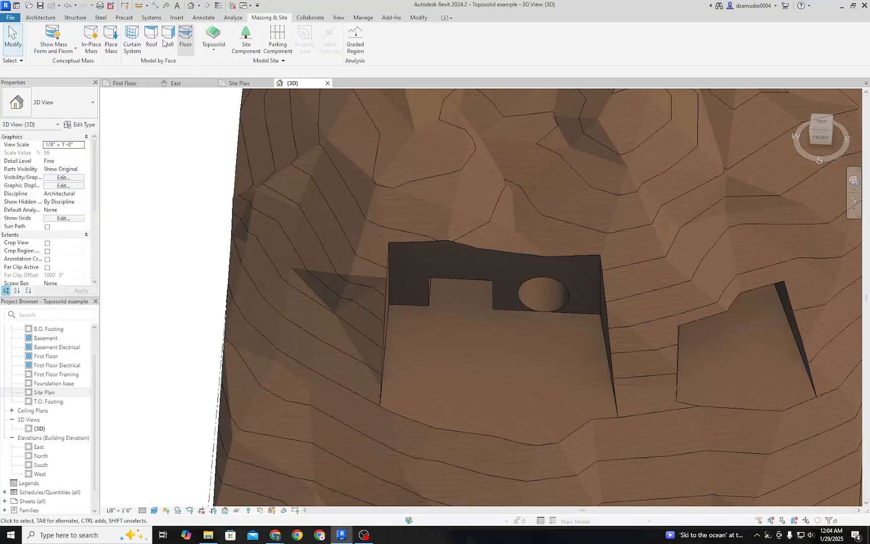
{"action": "left_click", "coordinate": [92, 34]}
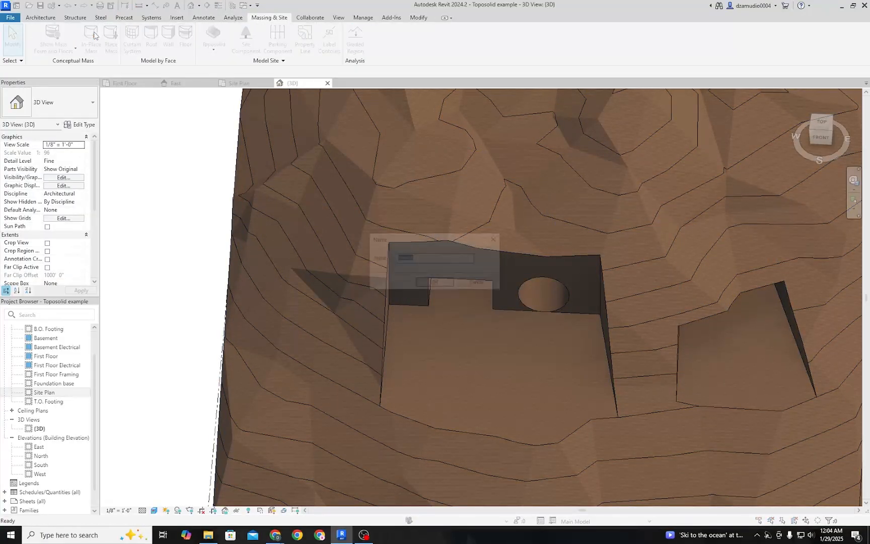
{"action": "left_click", "coordinate": [446, 283]}
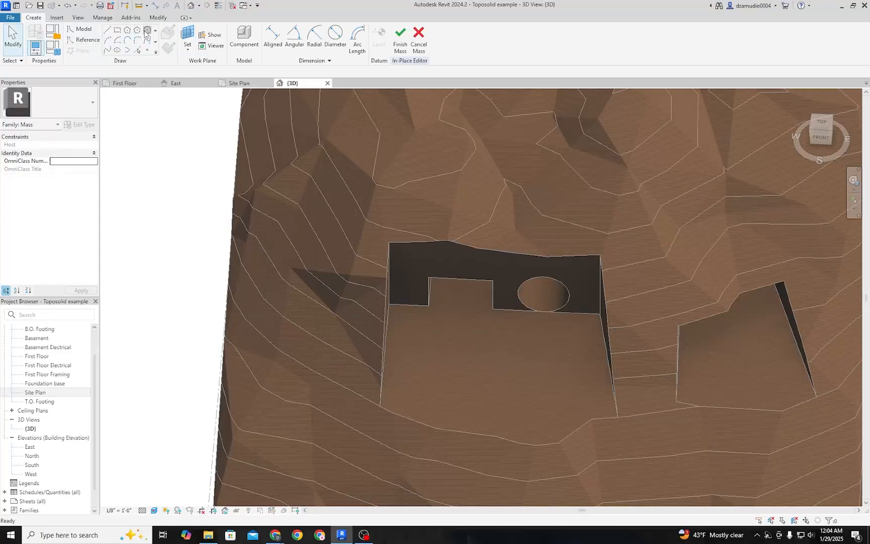
Step: Sketch a small circle on the terrain surface above the rectangular tunnel and create a void form from it
{"action": "left_click", "coordinate": [147, 30]}
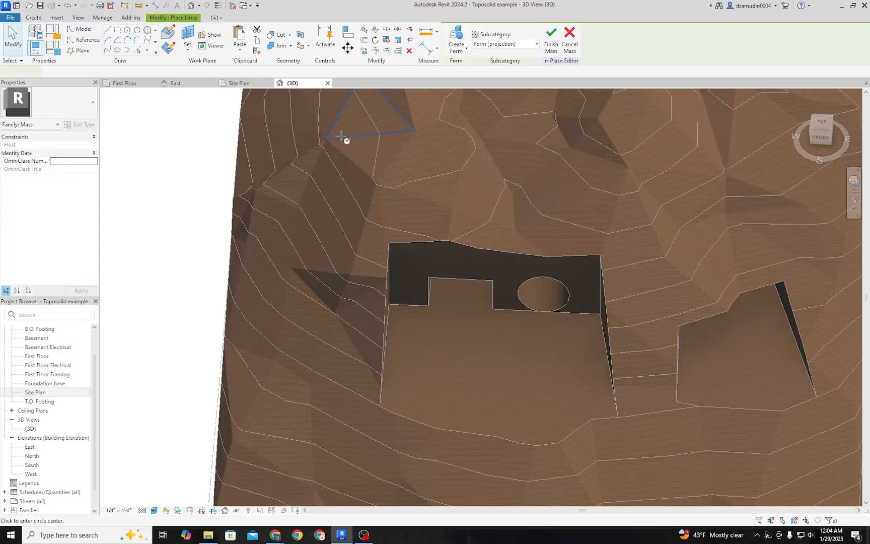
{"action": "left_click", "coordinate": [169, 33]}
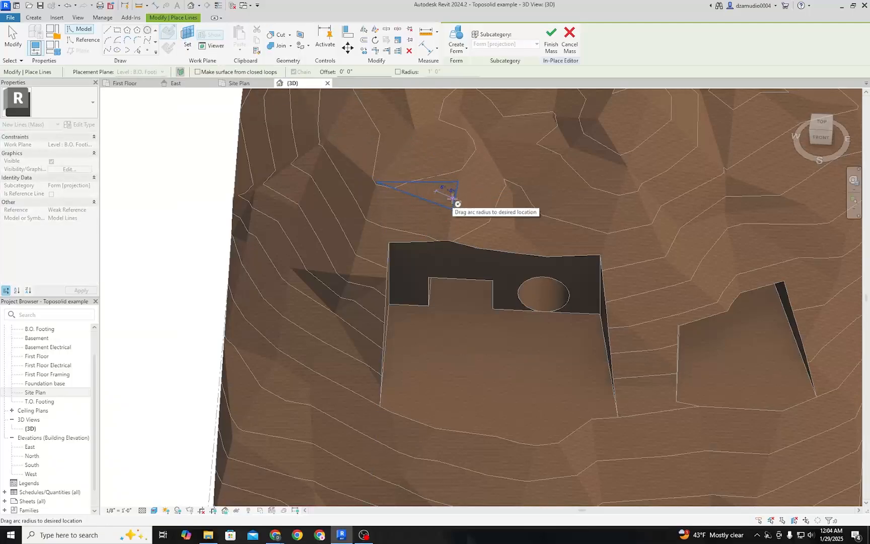
{"action": "key", "text": "Escape"}
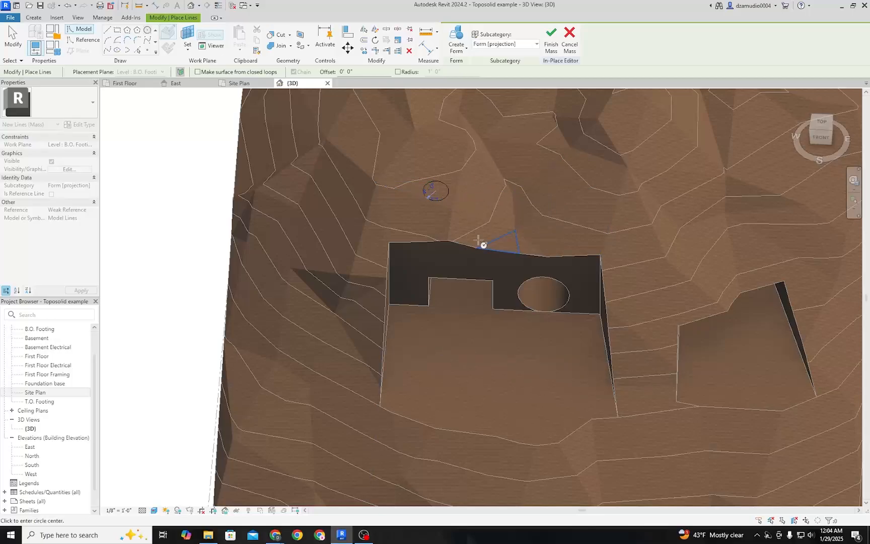
{"action": "scroll", "coordinate": [456, 228], "scroll_direction": "up", "scroll_amount": 3}
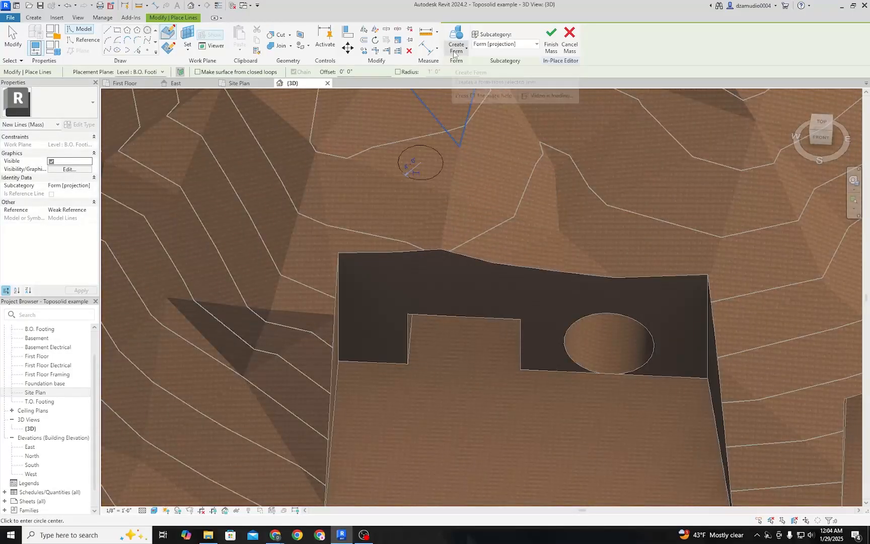
{"action": "left_click", "coordinate": [457, 49]}
{"action": "left_click", "coordinate": [469, 85]}
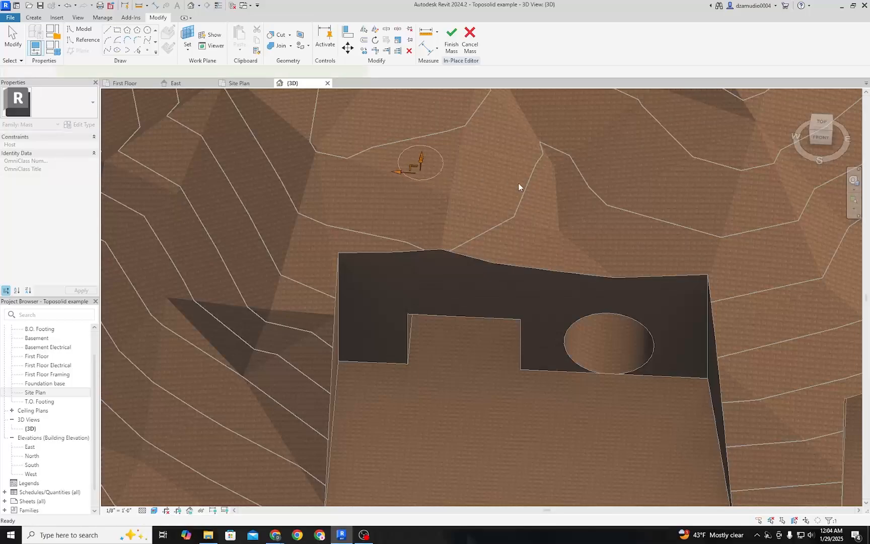
Step: Extend the small circular void vertically downward from the terrain surface to just below the rectangular tunnel's floor
{"action": "left_click", "coordinate": [432, 179]}
{"action": "mouse_move", "coordinate": [437, 180]}
{"action": "middle_mouse_down", "text": "shift"}
{"action": "mouse_move", "coordinate": [444, 207]}
{"action": "mouse_move", "coordinate": [448, 184]}
{"action": "middle_mouse_up", "text": "shift"}
{"action": "left_click_drag", "start_coordinate": [419, 160], "coordinate": [439, 297]}
{"action": "middle_click_drag", "start_coordinate": [365, 344], "coordinate": [423, 262], "text": "shift"}
{"action": "middle_click_drag", "start_coordinate": [427, 299], "coordinate": [453, 322], "text": "shift"}
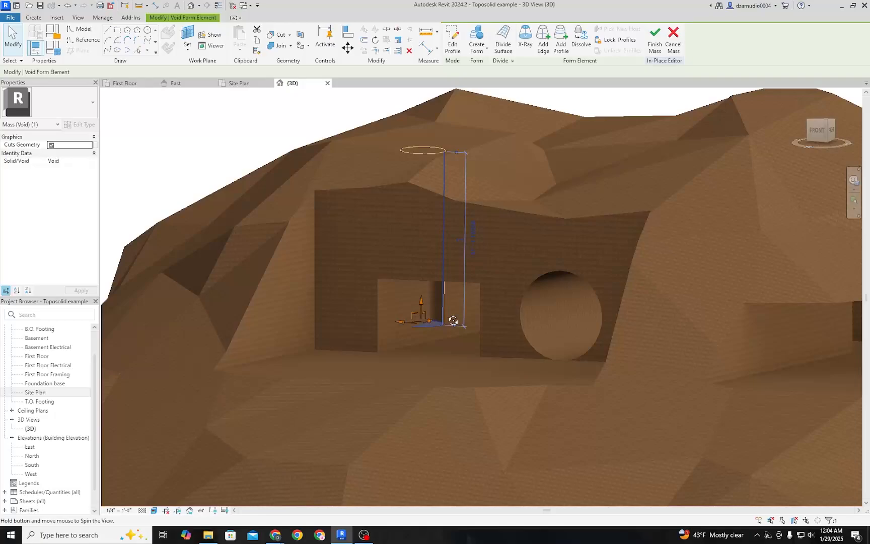
{"action": "left_click_drag", "start_coordinate": [420, 302], "coordinate": [422, 344]}
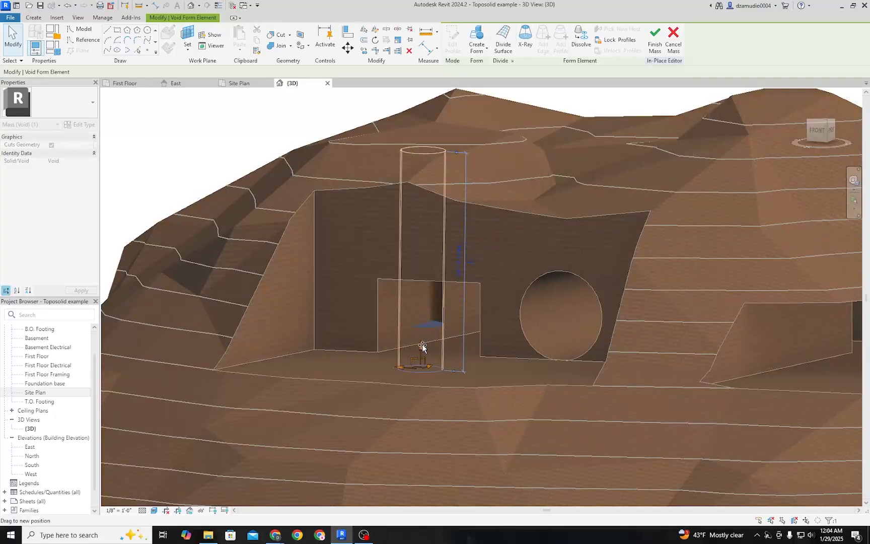
{"action": "scroll", "coordinate": [423, 353], "scroll_direction": "down", "scroll_amount": 3}
{"action": "scroll", "coordinate": [430, 380], "scroll_direction": "down", "scroll_amount": 2}
{"action": "middle_click_drag", "start_coordinate": [431, 393], "coordinate": [431, 419], "text": "shift"}
{"action": "middle_click_drag", "start_coordinate": [471, 227], "coordinate": [505, 365], "text": "shift"}
{"action": "left_click", "coordinate": [494, 200]}
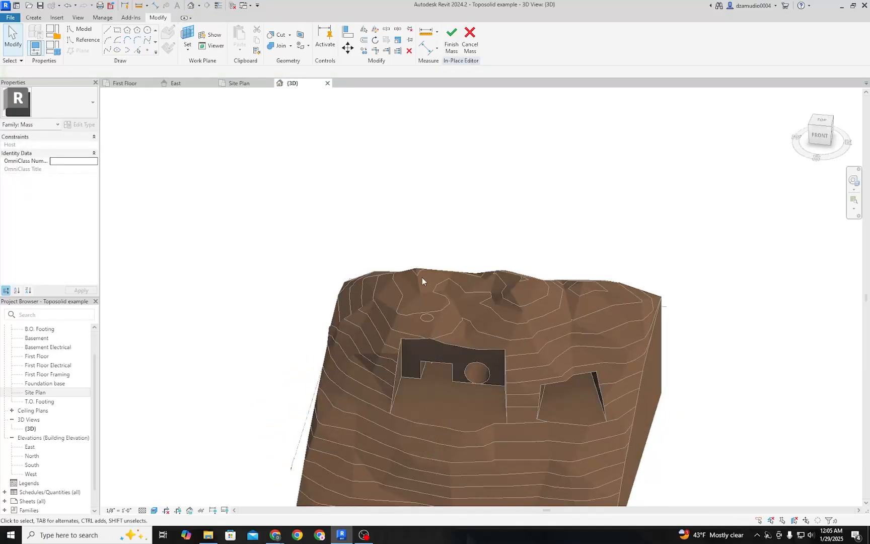
Step: Cut the toposolid with the vertical cylindrical void using Cut Geometry and inspect the shaft opening into the tunnel
{"action": "left_click", "coordinate": [275, 35]}
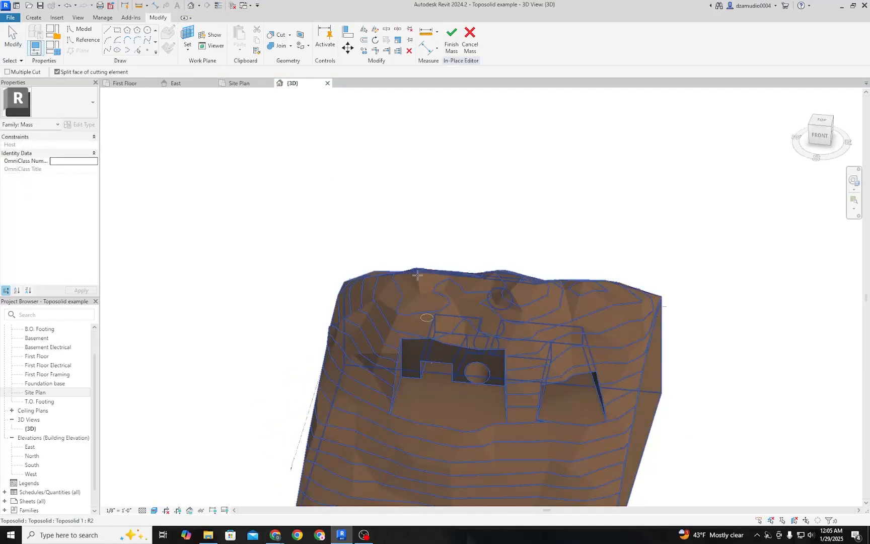
{"action": "left_click", "coordinate": [505, 322]}
{"action": "left_click", "coordinate": [429, 325]}
{"action": "middle_click_drag", "start_coordinate": [468, 212], "coordinate": [431, 70], "text": "shift"}
{"action": "scroll", "coordinate": [436, 348], "scroll_direction": "up", "scroll_amount": 6}
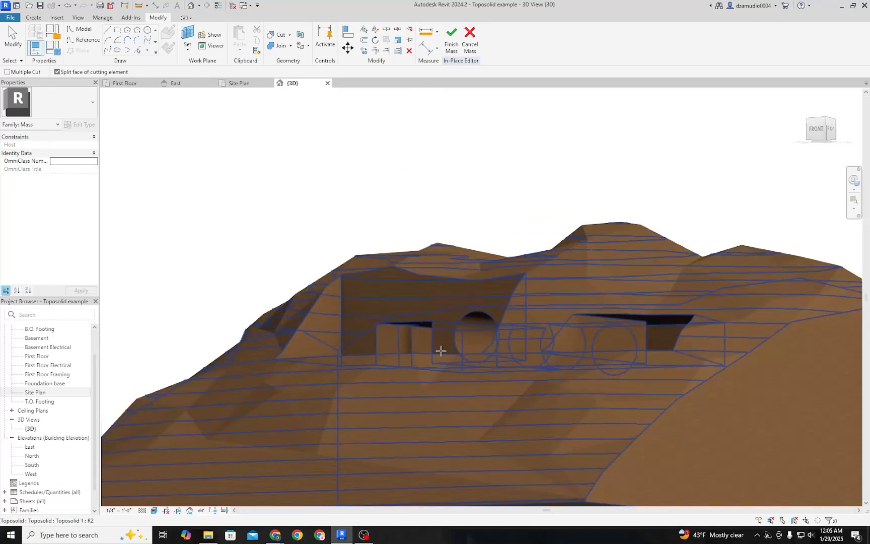
{"action": "middle_click_drag", "start_coordinate": [436, 348], "coordinate": [506, 347], "text": "shift"}
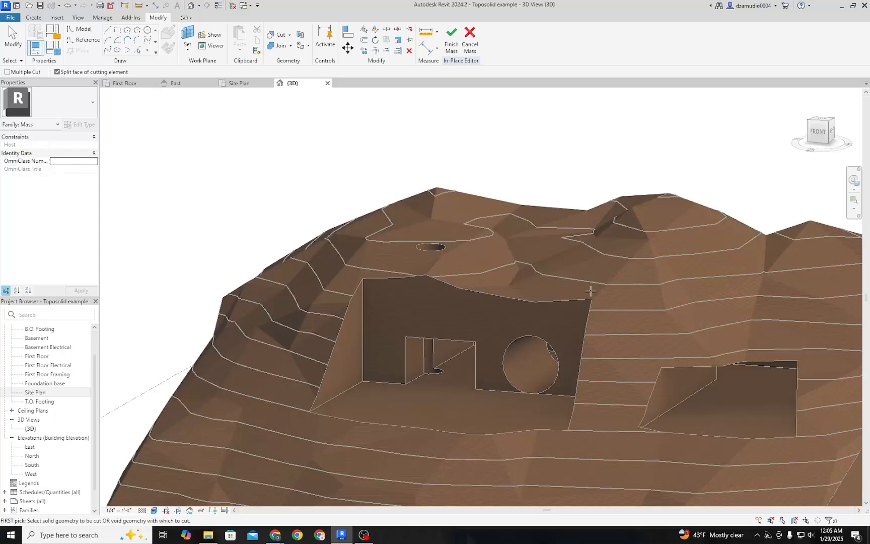
{"action": "scroll", "coordinate": [591, 291], "scroll_direction": "down", "scroll_amount": 5}
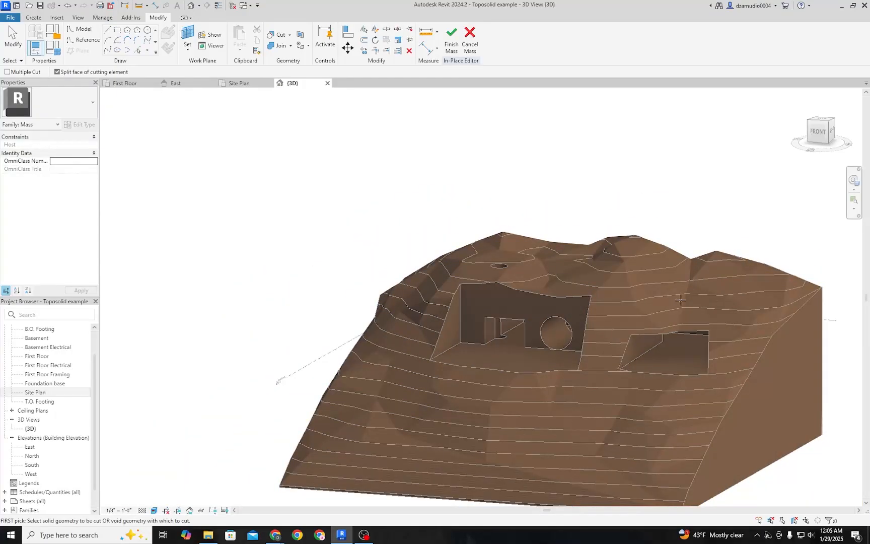
Step: Finish the in-place mass containing the vertical shaft void and dismiss the resulting warning
{"action": "middle_click_drag", "start_coordinate": [660, 179], "coordinate": [665, 138], "text": "shift"}
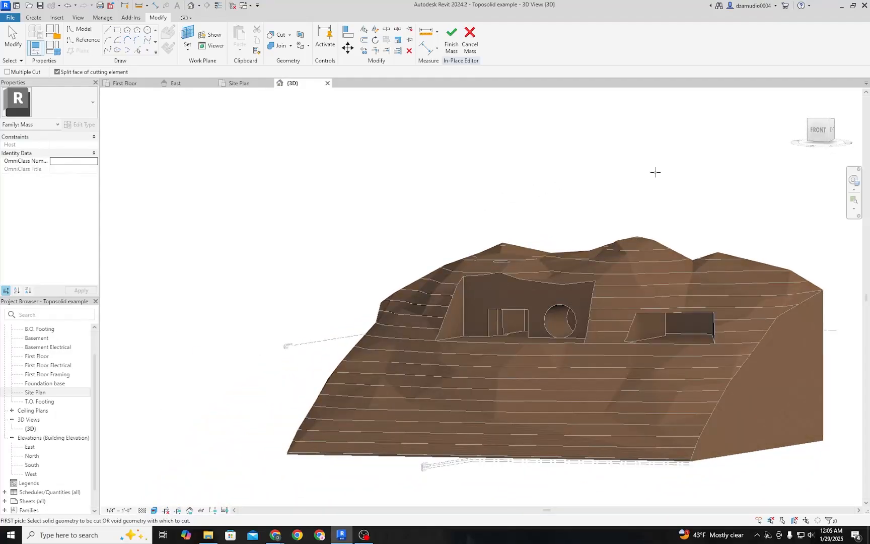
{"action": "left_click", "coordinate": [451, 39]}
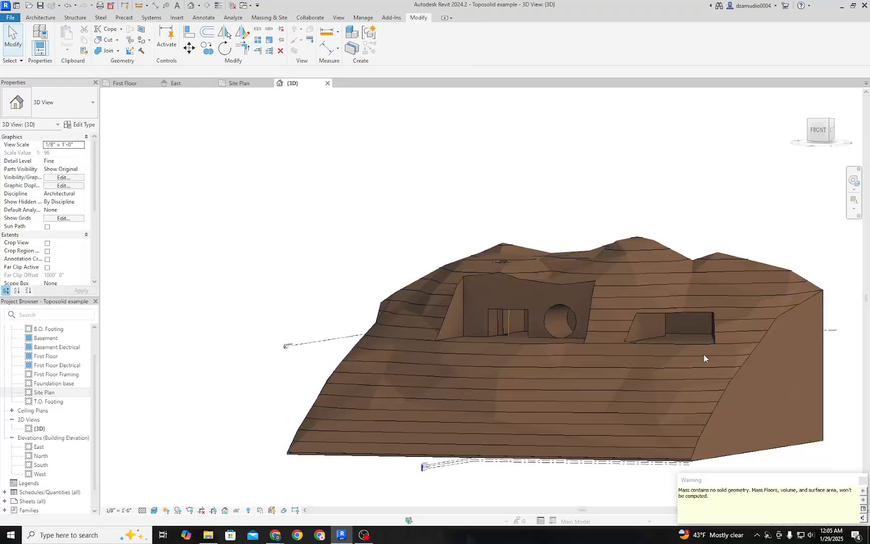
{"action": "left_click", "coordinate": [863, 481]}
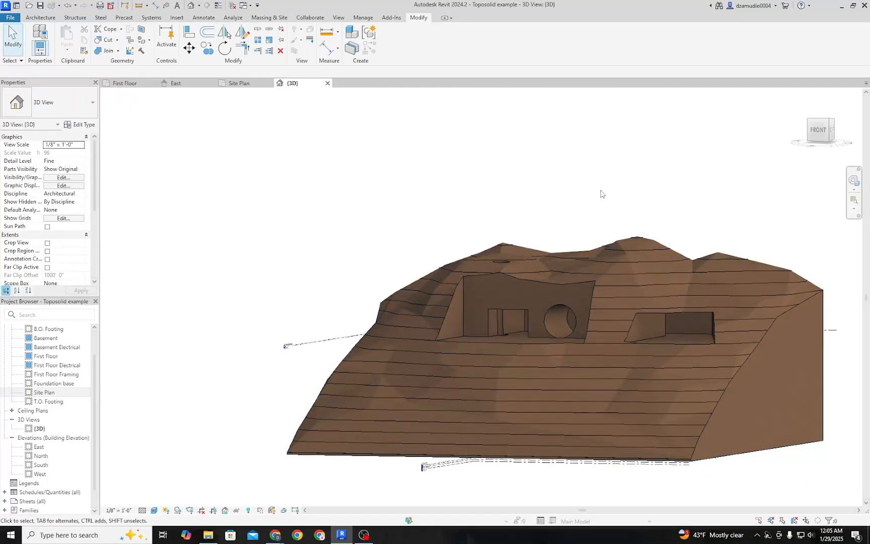
{"action": "middle_click_drag", "start_coordinate": [606, 186], "coordinate": [505, 260], "text": "shift"}
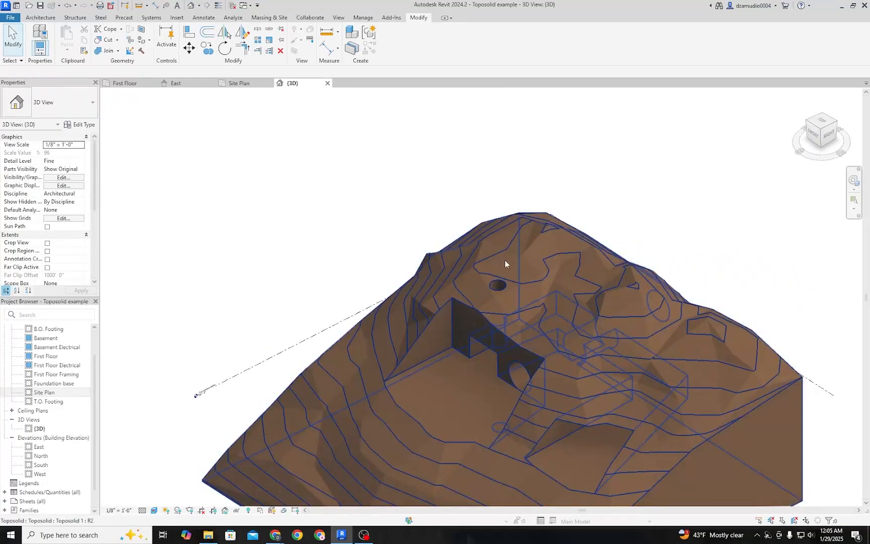
Step: Place a Largetooth Aspen - 25' tree as a site component on the slope beside the large excavation
{"action": "left_click", "coordinate": [270, 18]}
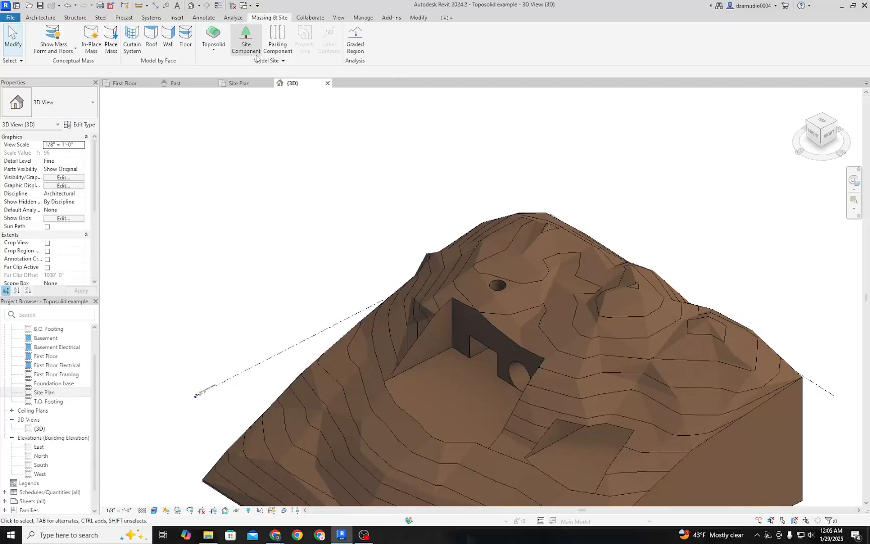
{"action": "left_click", "coordinate": [246, 40]}
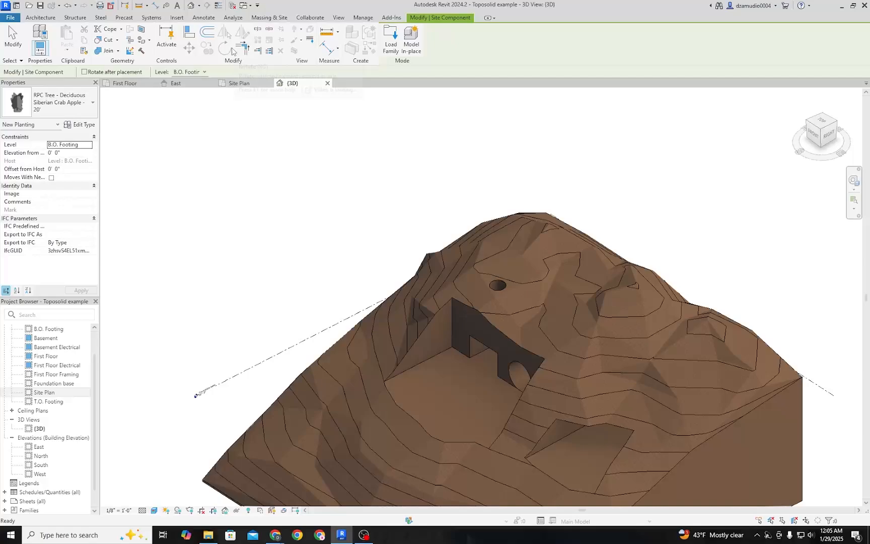
{"action": "left_click", "coordinate": [67, 110]}
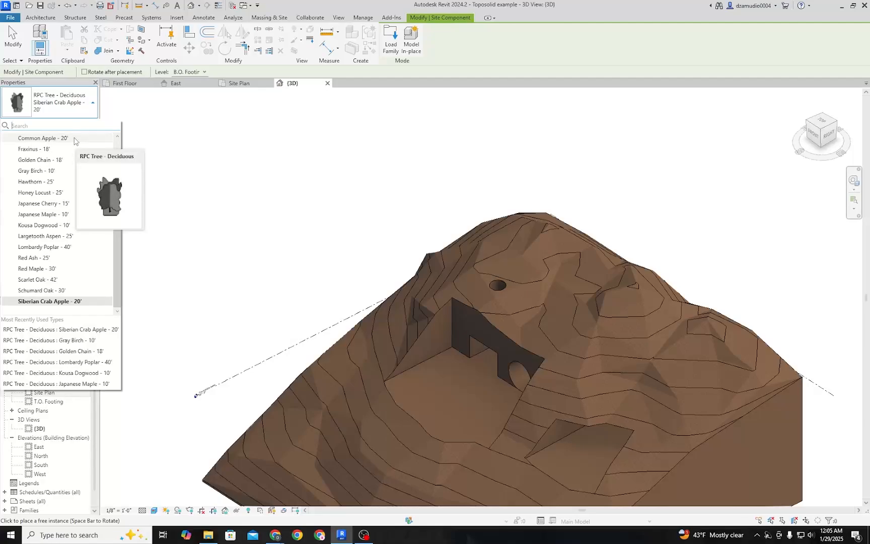
{"action": "left_click", "coordinate": [70, 240]}
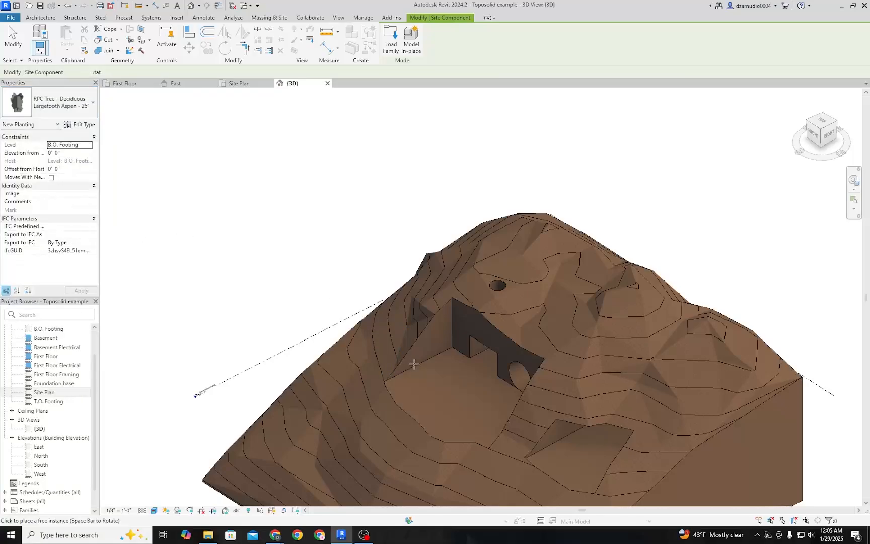
{"action": "left_click", "coordinate": [376, 342]}
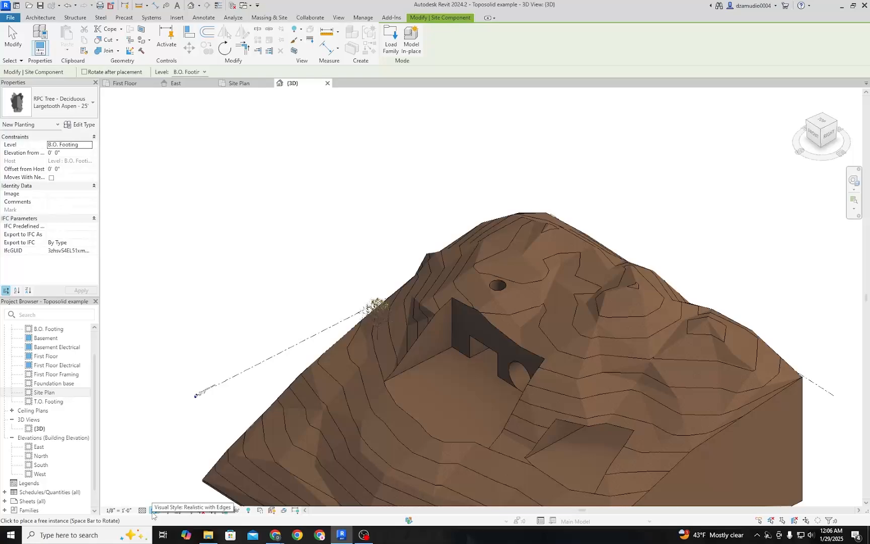
Step: Inspect the placed tree up close and set the 3D view's visual style to Consistent Colors
{"action": "scroll", "coordinate": [386, 349], "scroll_direction": "up", "scroll_amount": 5}
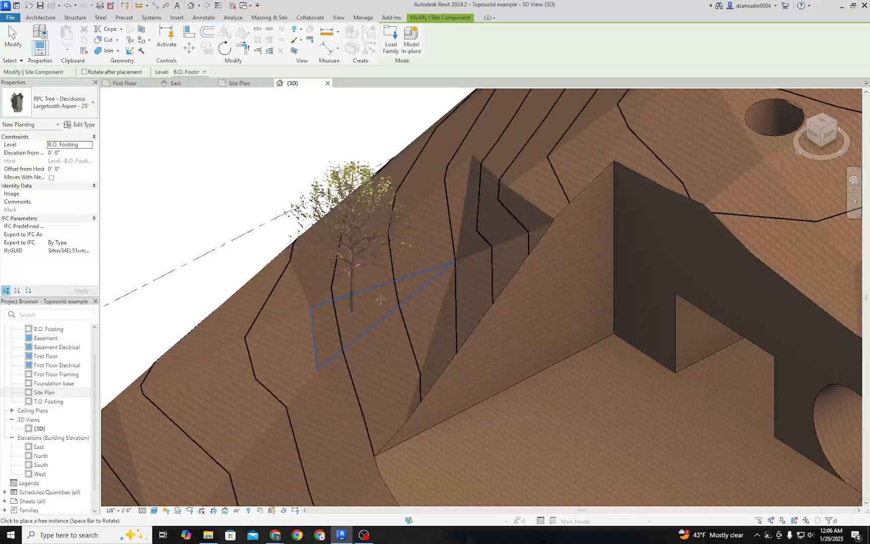
{"action": "scroll", "coordinate": [361, 250], "scroll_direction": "down", "scroll_amount": 10}
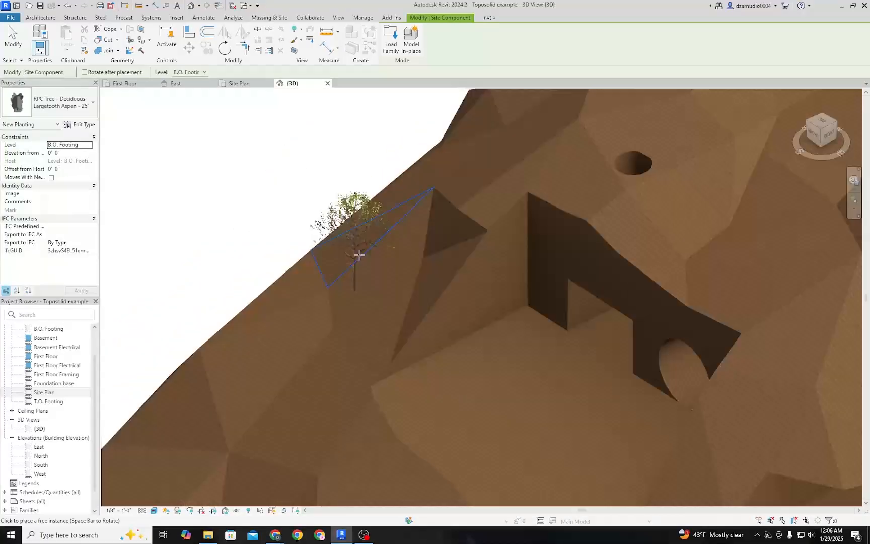
{"action": "scroll", "coordinate": [356, 265], "scroll_direction": "down", "scroll_amount": 3}
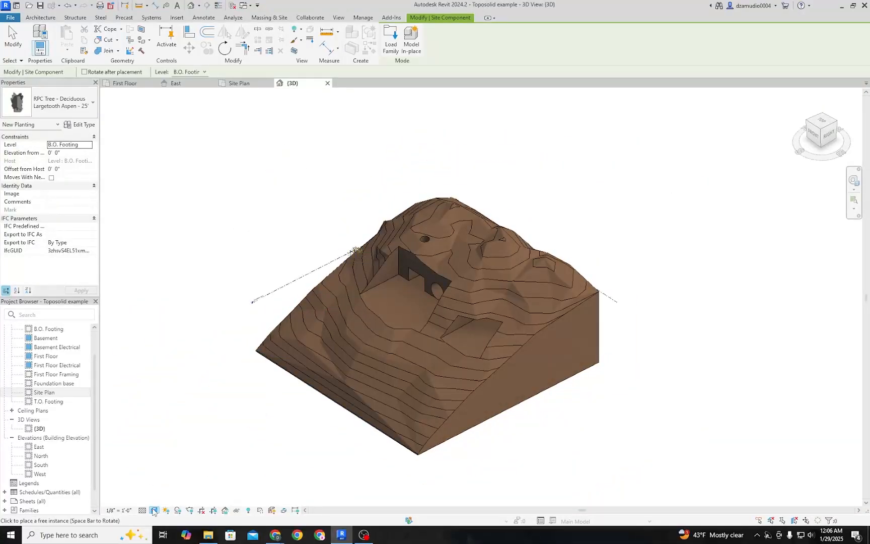
{"action": "left_click", "coordinate": [153, 511]}
{"action": "left_click", "coordinate": [175, 483]}
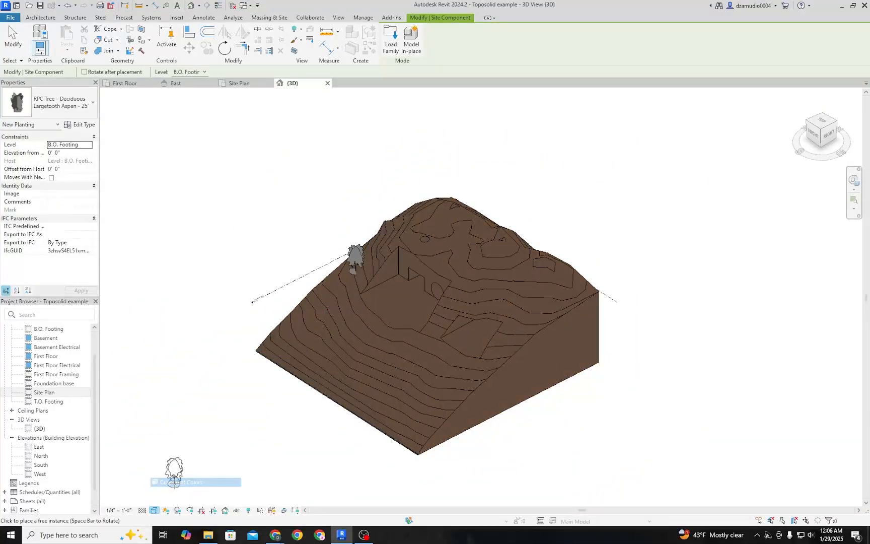
Step: Place ten more Largetooth Aspen - 25' trees scattered over the front slope, the summit and the hillside beside the excavations
{"action": "scroll", "coordinate": [352, 294], "scroll_direction": "up", "scroll_amount": 1}
{"action": "left_click", "coordinate": [333, 302]}
{"action": "left_click", "coordinate": [373, 375]}
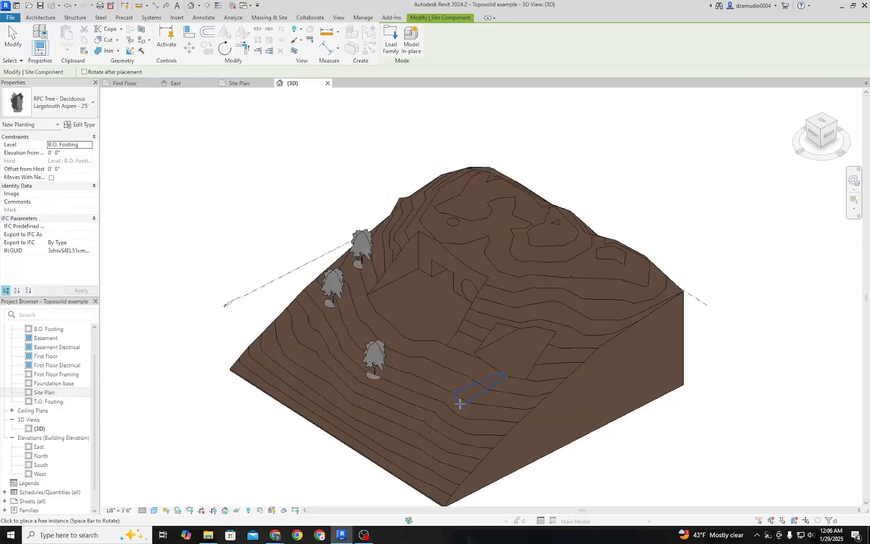
{"action": "left_click", "coordinate": [459, 405]}
{"action": "left_click", "coordinate": [329, 386]}
{"action": "left_click", "coordinate": [541, 316]}
{"action": "left_click", "coordinate": [526, 274]}
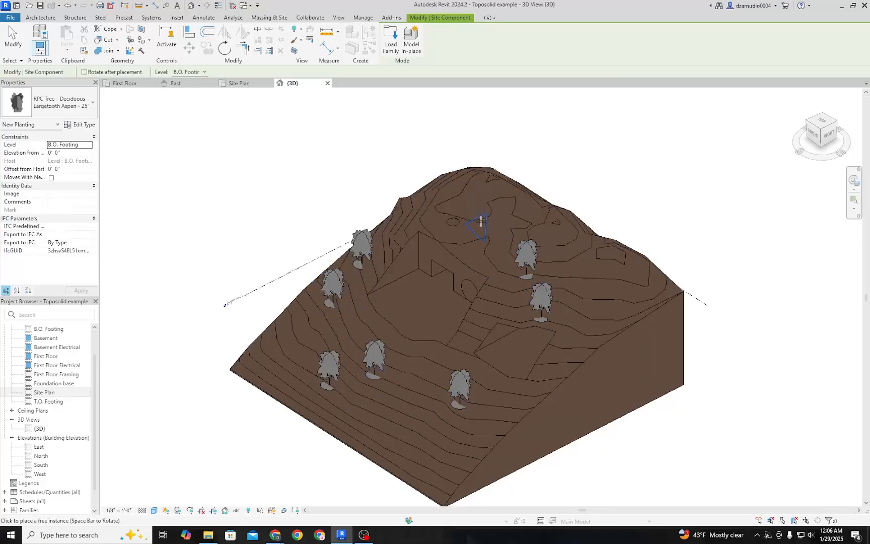
{"action": "left_click", "coordinate": [481, 221]}
{"action": "left_click", "coordinate": [448, 188]}
{"action": "left_click", "coordinate": [552, 223]}
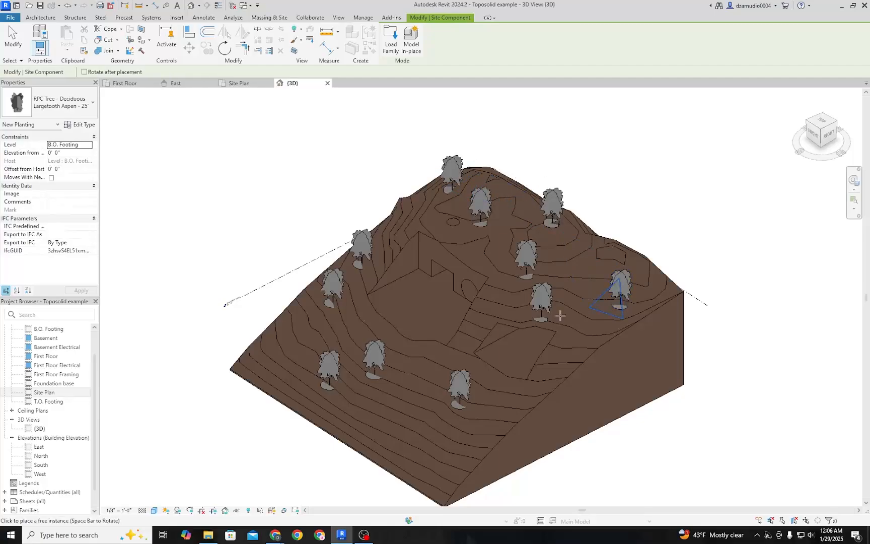
{"action": "left_click", "coordinate": [621, 306]}
Step: Switch the tree type to Siberian Crab Apple - 20' and scatter ten of them over the toposolid around the excavations
{"action": "left_click", "coordinate": [56, 113]}
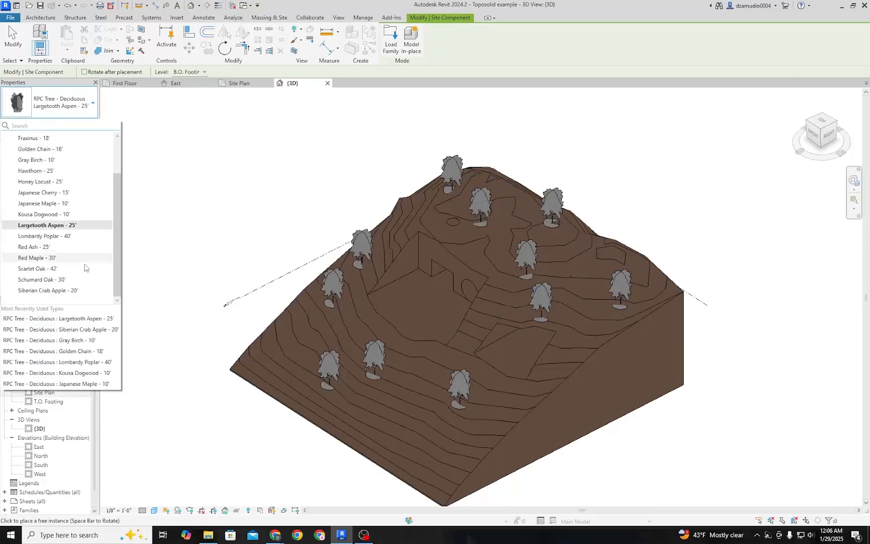
{"action": "left_click", "coordinate": [71, 290]}
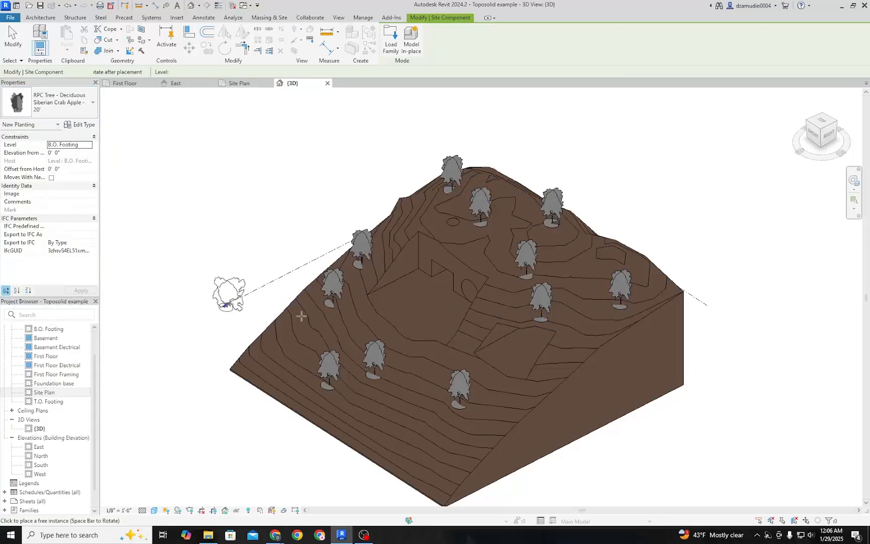
{"action": "left_click", "coordinate": [352, 336]}
{"action": "left_click", "coordinate": [273, 333]}
{"action": "left_click", "coordinate": [300, 373]}
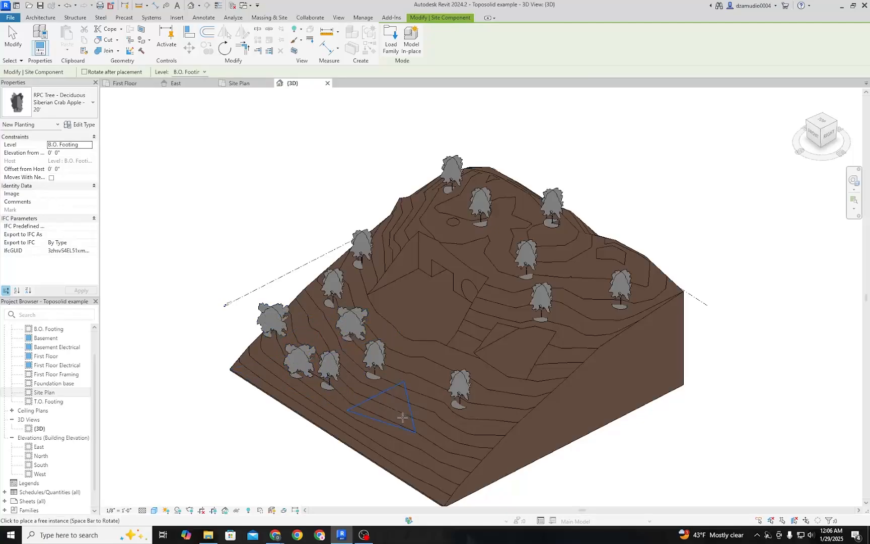
{"action": "left_click", "coordinate": [404, 418]}
{"action": "left_click", "coordinate": [423, 371]}
{"action": "left_click", "coordinate": [498, 315]}
{"action": "left_click", "coordinate": [479, 247]}
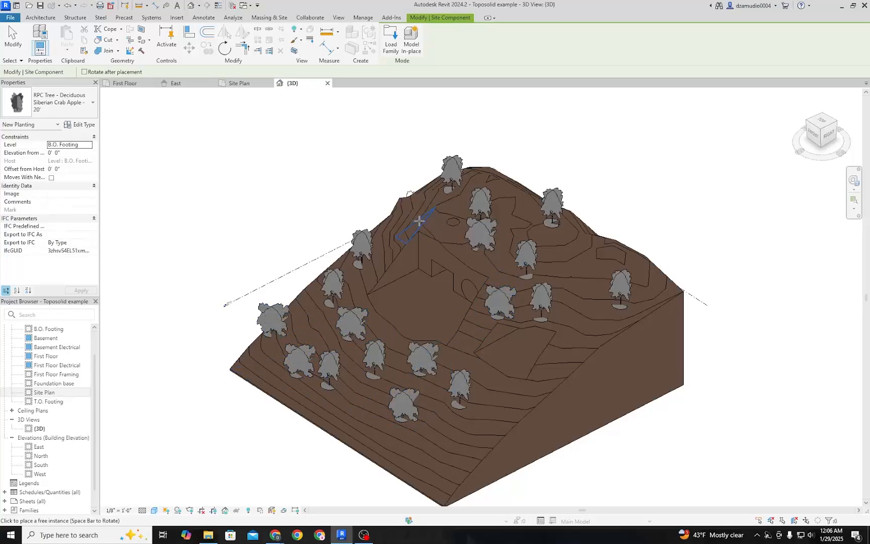
{"action": "left_click", "coordinate": [420, 220]}
{"action": "left_click", "coordinate": [575, 358]}
{"action": "left_click", "coordinate": [516, 406]}
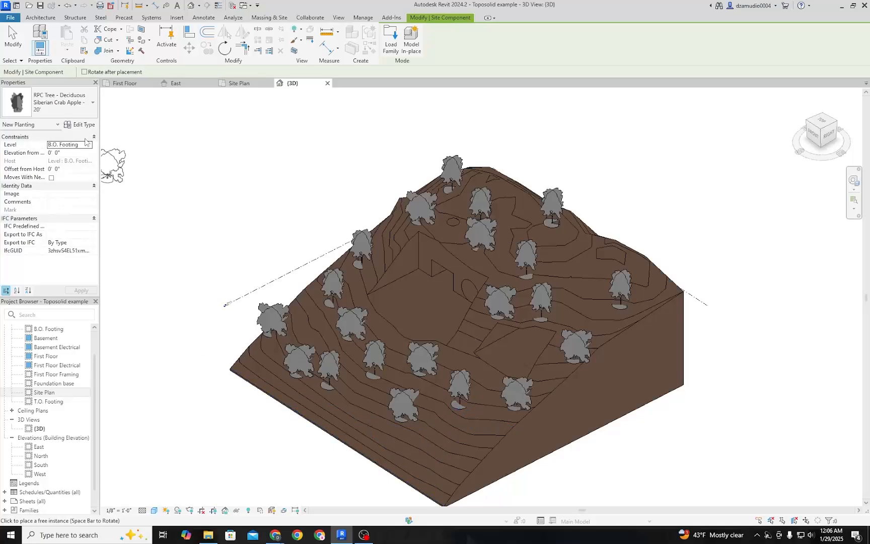
Step: Switch the tree type to Gray Birch - 10' and scatter these small trees between the existing ones across the toposolid
{"action": "left_click", "coordinate": [93, 102]}
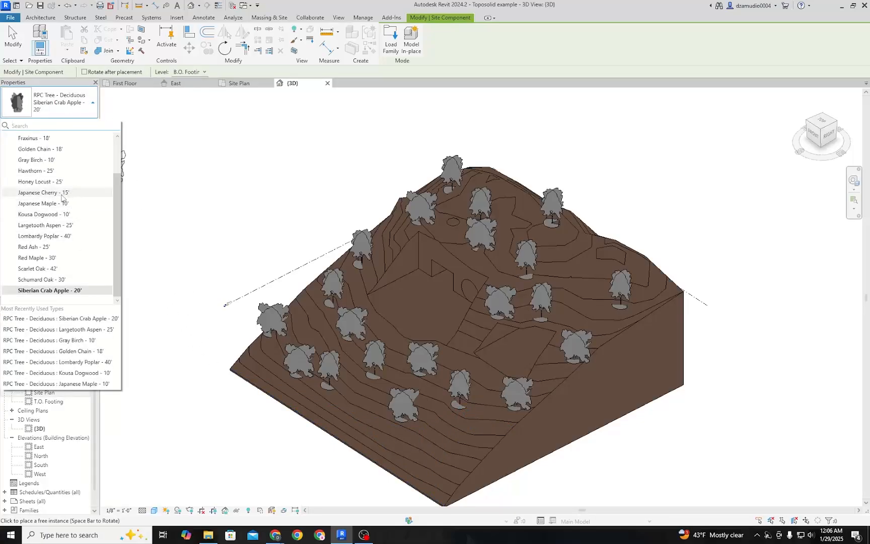
{"action": "left_click", "coordinate": [56, 161]}
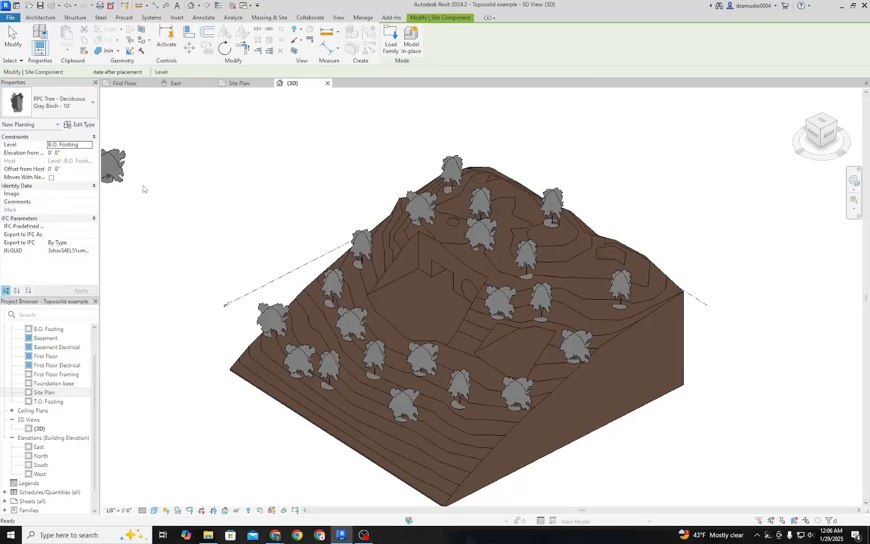
{"action": "left_click", "coordinate": [449, 230]}
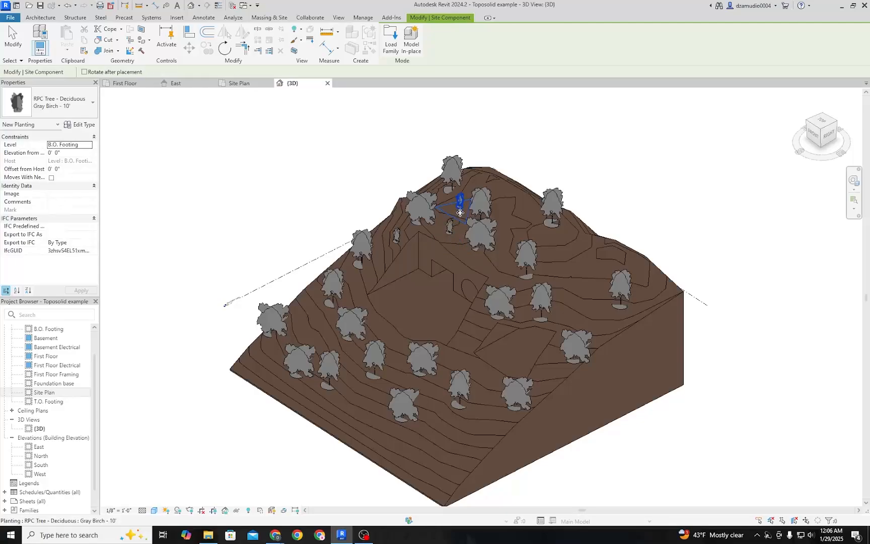
{"action": "left_click", "coordinate": [458, 198]}
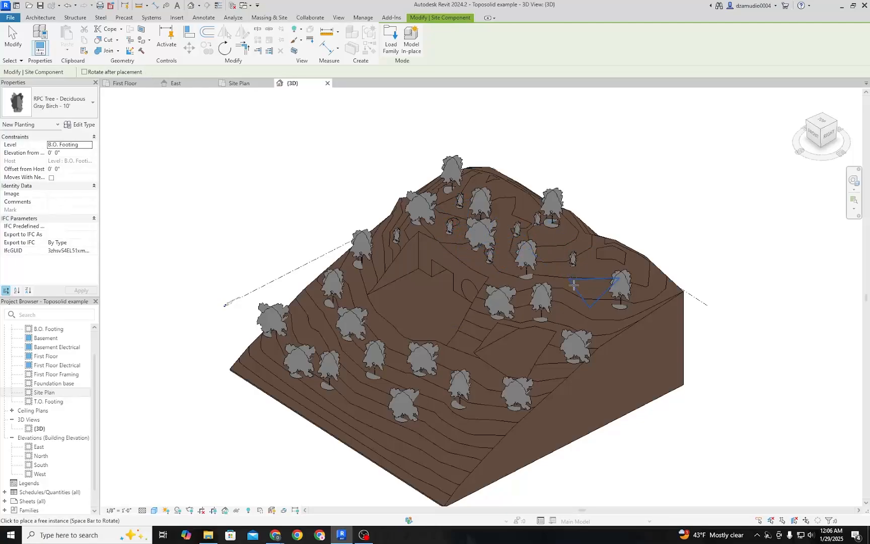
{"action": "left_click", "coordinate": [471, 341]}
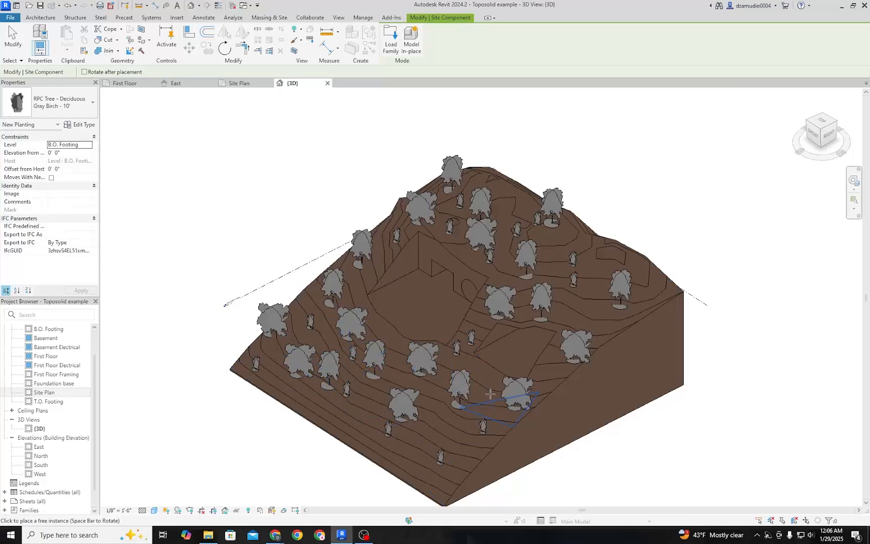
Step: Add three more Siberian Crab Apple - 20' trees to the slope in front of and beside the large excavation
{"action": "left_click", "coordinate": [61, 103]}
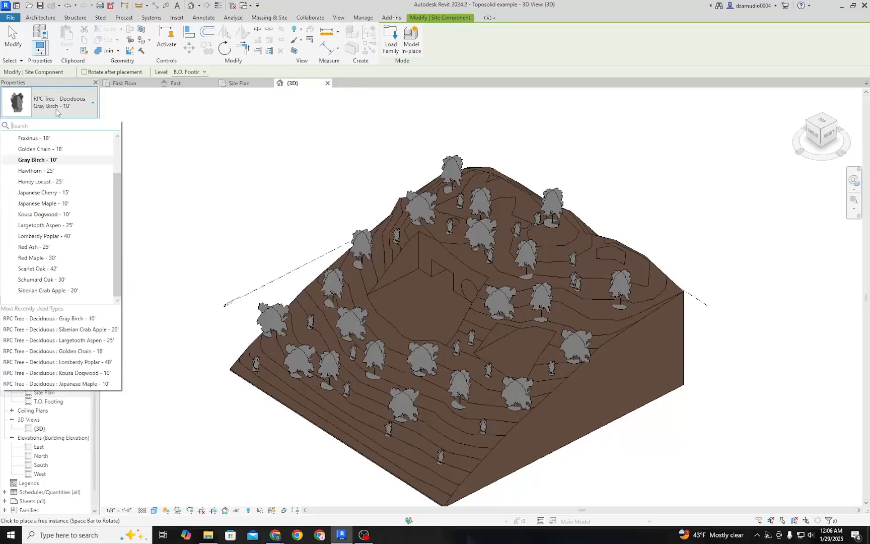
{"action": "left_click", "coordinate": [61, 291]}
{"action": "left_click", "coordinate": [367, 417]}
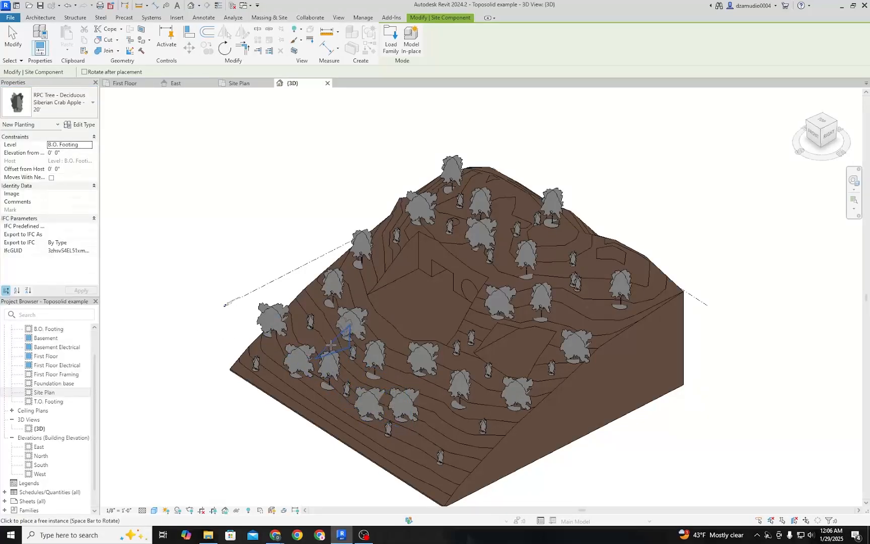
{"action": "left_click", "coordinate": [330, 344]}
{"action": "left_click", "coordinate": [308, 308]}
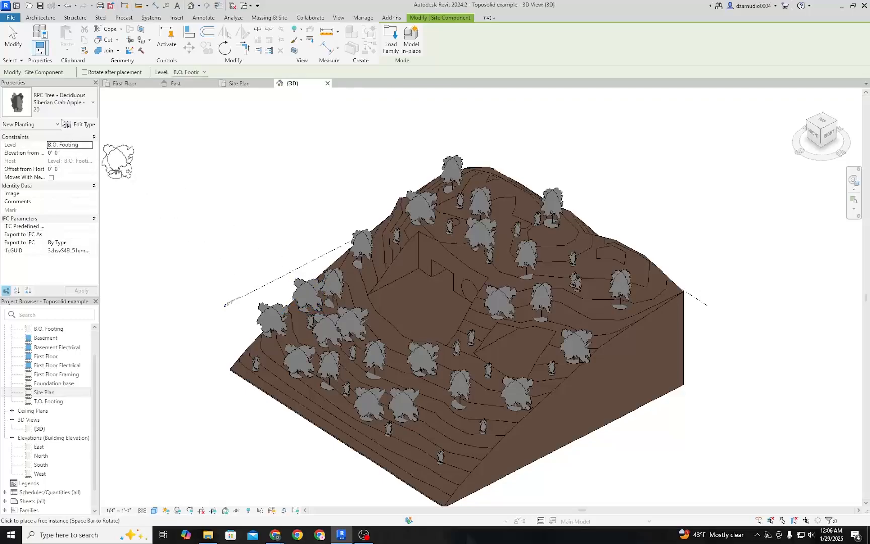
Step: Switch the tree type to Lombardy Poplar - 40' and place nine of them across the summit, the hillside and the lower front slope
{"action": "left_click", "coordinate": [61, 103]}
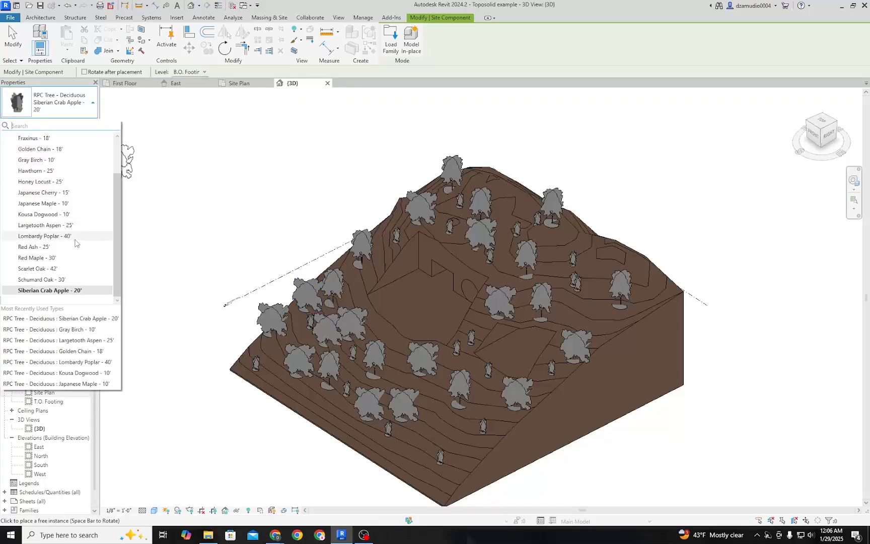
{"action": "left_click", "coordinate": [45, 236]}
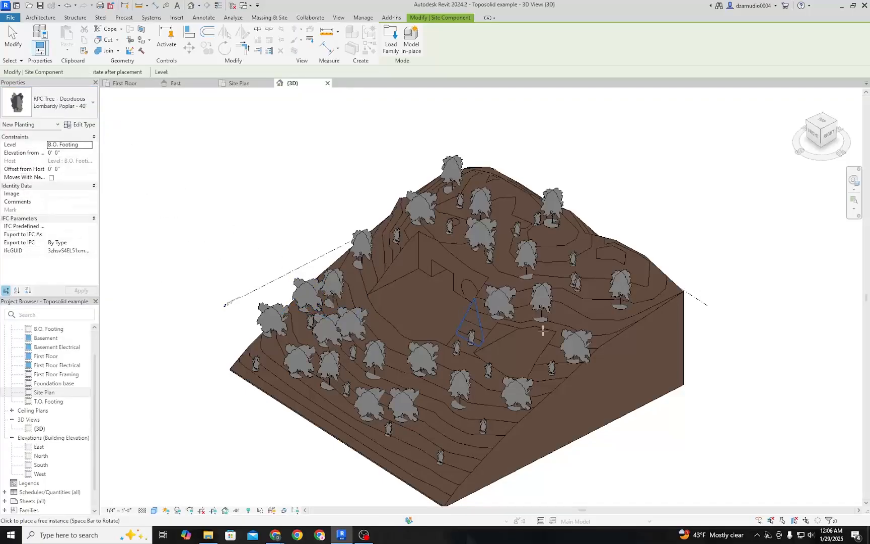
{"action": "left_click", "coordinate": [480, 328]}
{"action": "left_click", "coordinate": [505, 274]}
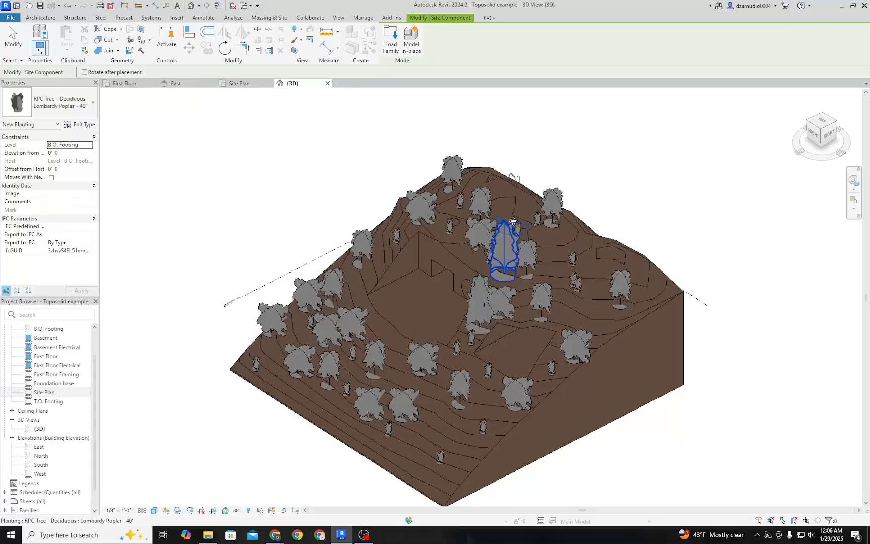
{"action": "left_click", "coordinate": [513, 217]}
{"action": "left_click", "coordinate": [485, 183]}
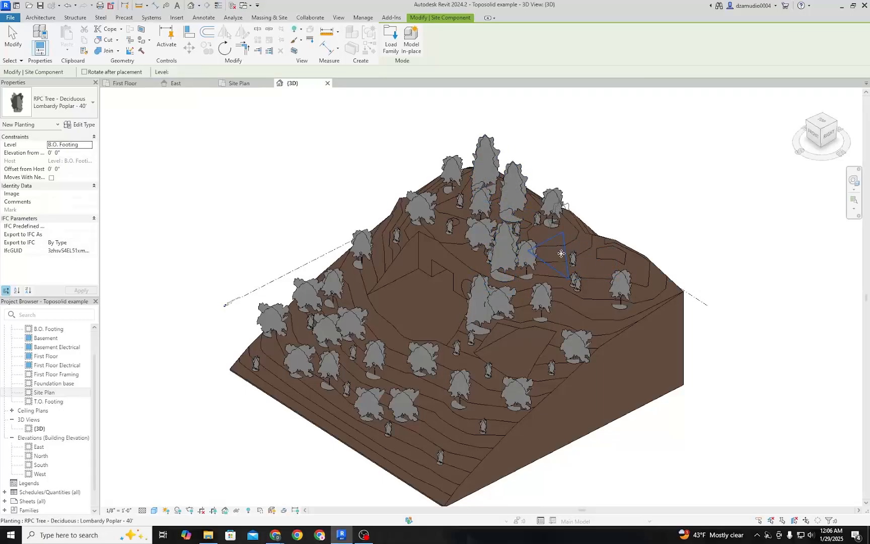
{"action": "left_click", "coordinate": [561, 254]}
{"action": "left_click", "coordinate": [601, 329]}
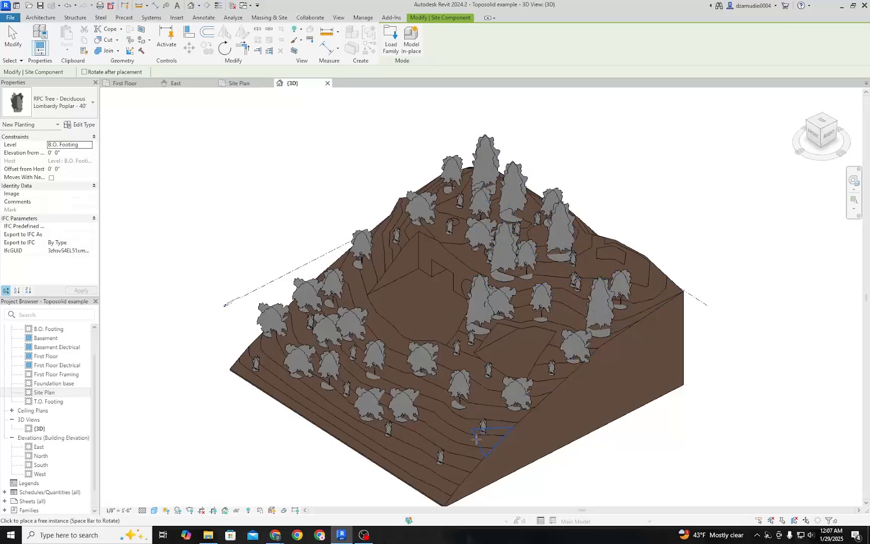
{"action": "left_click", "coordinate": [449, 436]}
{"action": "left_click", "coordinate": [414, 451]}
{"action": "left_click", "coordinate": [319, 414]}
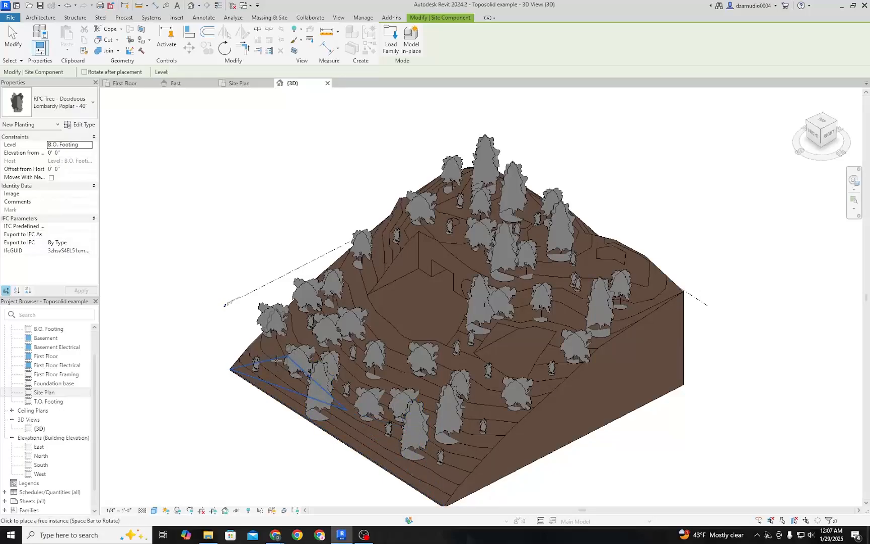
Step: Place five more Lombardy Poplar - 40' trees on the lower slopes in front of and beside the large excavation
{"action": "left_click", "coordinate": [276, 360]}
{"action": "left_click", "coordinate": [459, 358]}
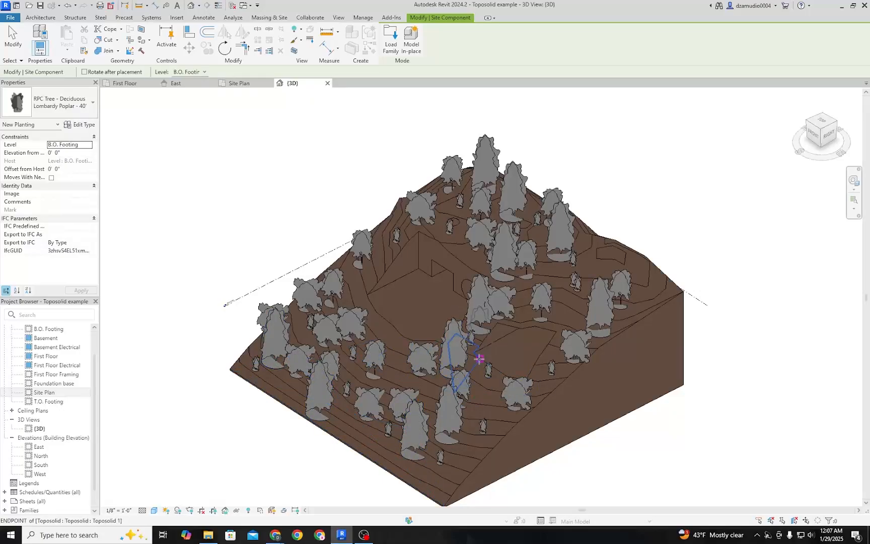
{"action": "middle_click_drag", "start_coordinate": [459, 359], "coordinate": [456, 406], "text": "shift"}
{"action": "left_click", "coordinate": [453, 406]}
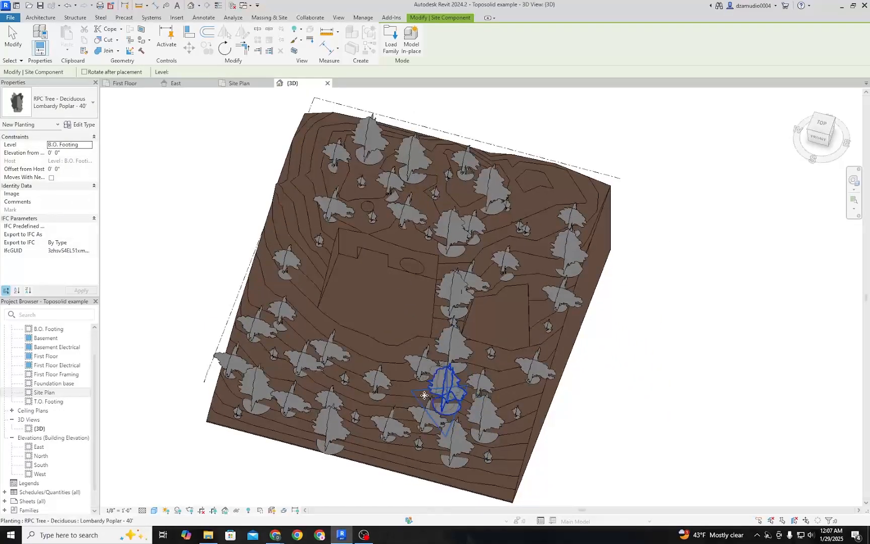
{"action": "left_click", "coordinate": [364, 352]}
{"action": "left_click", "coordinate": [309, 314]}
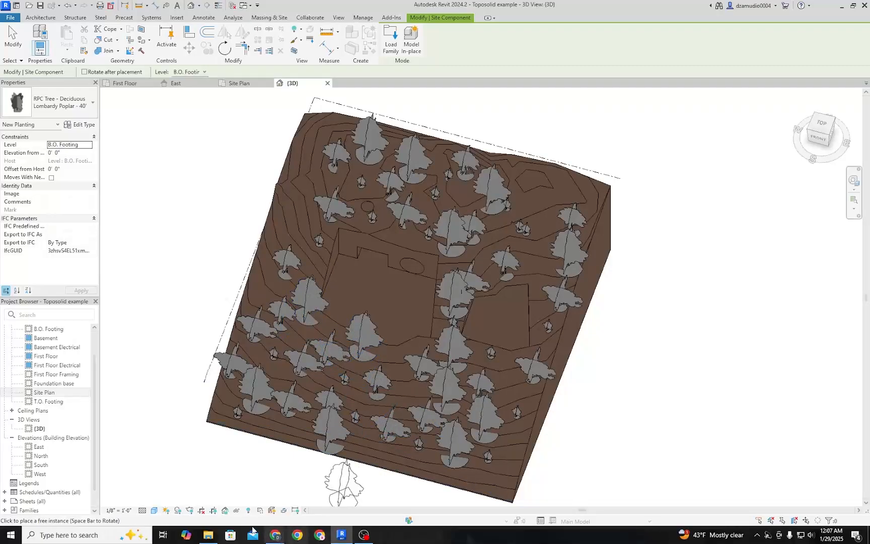
Step: Switch the 3D view to a realistic visual style and end the site component placement
{"action": "left_click", "coordinate": [155, 510]}
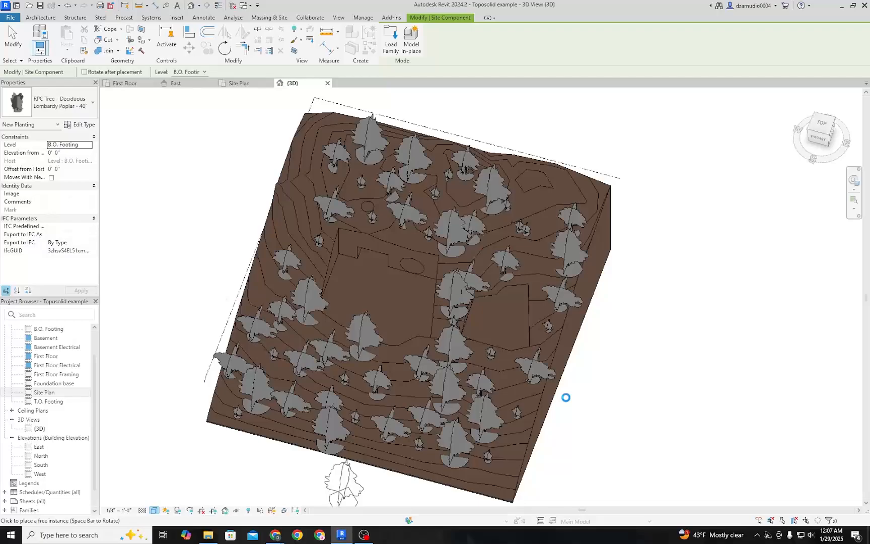
{"action": "key", "text": "Escape"}
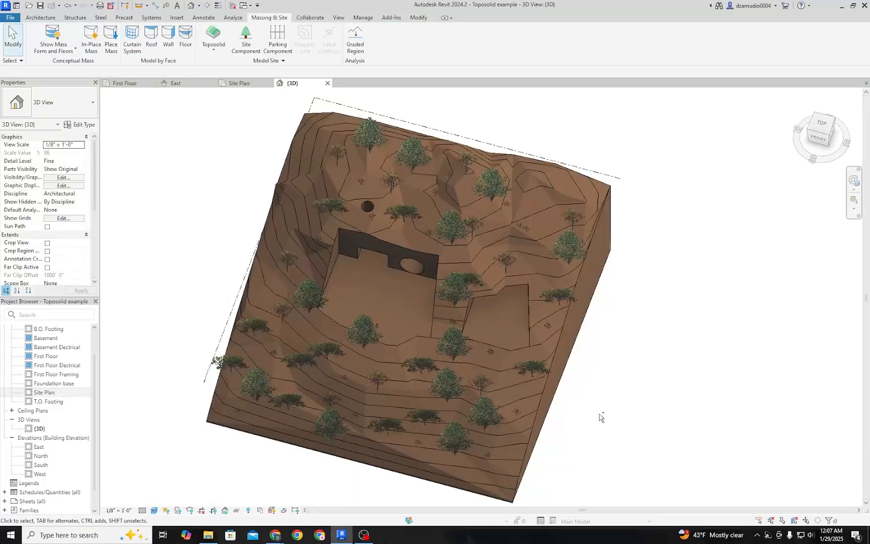
Step: Examine the planted toposolid from the front, above and the side, including its excavations, tunnel openings and shaft
{"action": "middle_click_drag", "start_coordinate": [599, 417], "coordinate": [612, 175], "text": "shift"}
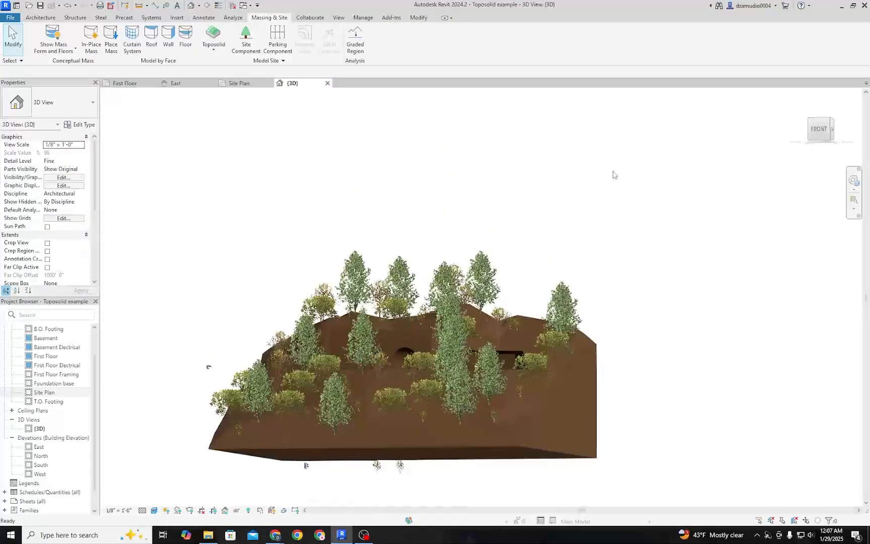
{"action": "scroll", "coordinate": [402, 394], "scroll_direction": "up", "scroll_amount": 6}
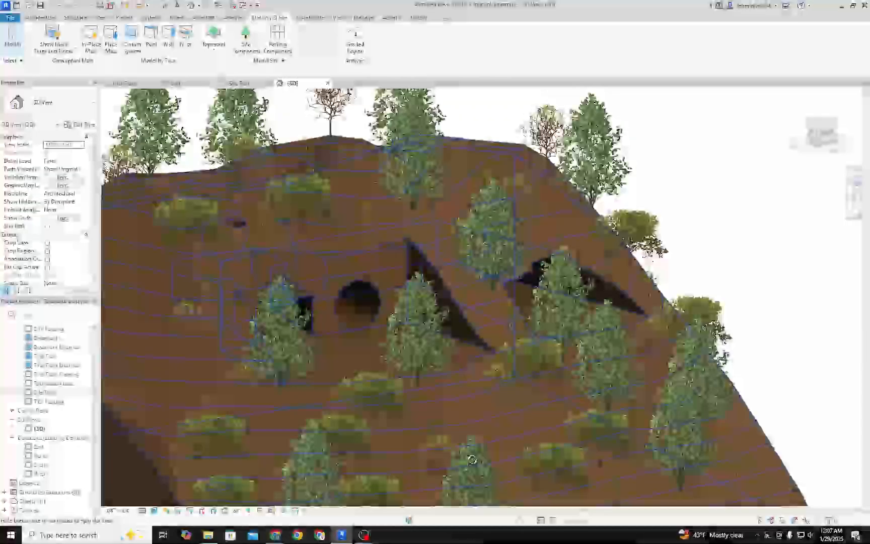
{"action": "scroll", "coordinate": [472, 459], "scroll_direction": "down", "scroll_amount": 3}
{"action": "middle_click_drag", "start_coordinate": [518, 471], "coordinate": [431, 375], "text": "shift"}
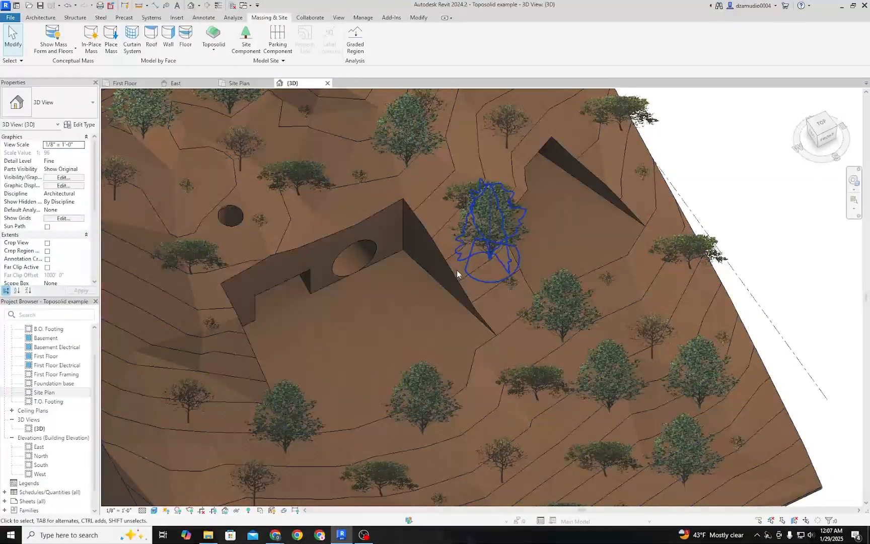
{"action": "middle_click_drag", "start_coordinate": [381, 258], "coordinate": [643, 299], "text": "shift"}
{"action": "middle_click_drag", "start_coordinate": [726, 363], "coordinate": [661, 283], "text": "shift"}
{"action": "scroll", "coordinate": [683, 331], "scroll_direction": "down", "scroll_amount": 3}
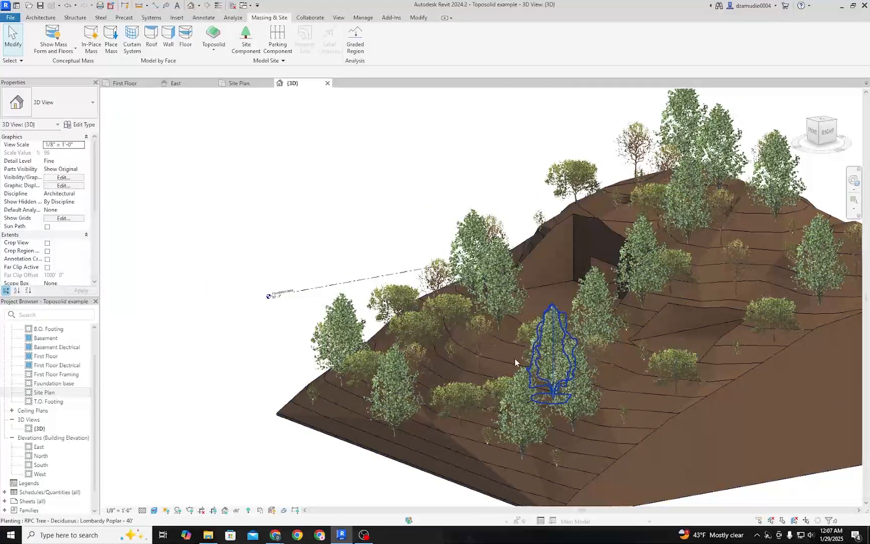
{"action": "scroll", "coordinate": [645, 333], "scroll_direction": "down", "scroll_amount": 3}
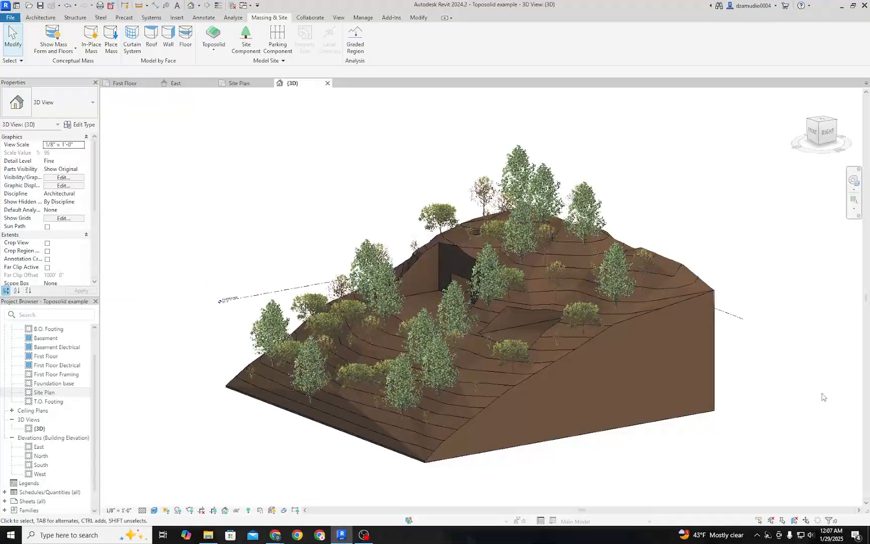